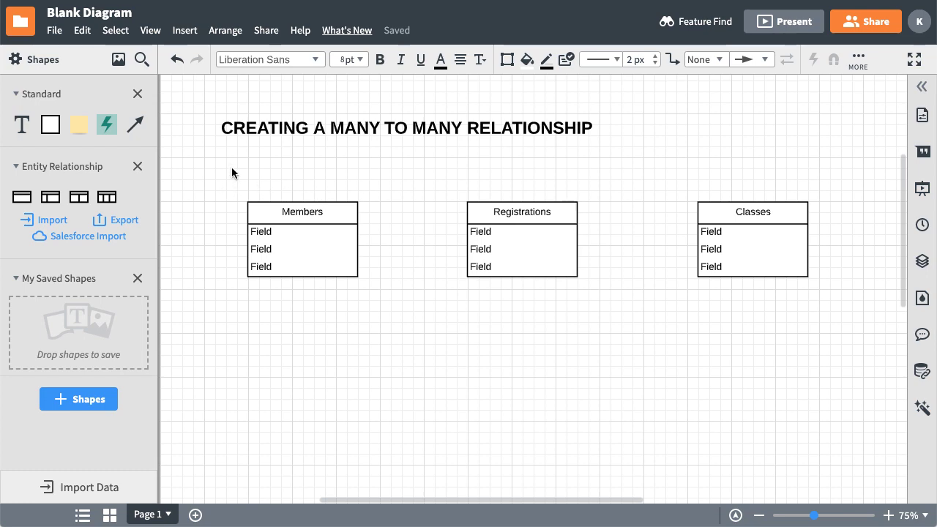
- Connect the first field row of the Members table to the Registrations table with a one-to-many relationship line
{"action": "left_click", "coordinate": [296, 256]}
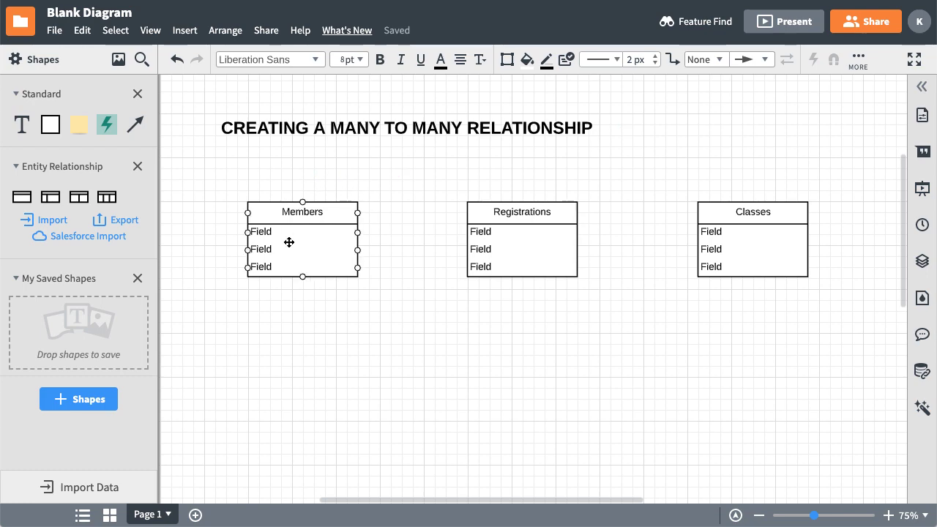
{"action": "left_click", "coordinate": [466, 220]}
{"action": "left_click", "coordinate": [722, 244]}
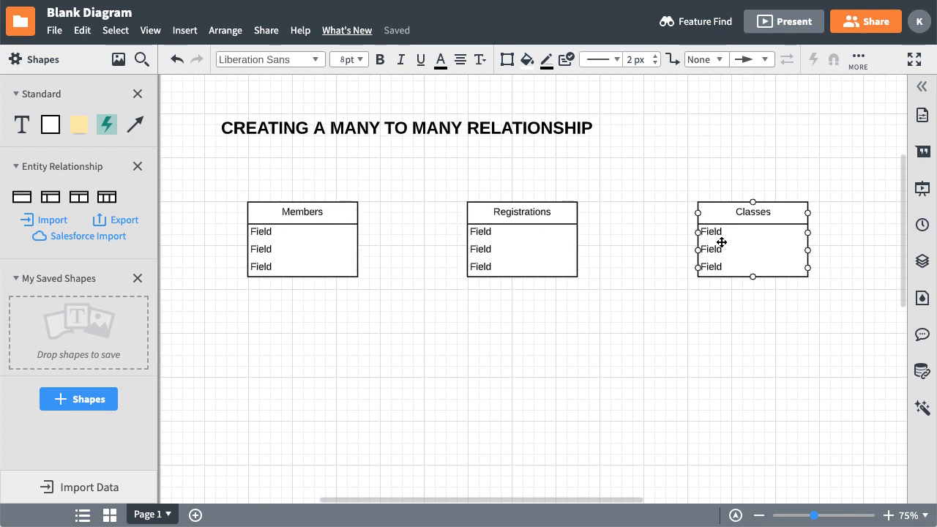
{"action": "left_click", "coordinate": [313, 244]}
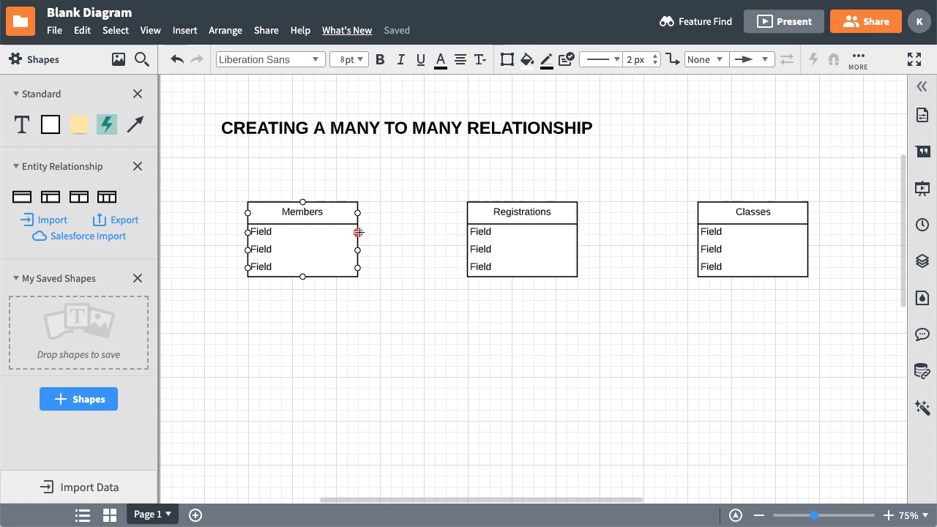
{"action": "left_click_drag", "start_coordinate": [355, 232], "coordinate": [468, 232]}
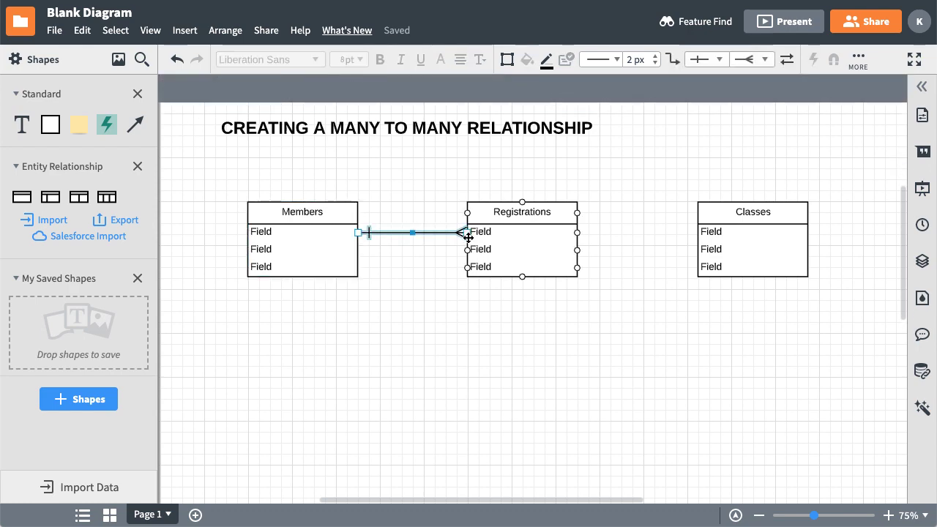
{"action": "left_click", "coordinate": [388, 284]}
- Connect the first field row of the Classes table to the Registrations table with a one-to-many relationship line
{"action": "left_click", "coordinate": [308, 249]}
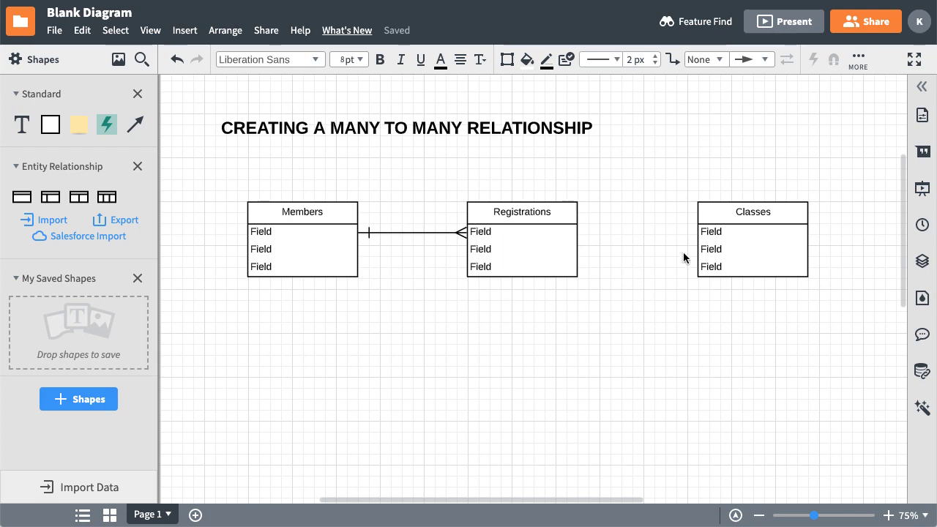
{"action": "left_click", "coordinate": [737, 243]}
{"action": "left_click", "coordinate": [736, 242]}
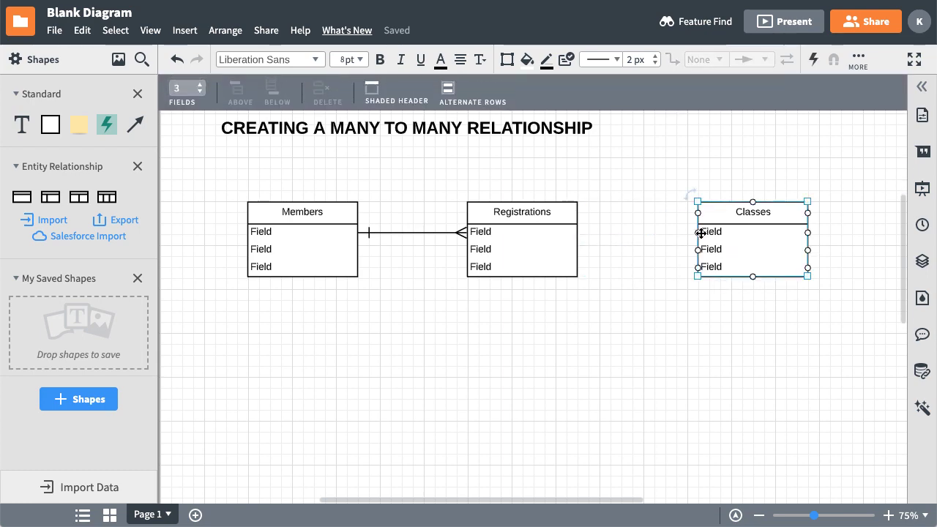
{"action": "left_click_drag", "start_coordinate": [697, 232], "coordinate": [585, 234]}
{"action": "left_click", "coordinate": [524, 381]}
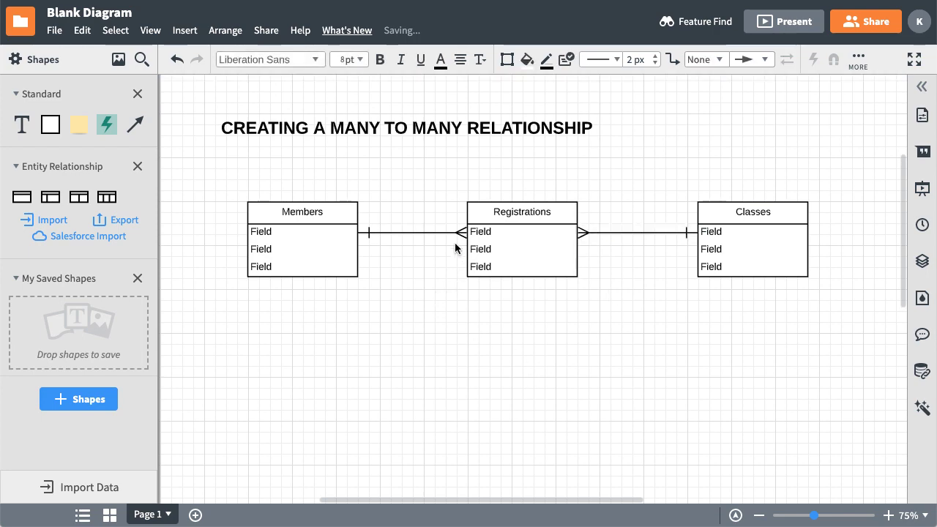
{"action": "left_click", "coordinate": [375, 233]}
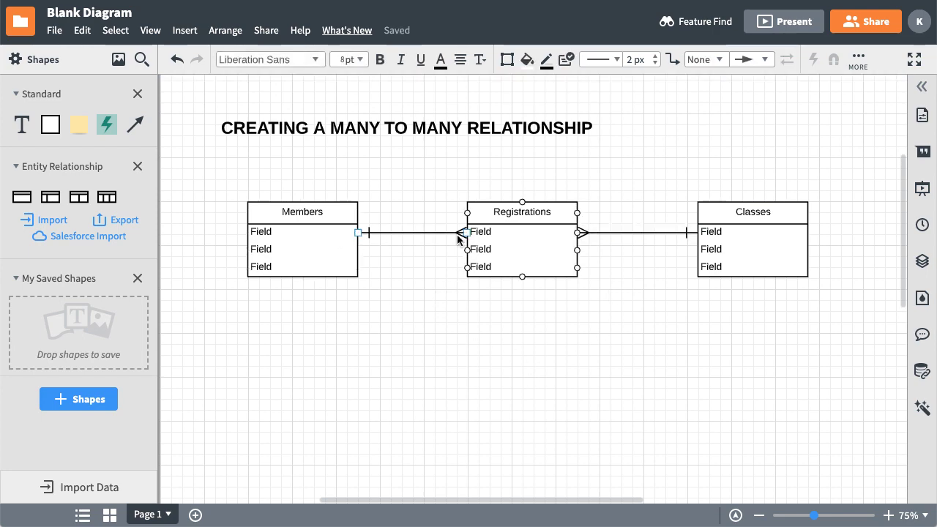
{"action": "left_click", "coordinate": [447, 295]}
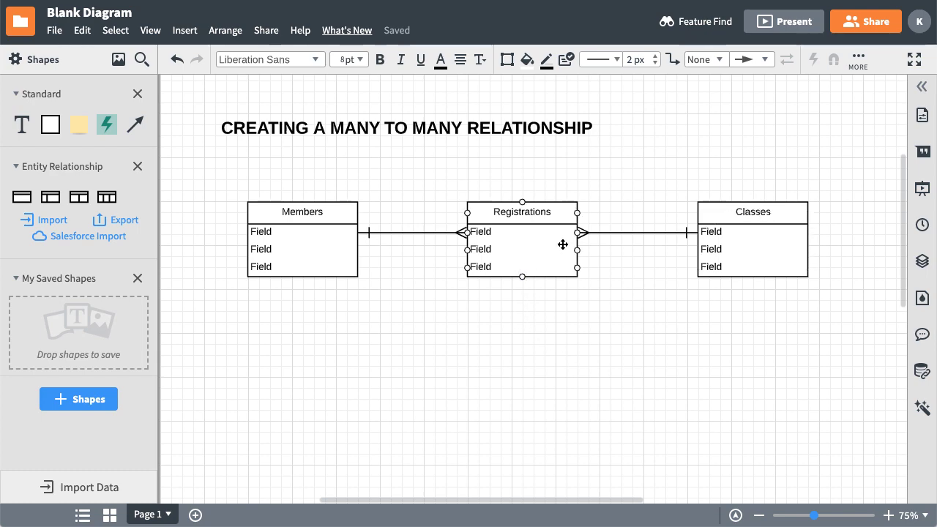
{"action": "left_click", "coordinate": [649, 234]}
{"action": "left_click", "coordinate": [544, 233]}
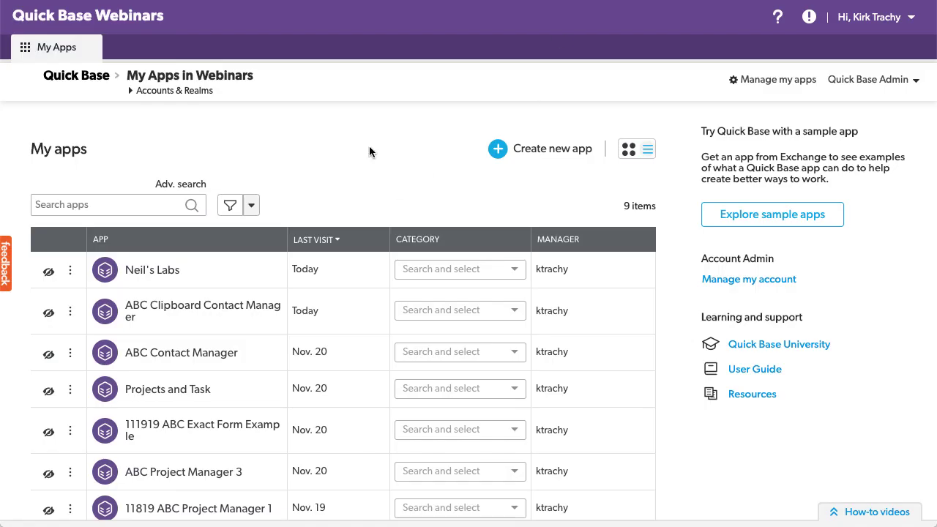
- Switch to Quick Base, start building a new app from scratch and name it Member Class Registrations
{"action": "scroll", "coordinate": [365, 139], "scroll_direction": "down", "scroll_amount": 1}
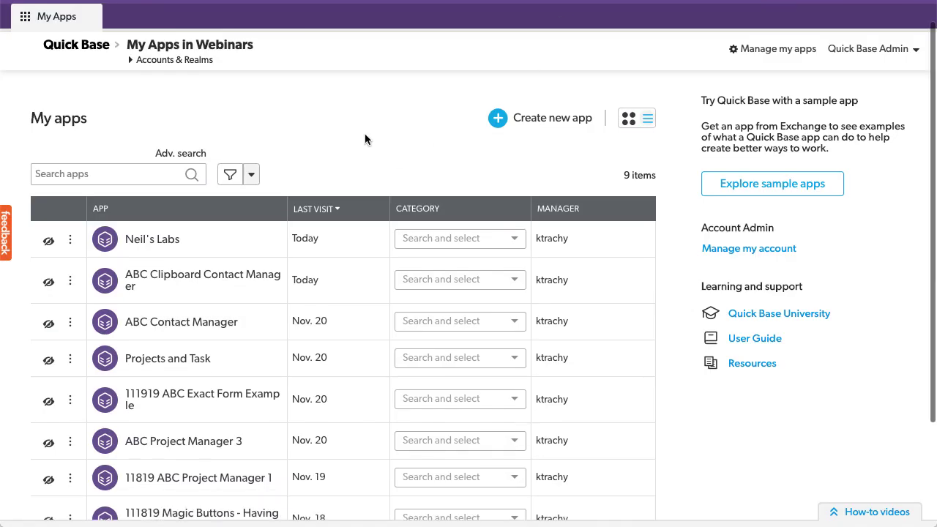
{"action": "scroll", "coordinate": [365, 139], "scroll_direction": "up", "scroll_amount": 1}
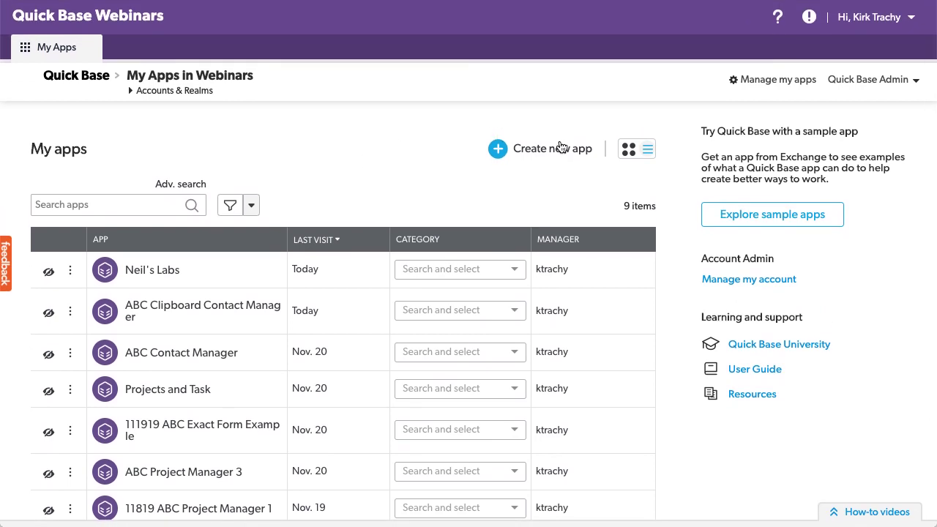
{"action": "left_click", "coordinate": [560, 148]}
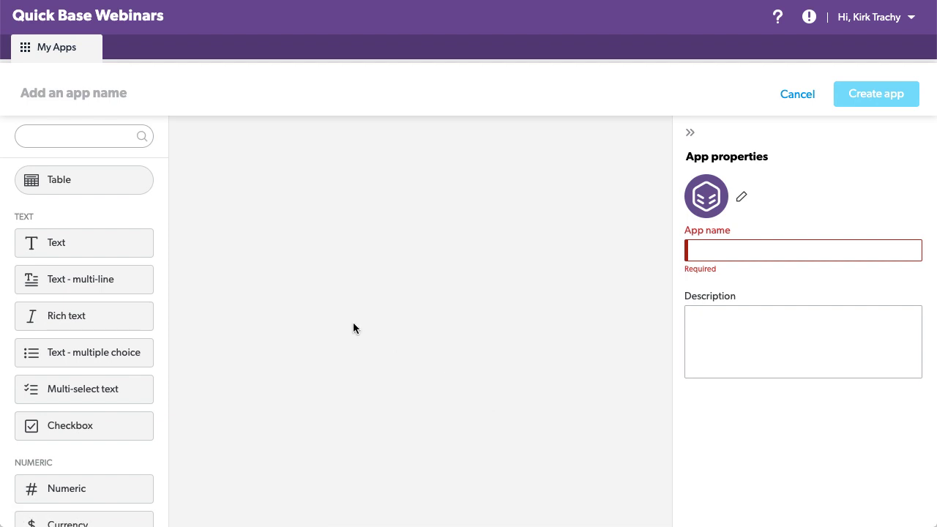
{"action": "left_click", "coordinate": [711, 250]}
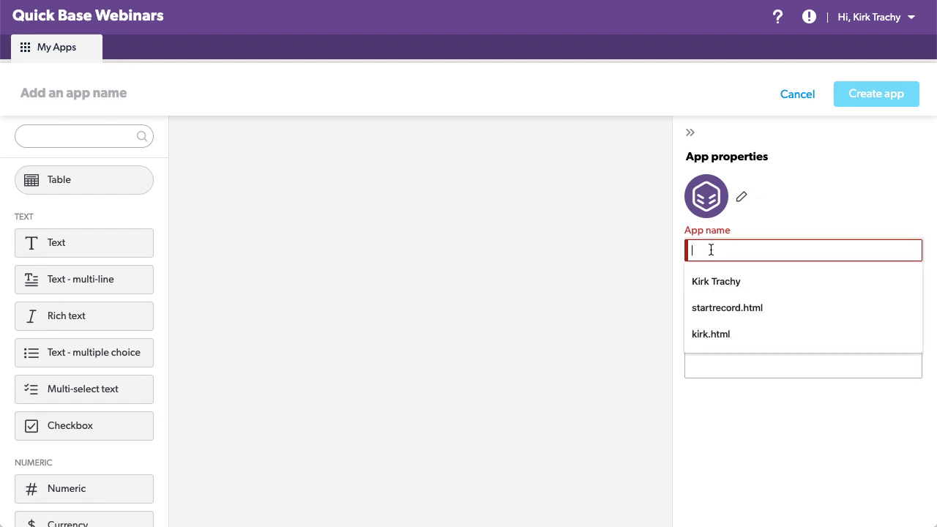
{"action": "type", "text": "Member"}
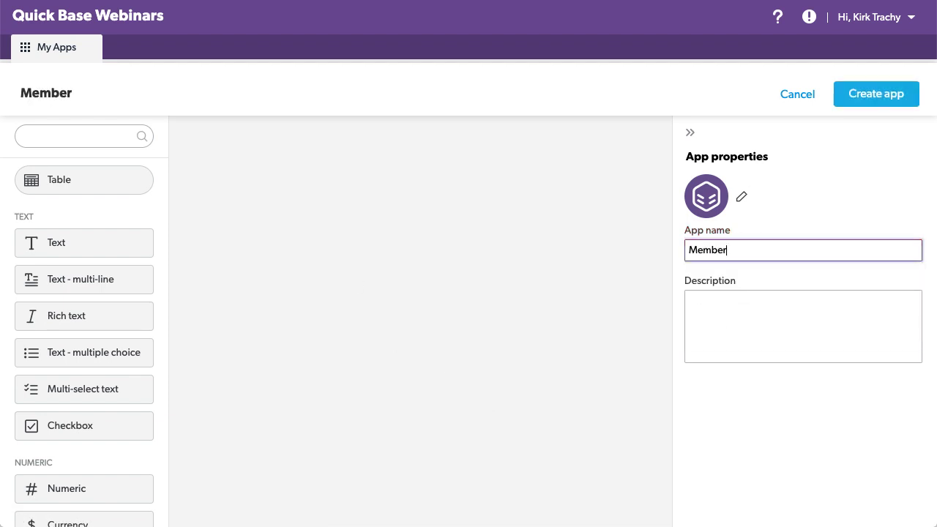
{"action": "type", "text": " R"}
{"action": "key", "text": "BackSpace"}
{"action": "type", "text": "Ca"}
{"action": "key", "text": "BackSpace"}
{"action": "type", "text": "lass Registrations"}
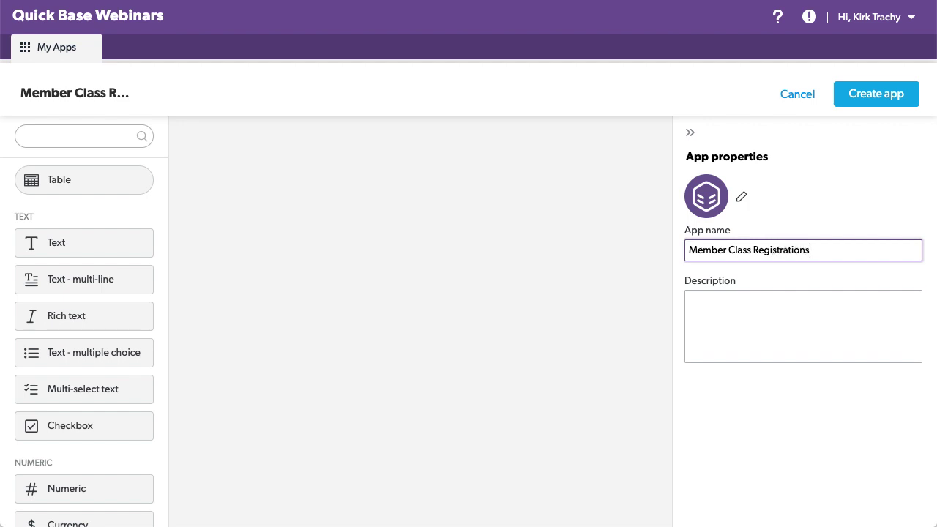
{"action": "left_click", "coordinate": [646, 316]}
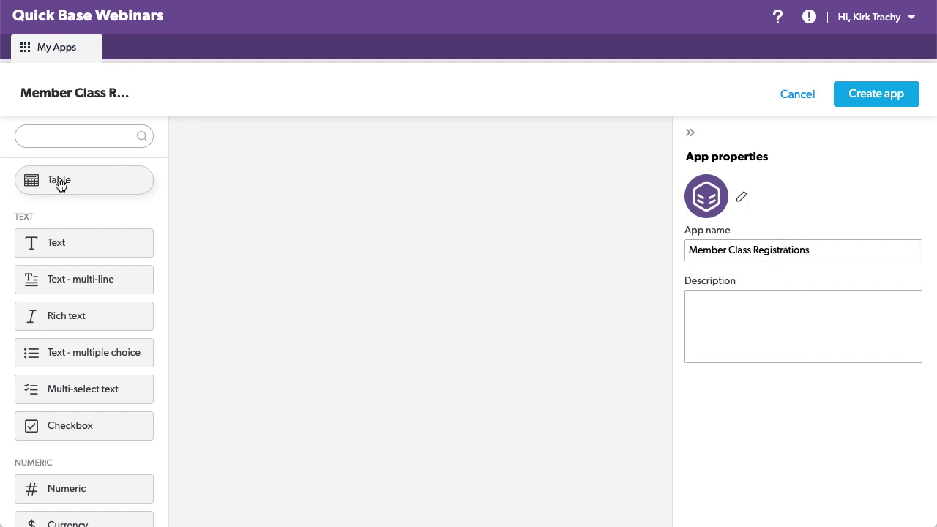
- Add a table to the app canvas and name it Members
{"action": "left_click_drag", "start_coordinate": [61, 186], "coordinate": [246, 218]}
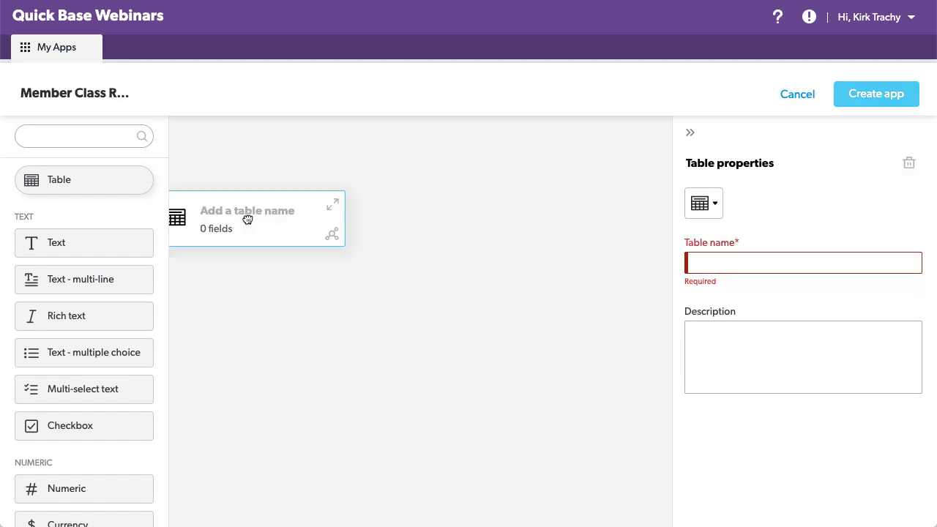
{"action": "scroll", "coordinate": [317, 279], "scroll_direction": "left", "scroll_amount": 2}
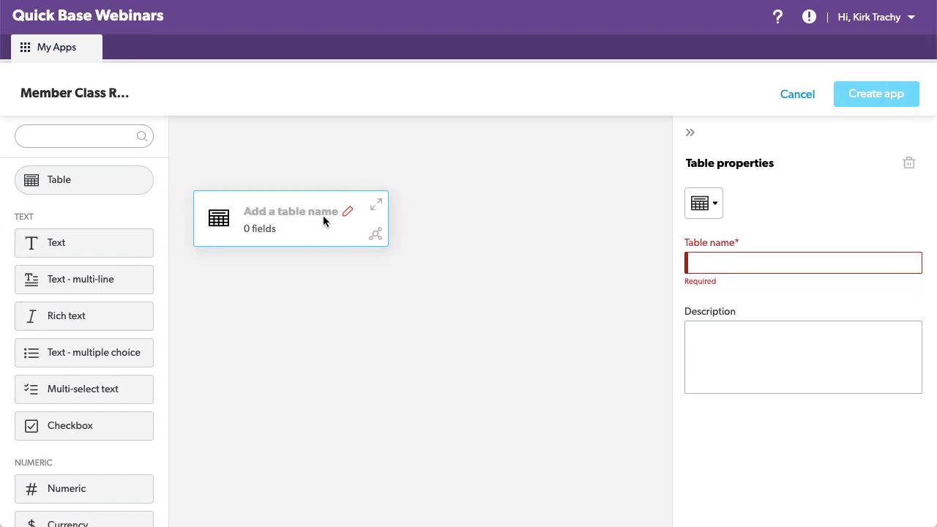
{"action": "left_click", "coordinate": [717, 262]}
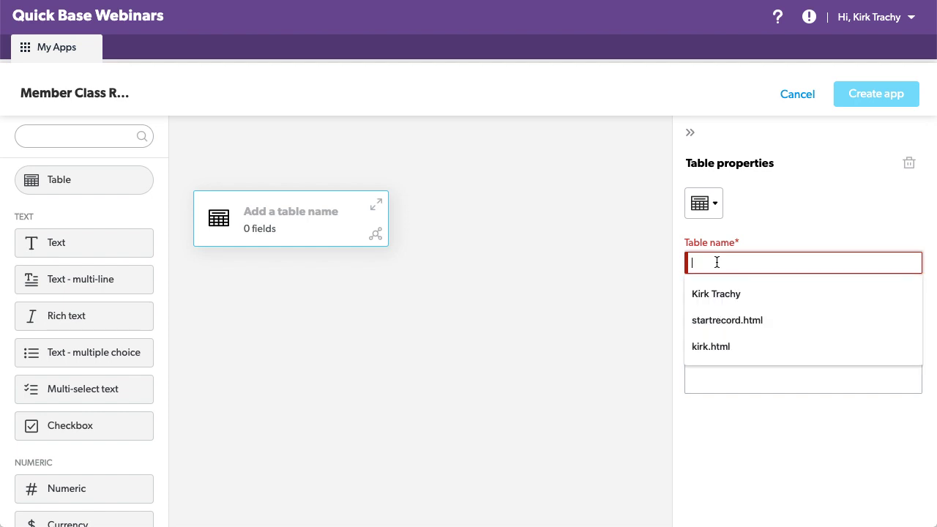
{"action": "type", "text": "Members"}
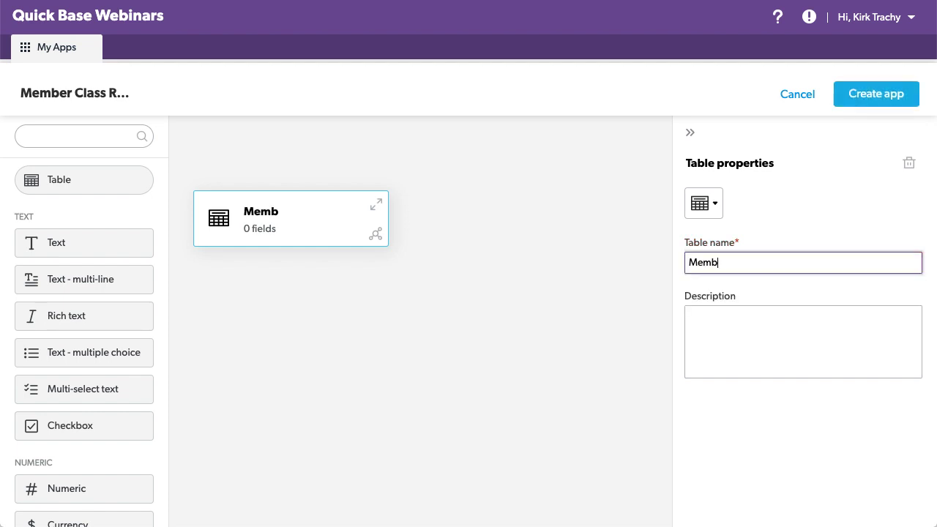
- Expand the Members table and add a field called Name with the Text type
{"action": "left_click", "coordinate": [378, 205]}
{"action": "left_click", "coordinate": [259, 263]}
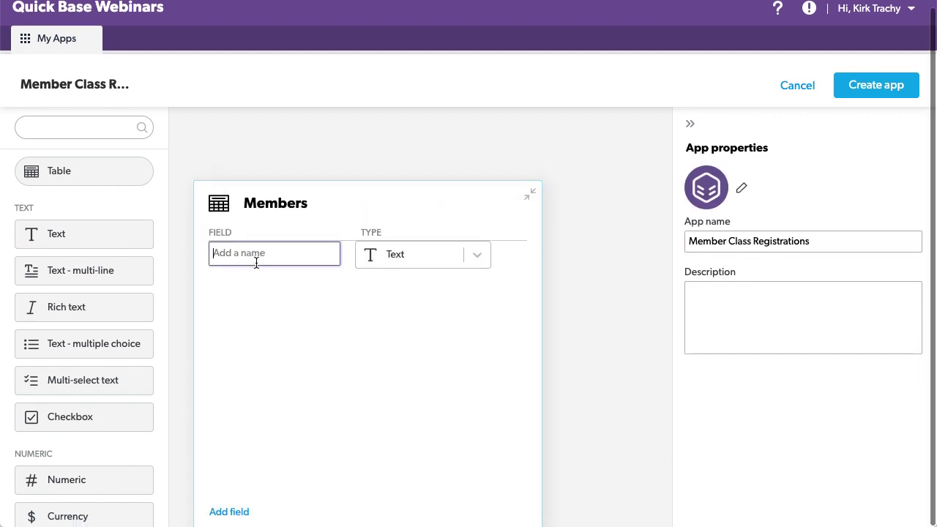
{"action": "type", "text": "Name"}
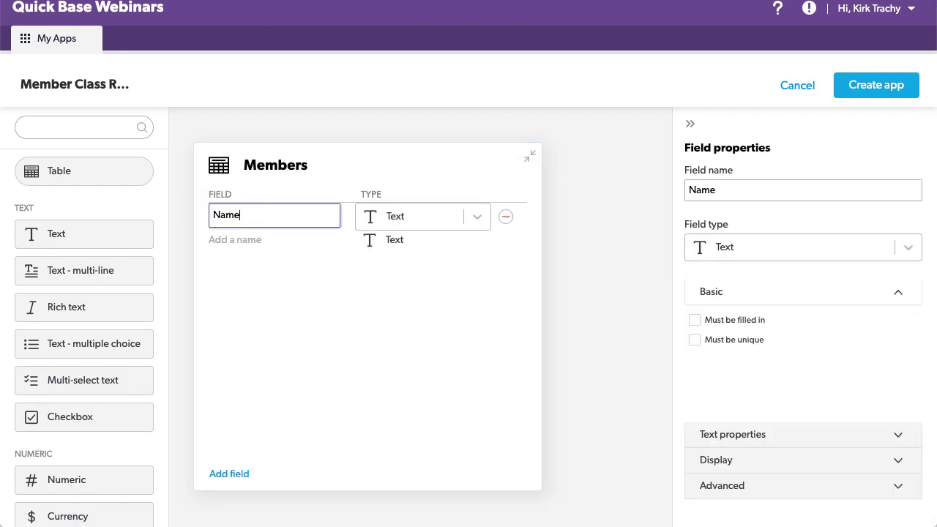
{"action": "key", "text": "Tab"}
{"action": "key", "text": "Tab"}
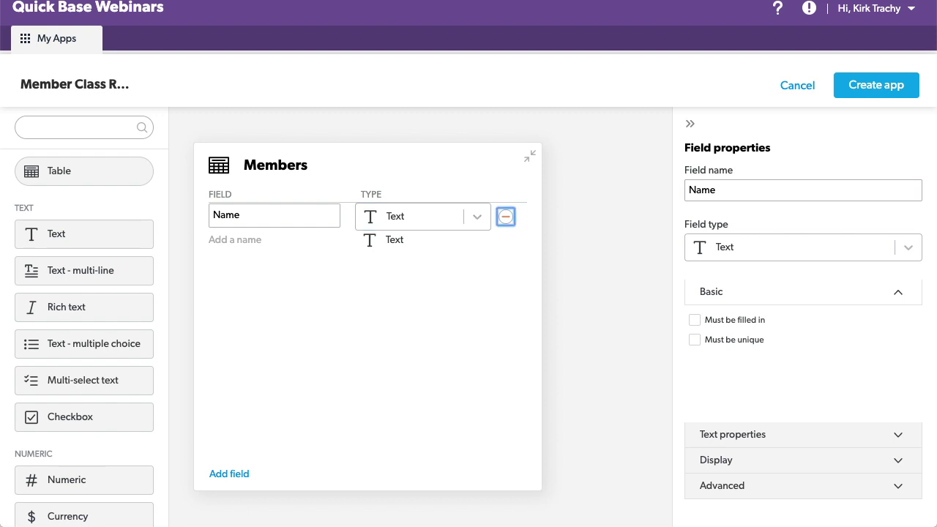
{"action": "key", "text": "Tab"}
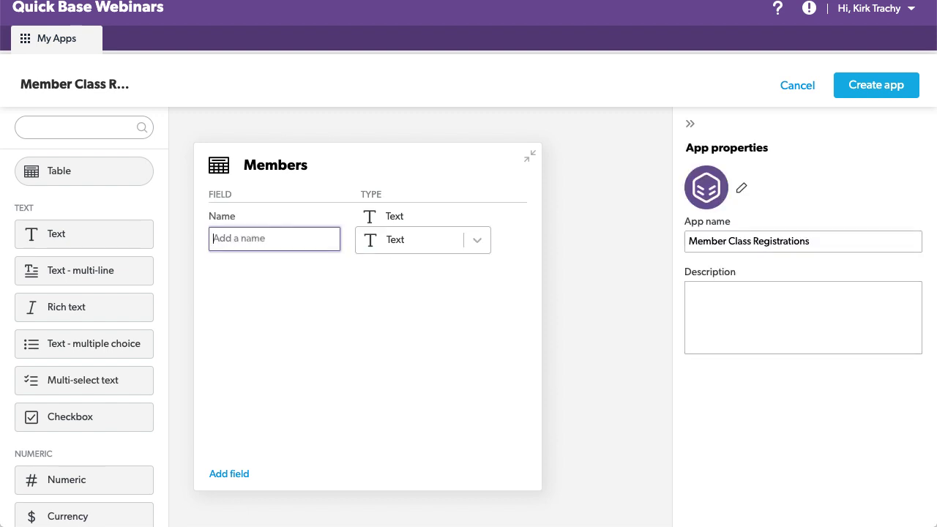
- Add a Title field to the Members table and set its type to Text - multiple choice
{"action": "type", "text": "Title"}
{"action": "key", "text": "Tab"}
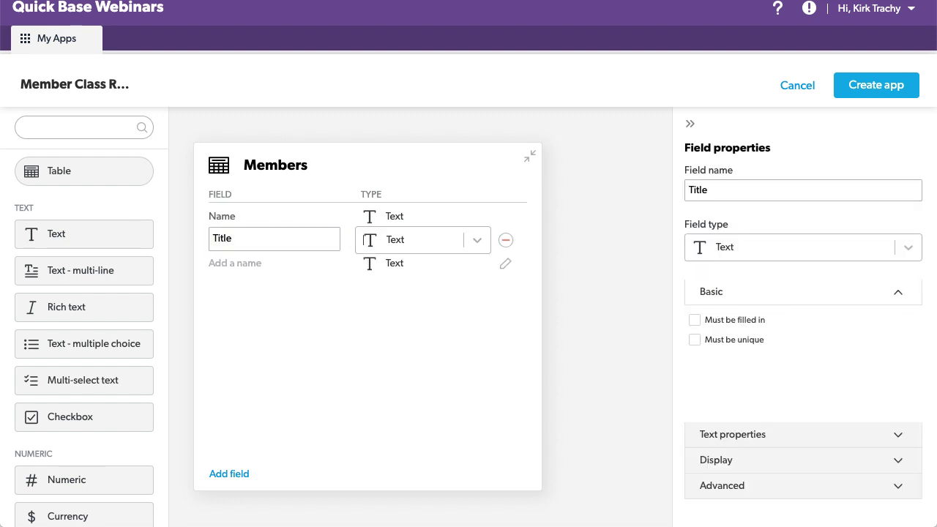
{"action": "type", "text": "tt"}
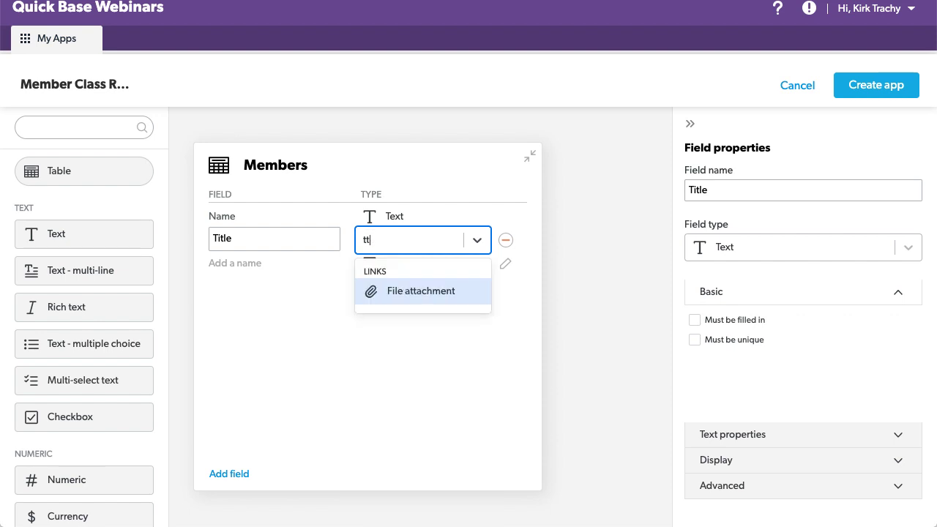
{"action": "left_click", "coordinate": [382, 243]}
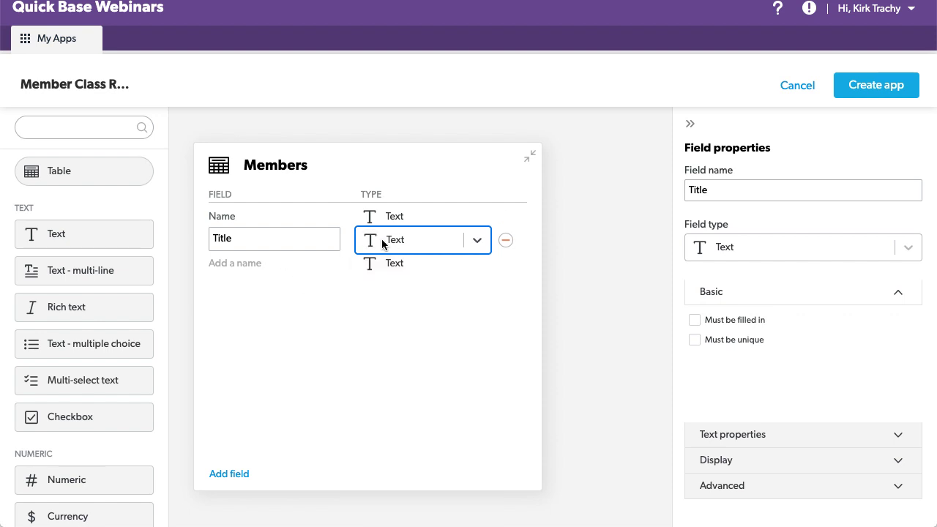
{"action": "left_click", "coordinate": [382, 244]}
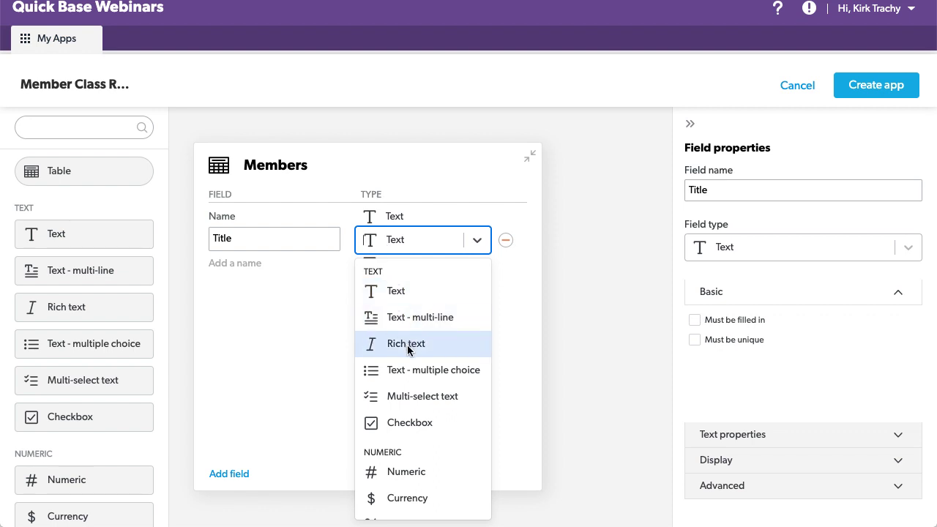
{"action": "left_click", "coordinate": [429, 371]}
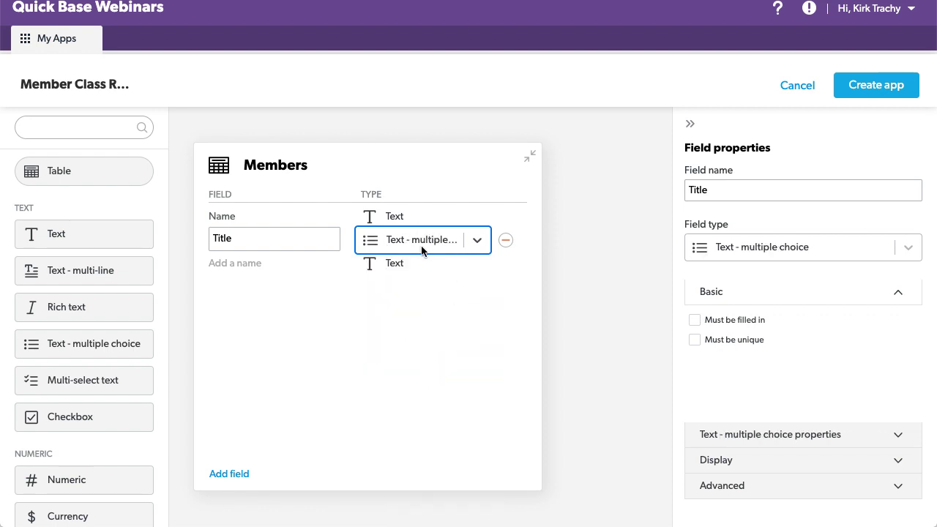
- Add an Address field to the Members table and set its type to Address
{"action": "left_click", "coordinate": [244, 262]}
{"action": "type", "text": "A"}
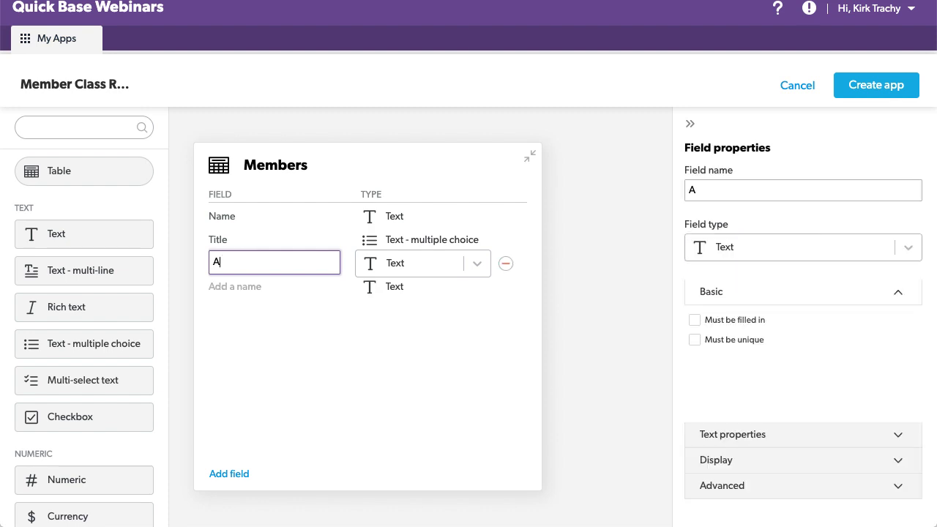
{"action": "type", "text": "ddress"}
{"action": "key", "text": "Tab"}
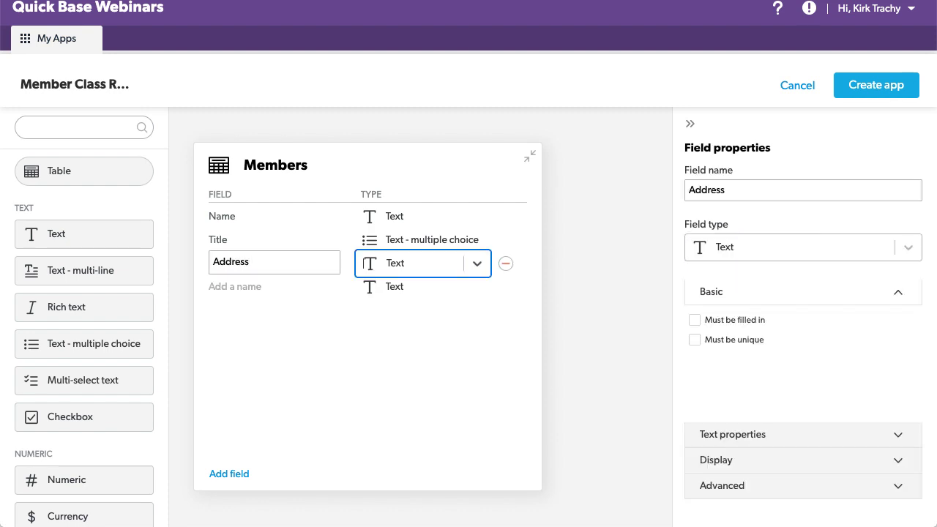
{"action": "left_click", "coordinate": [407, 271]}
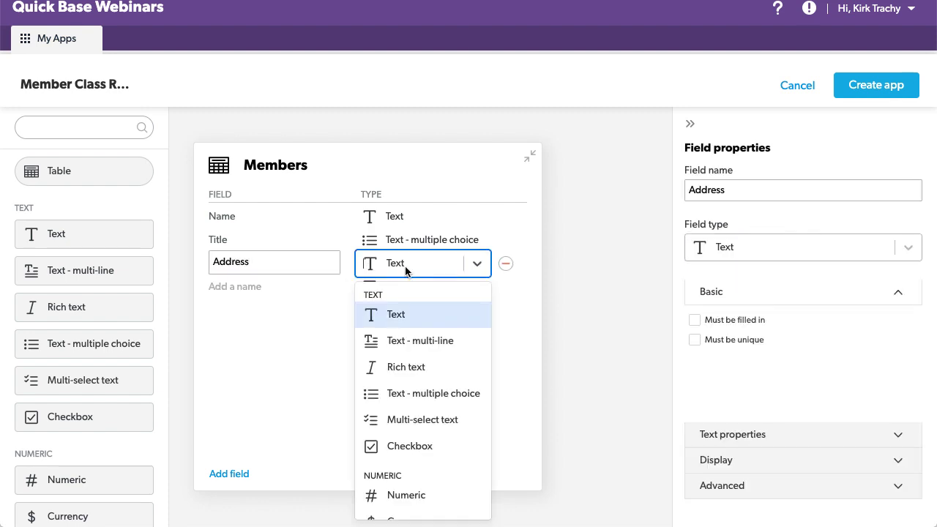
{"action": "type", "text": "a"}
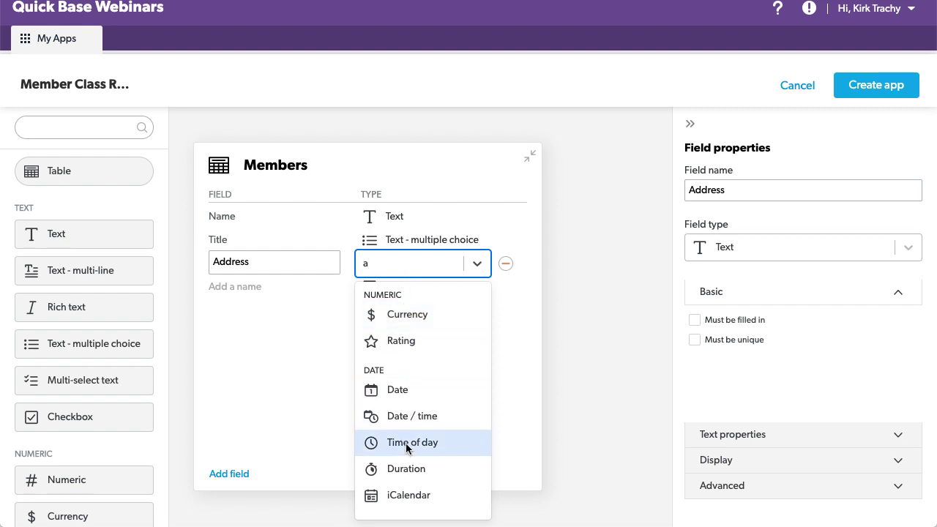
{"action": "scroll", "coordinate": [405, 443], "scroll_direction": "down", "scroll_amount": 4}
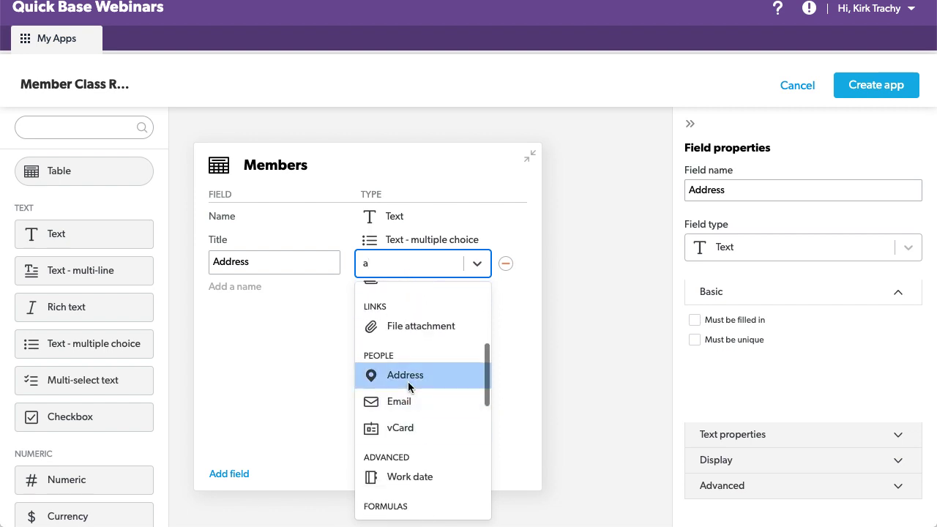
{"action": "left_click", "coordinate": [408, 382]}
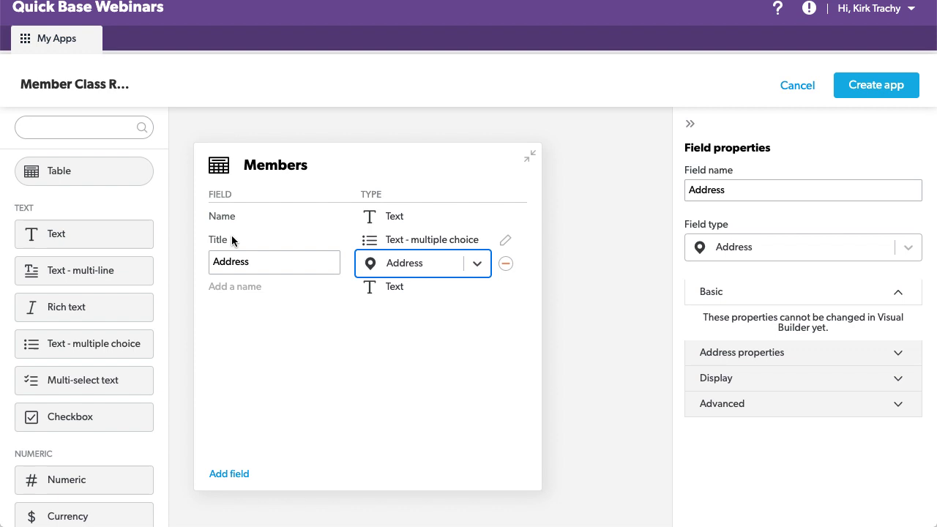
- Add a Phone field to the Members table and set its type to Phone number
{"action": "left_click", "coordinate": [230, 287]}
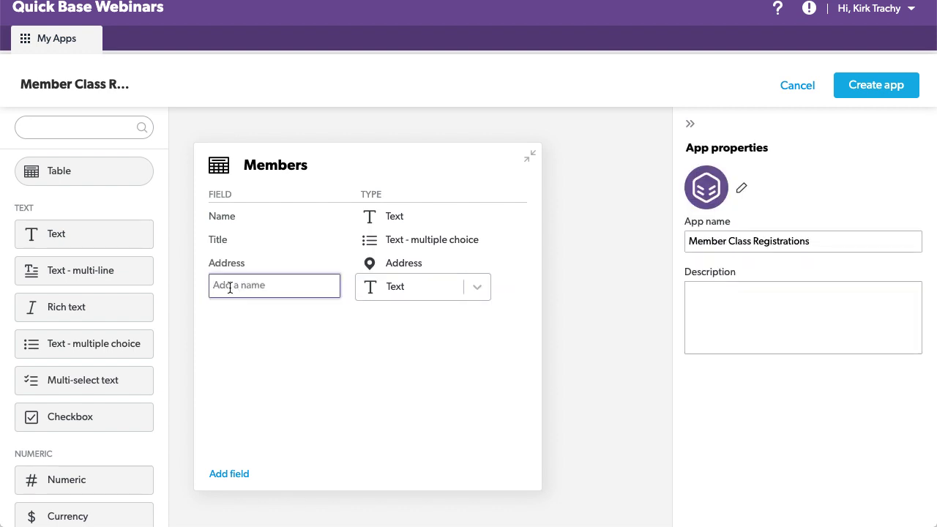
{"action": "type", "text": "Phone"}
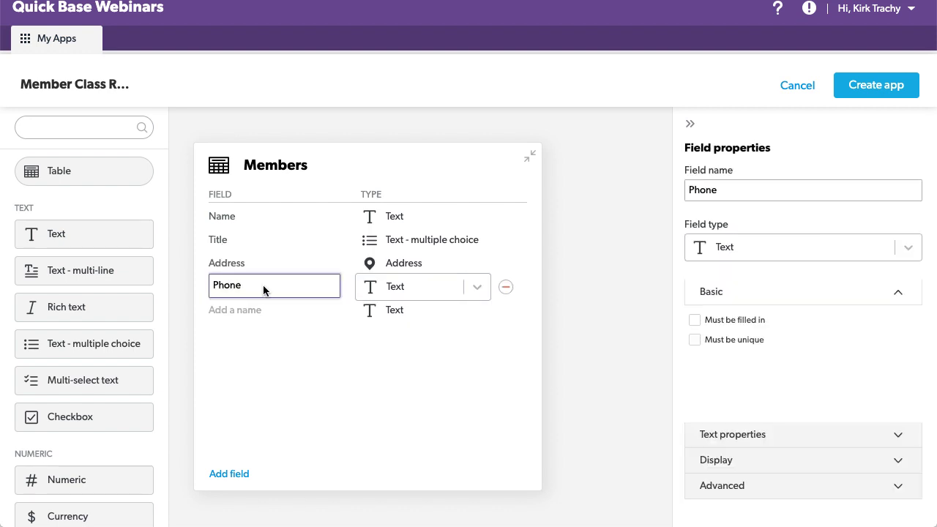
{"action": "left_click", "coordinate": [412, 287]}
{"action": "scroll", "coordinate": [419, 424], "scroll_direction": "down", "scroll_amount": 5}
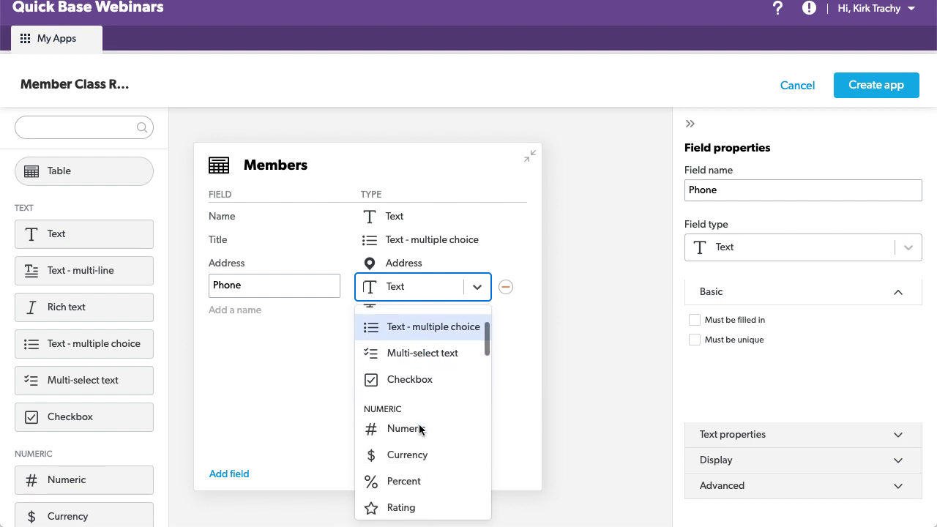
{"action": "scroll", "coordinate": [419, 424], "scroll_direction": "down", "scroll_amount": 4}
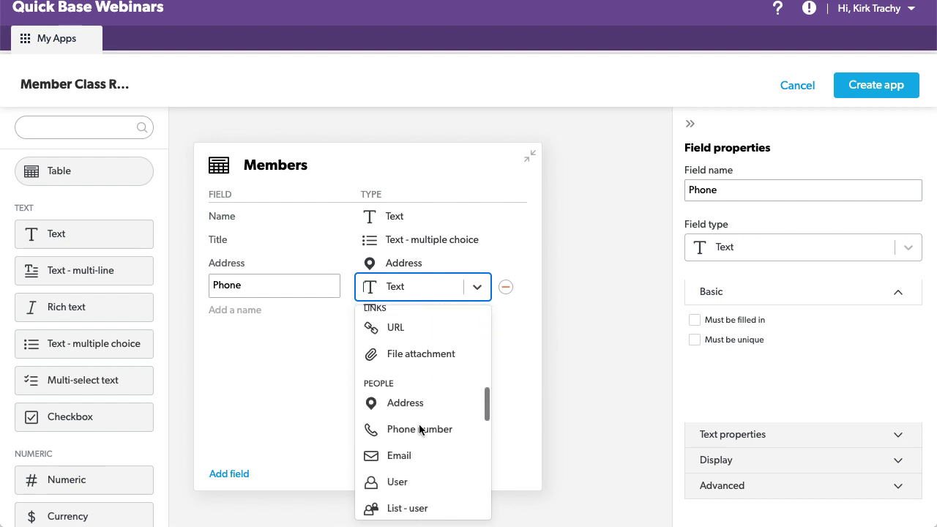
{"action": "left_click", "coordinate": [415, 377]}
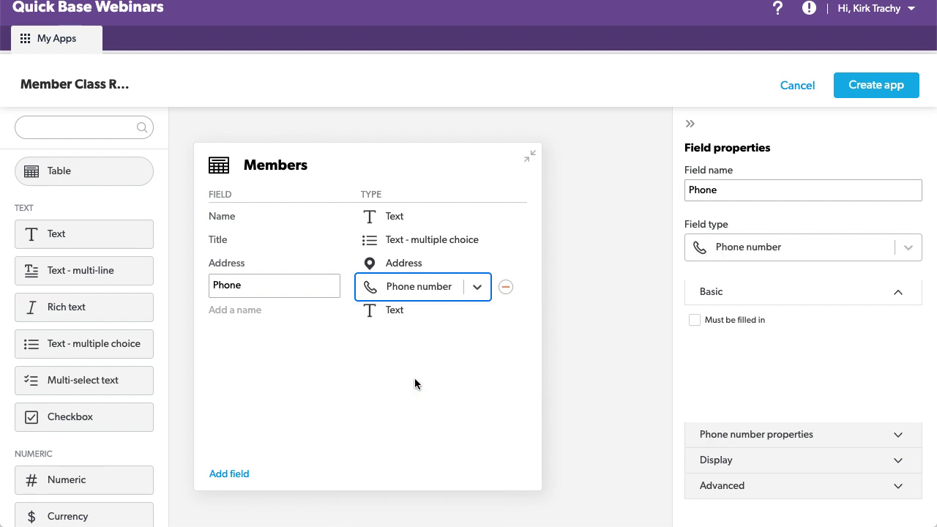
- Add an Email field with the Email type to the Members table, and collapse the table
{"action": "left_click", "coordinate": [230, 309]}
{"action": "type", "text": "Email"}
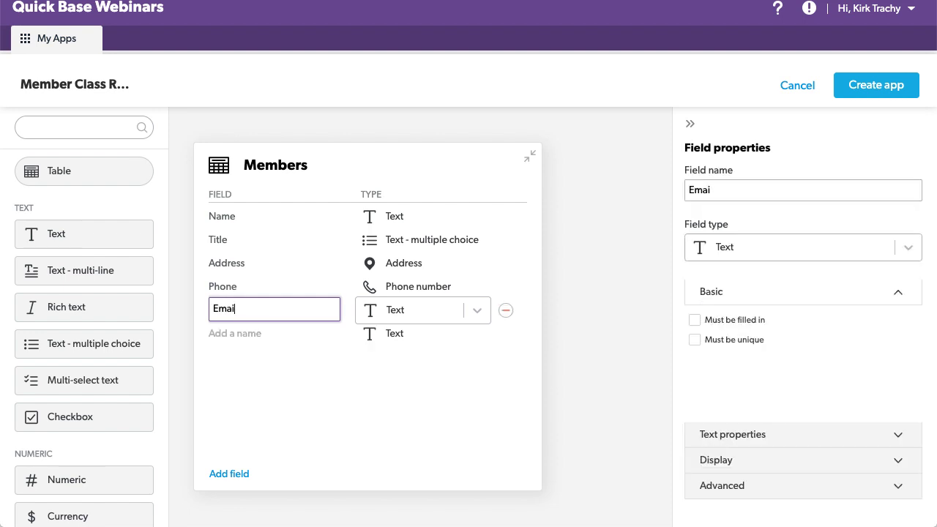
{"action": "left_click", "coordinate": [378, 320]}
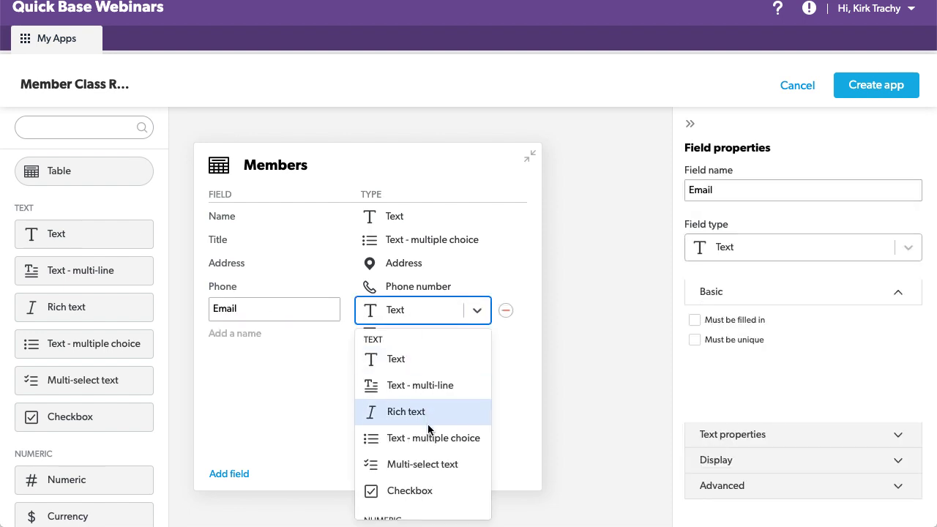
{"action": "scroll", "coordinate": [429, 429], "scroll_direction": "down", "scroll_amount": 5}
{"action": "scroll", "coordinate": [428, 428], "scroll_direction": "down", "scroll_amount": 6}
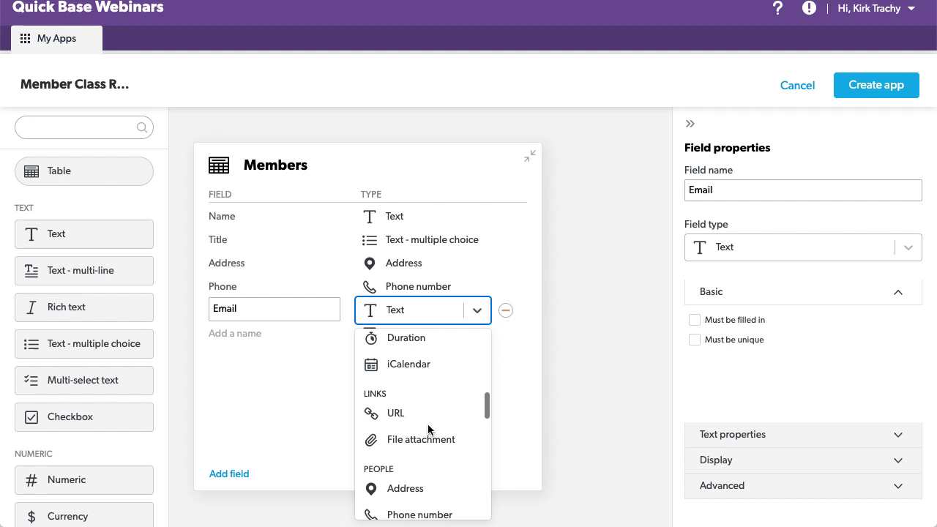
{"action": "left_click", "coordinate": [403, 406]}
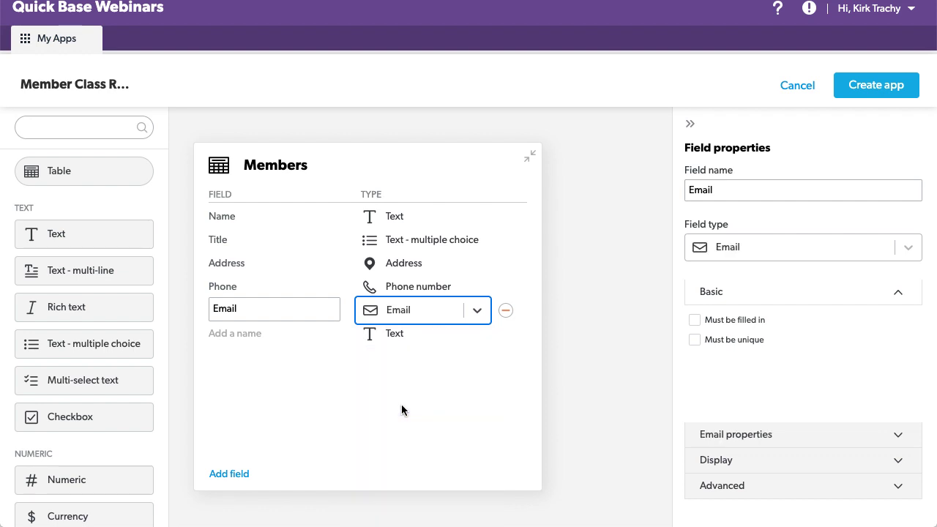
{"action": "left_click", "coordinate": [276, 397]}
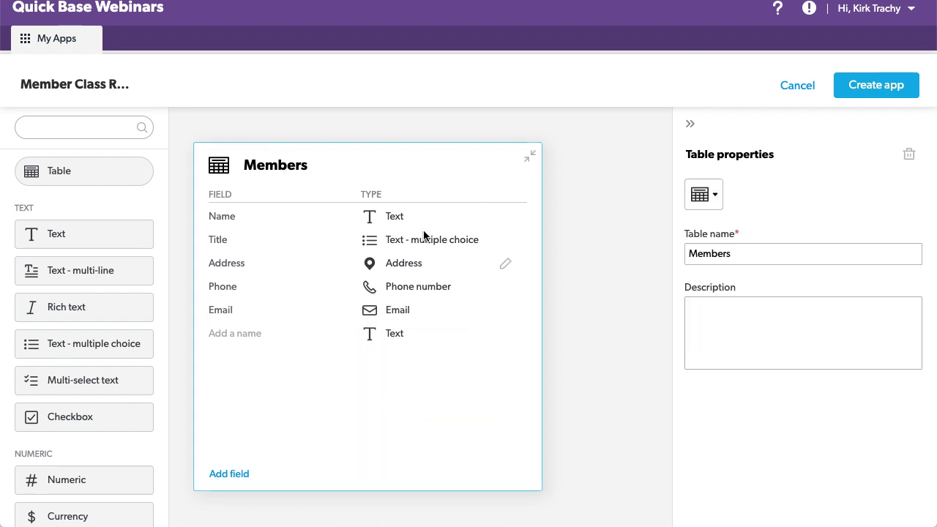
{"action": "left_click", "coordinate": [529, 159]}
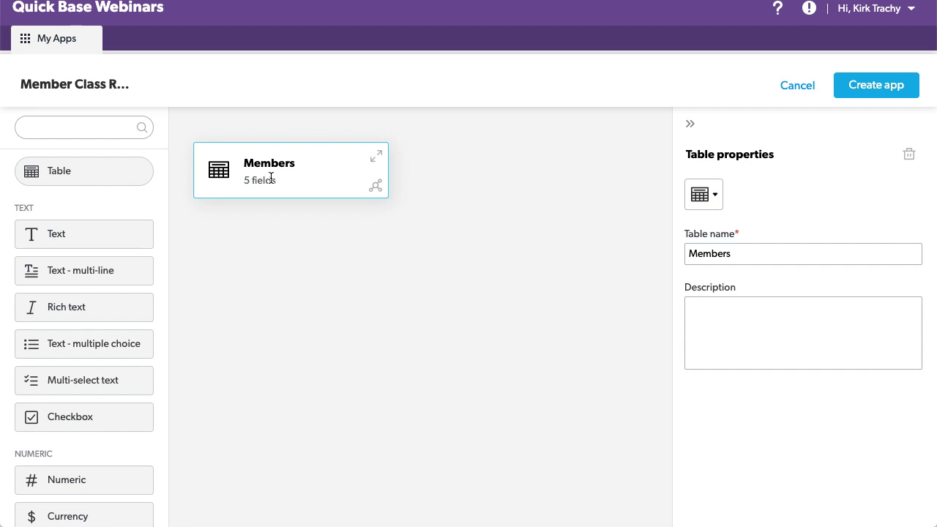
- Add a second table to the app canvas below Members and name it Classes
{"action": "left_click_drag", "start_coordinate": [86, 174], "coordinate": [263, 288]}
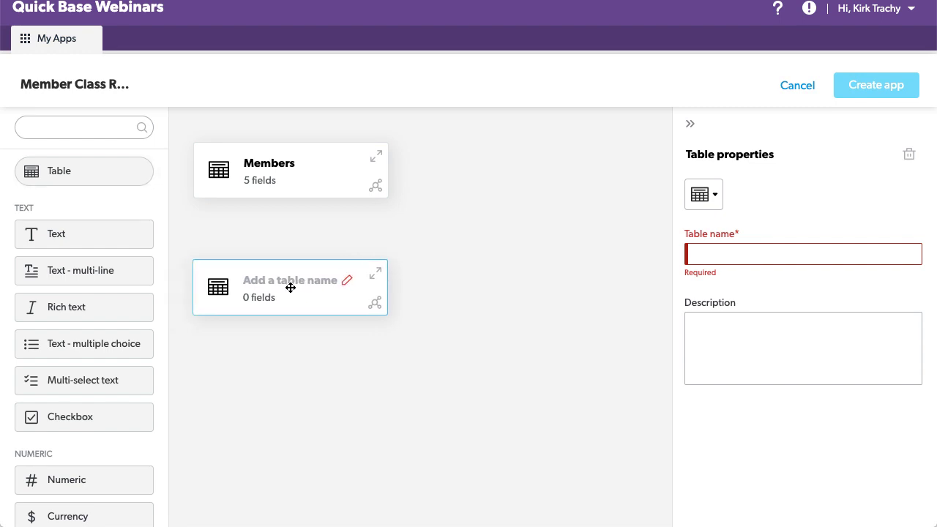
{"action": "left_click", "coordinate": [271, 281]}
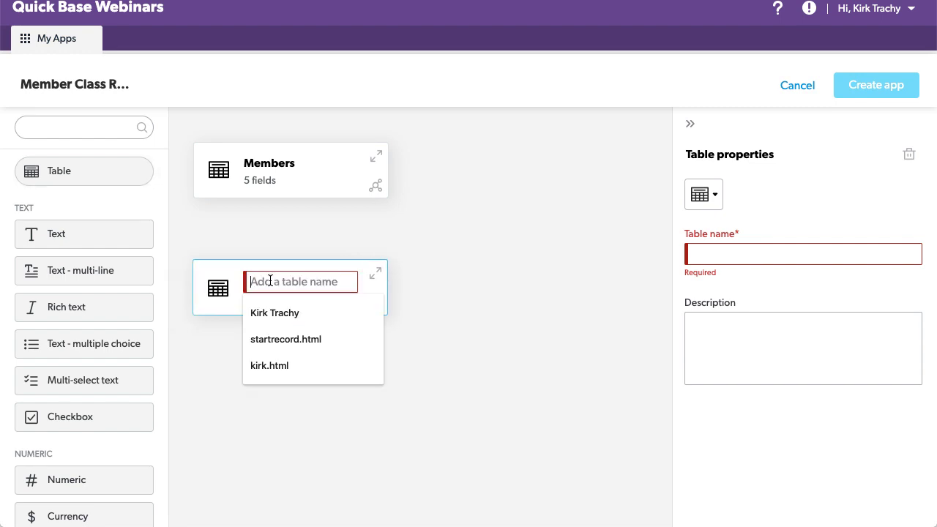
{"action": "type", "text": "Cla"}
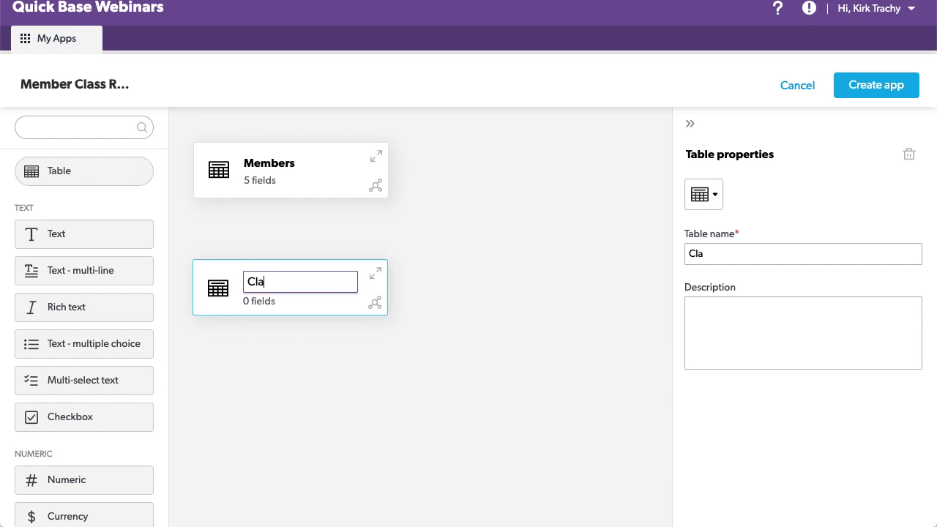
{"action": "type", "text": "sses"}
- Expand the Classes table and add a field called Date with the Date type
{"action": "left_click", "coordinate": [377, 273]}
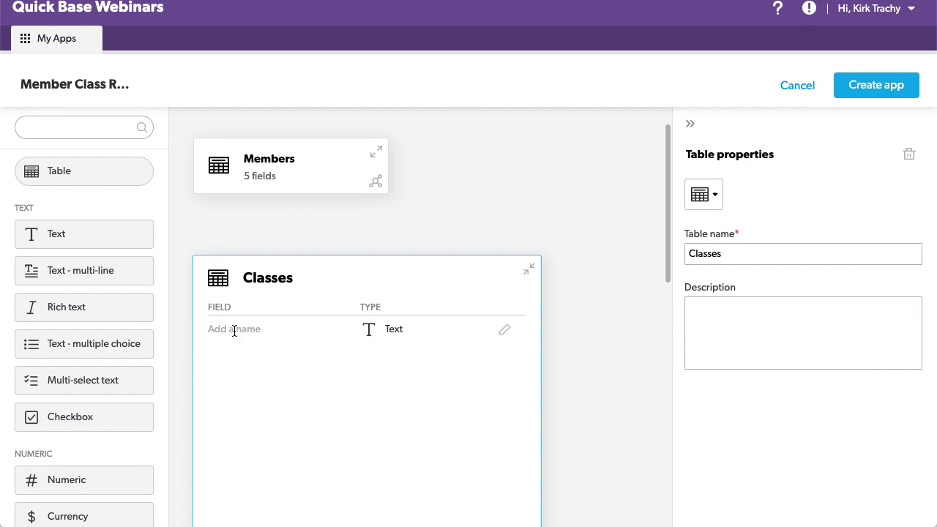
{"action": "left_click", "coordinate": [234, 331]}
{"action": "type", "text": "Date"}
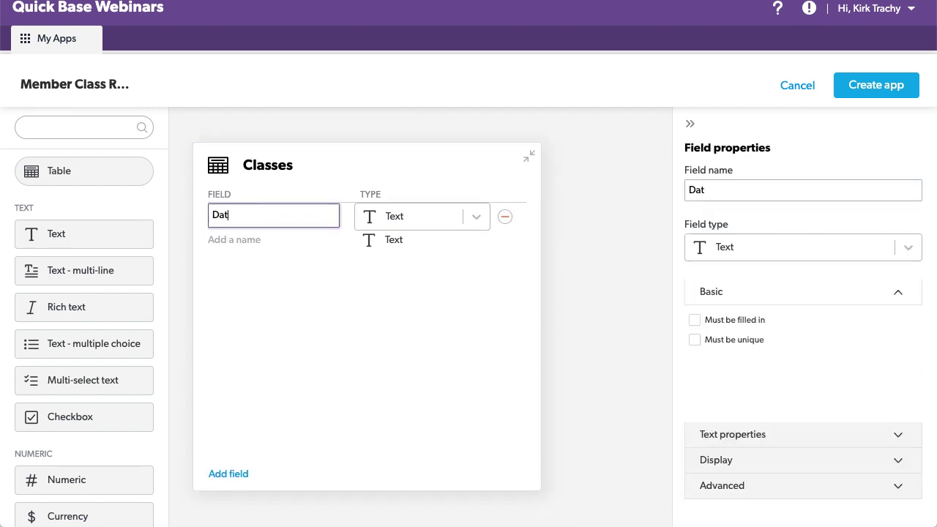
{"action": "left_click", "coordinate": [409, 223]}
{"action": "type", "text": "c"}
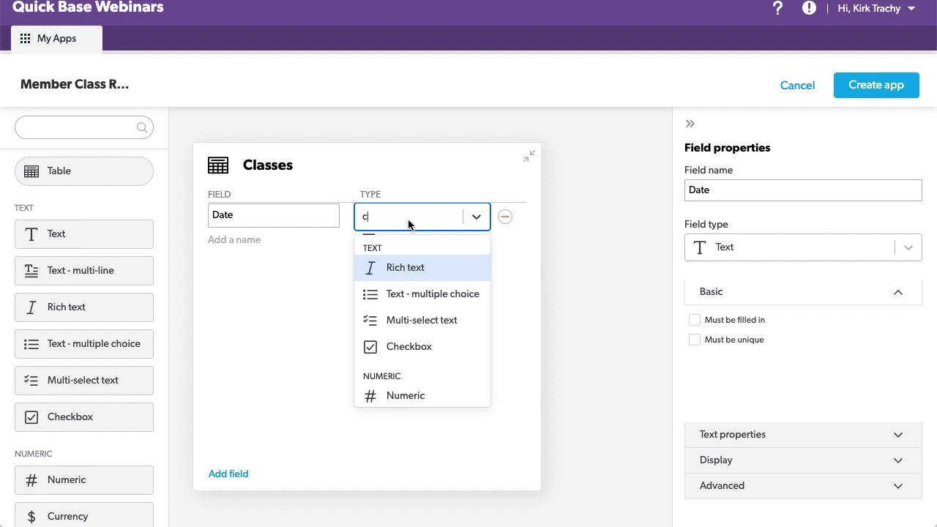
{"action": "key", "text": "BackSpace"}
{"action": "type", "text": "d"}
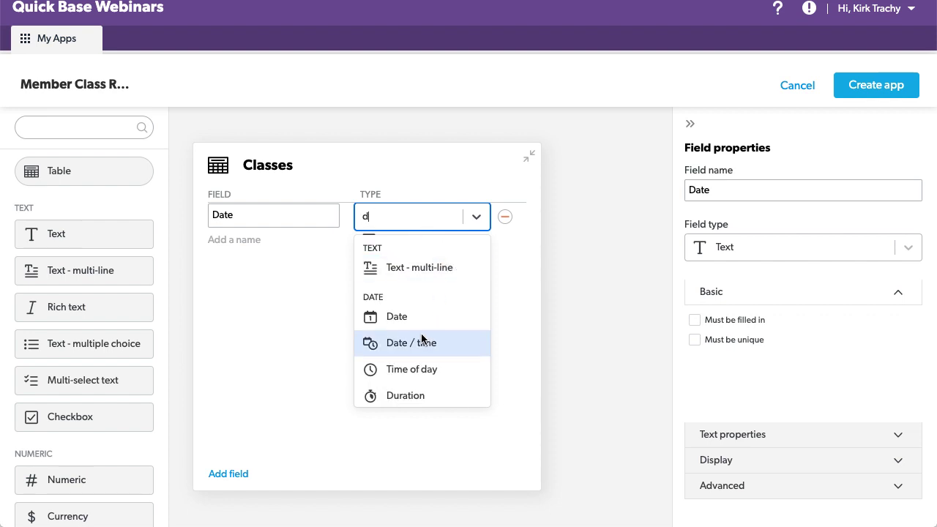
{"action": "left_click", "coordinate": [393, 315]}
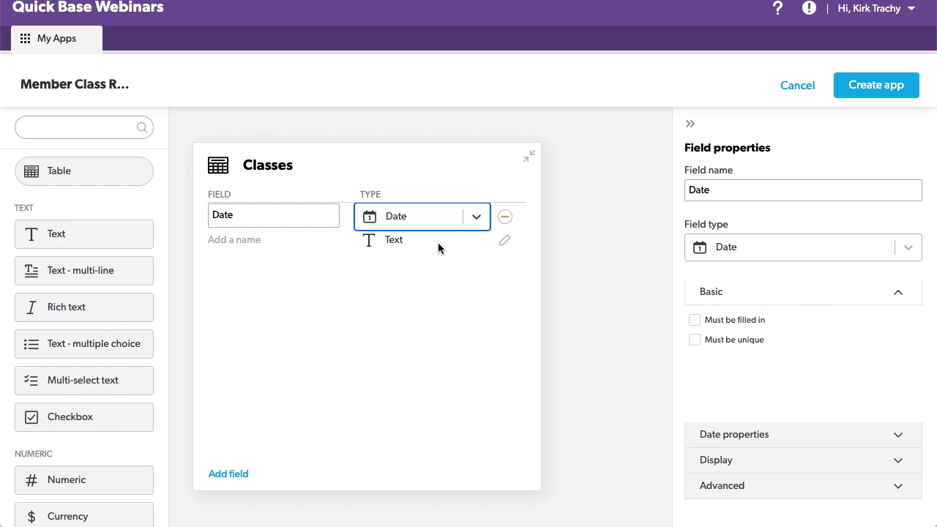
- Add a Class Name field of type Text and an Hours field of type Numeric to the Classes table
{"action": "left_click", "coordinate": [239, 241]}
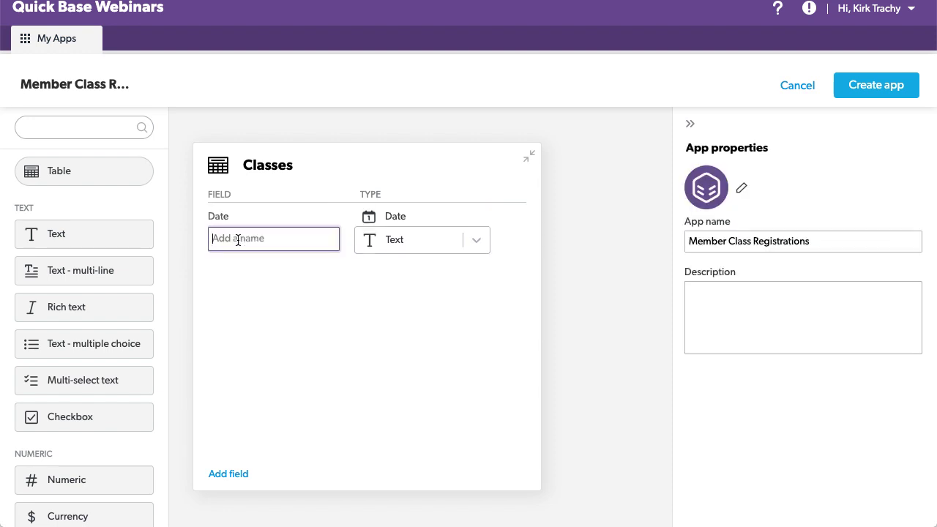
{"action": "type", "text": "Clas"}
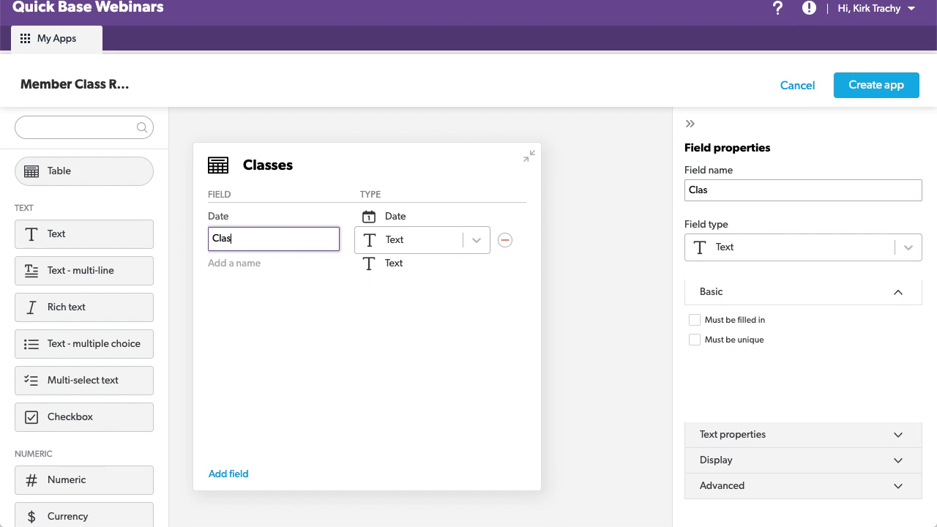
{"action": "type", "text": "s Name"}
{"action": "left_click", "coordinate": [229, 264]}
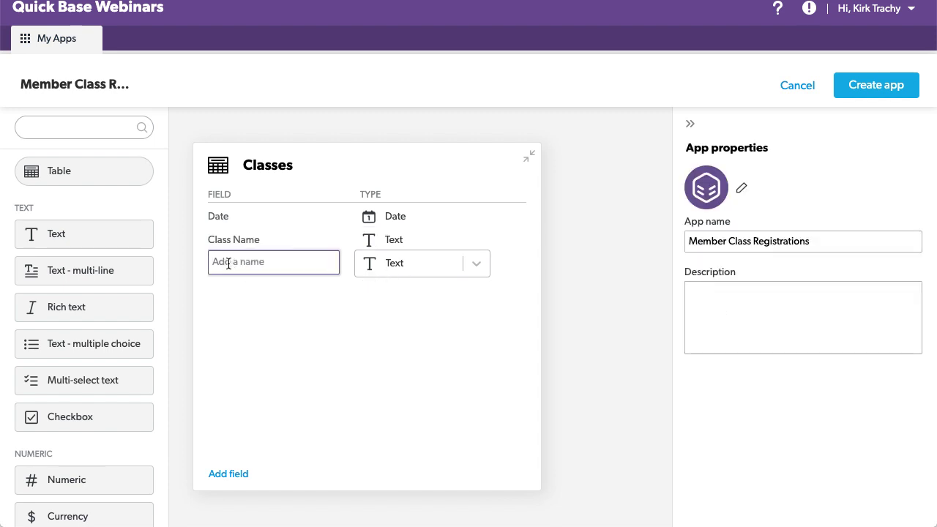
{"action": "type", "text": "Hours"}
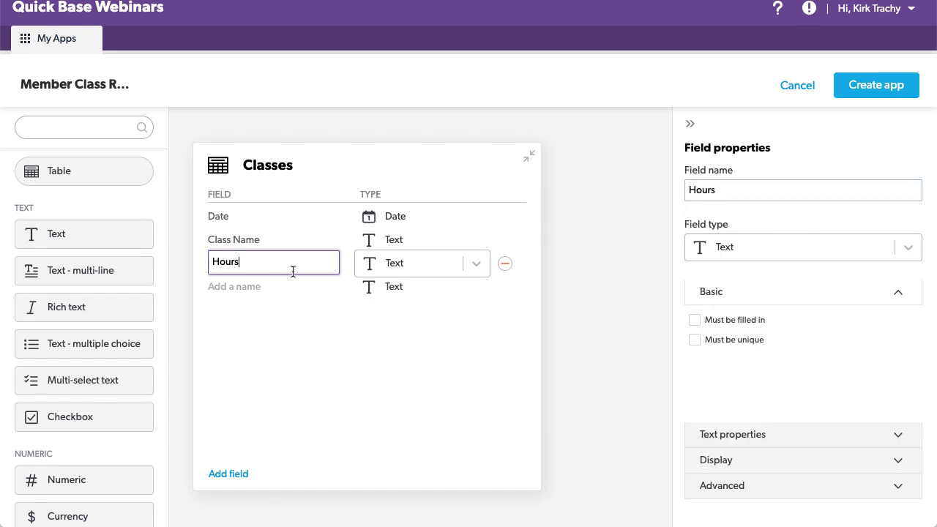
{"action": "left_click", "coordinate": [409, 262]}
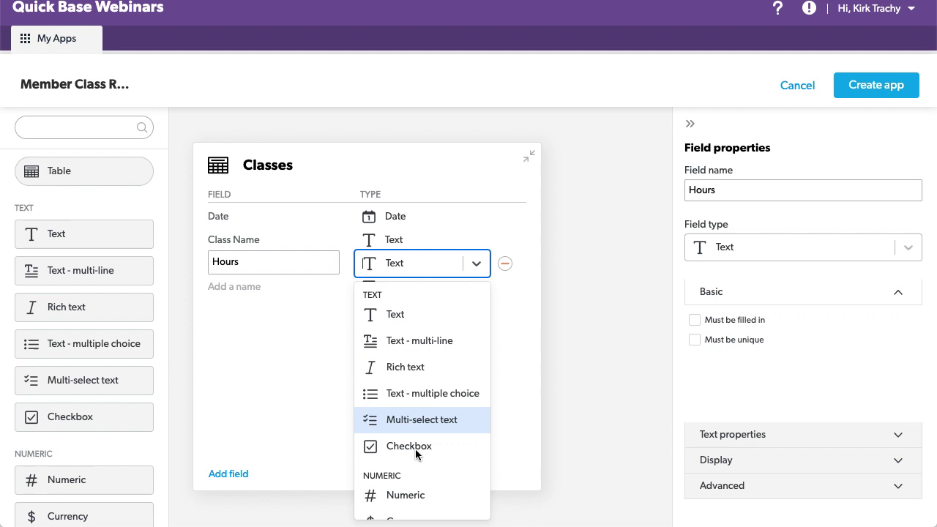
{"action": "left_click", "coordinate": [405, 496]}
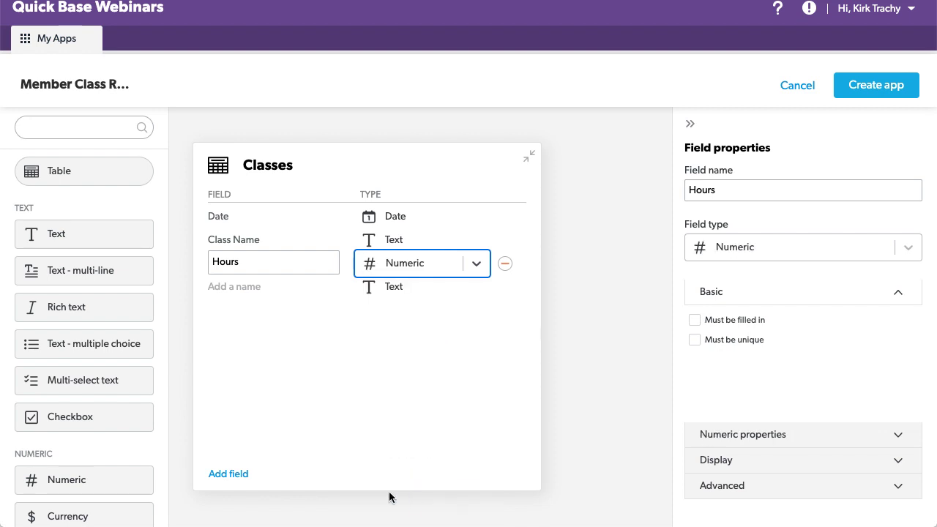
- Add a Details field to the Classes table and set its type to Text - multi-line
{"action": "left_click", "coordinate": [229, 287]}
{"action": "type", "text": "Details"}
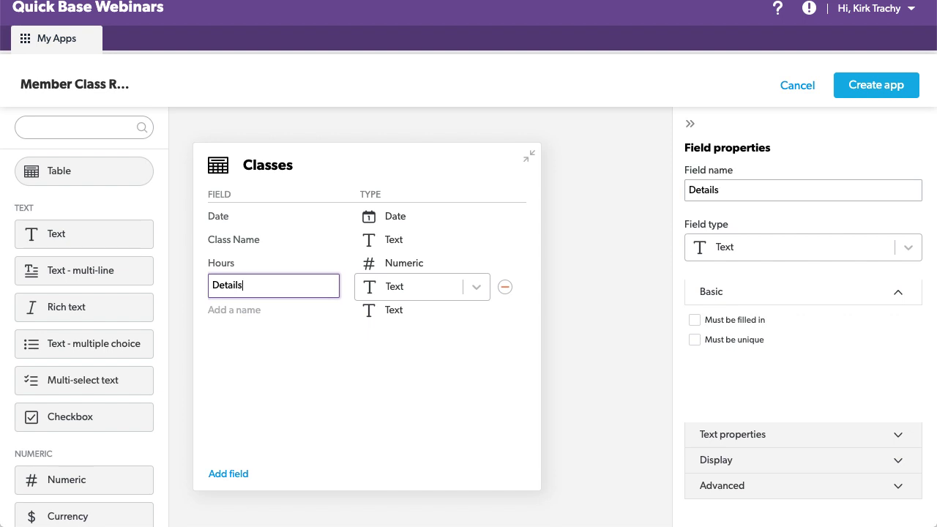
{"action": "left_click", "coordinate": [425, 287]}
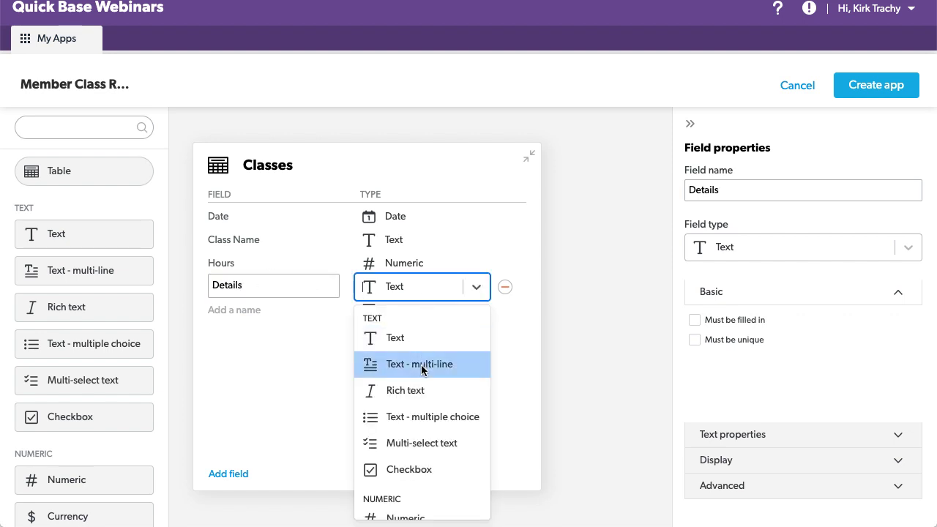
{"action": "left_click", "coordinate": [368, 366]}
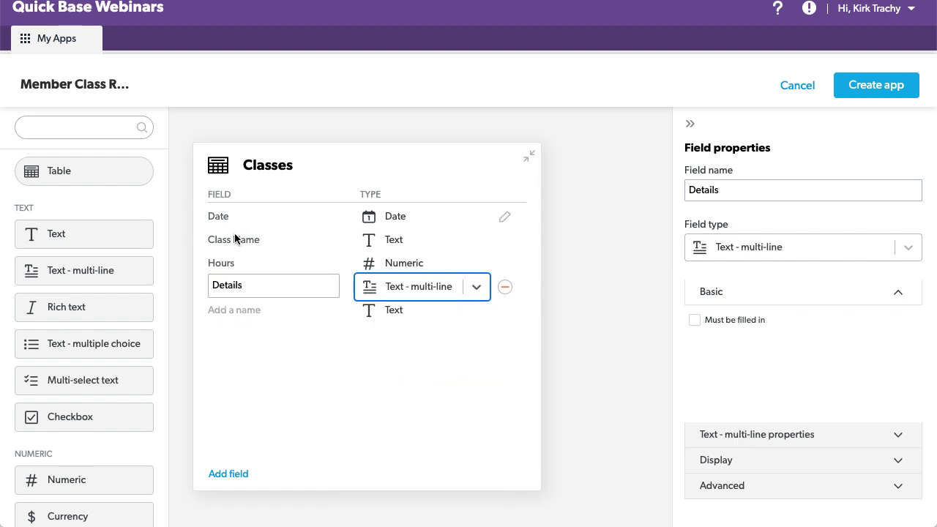
{"action": "left_click", "coordinate": [279, 408]}
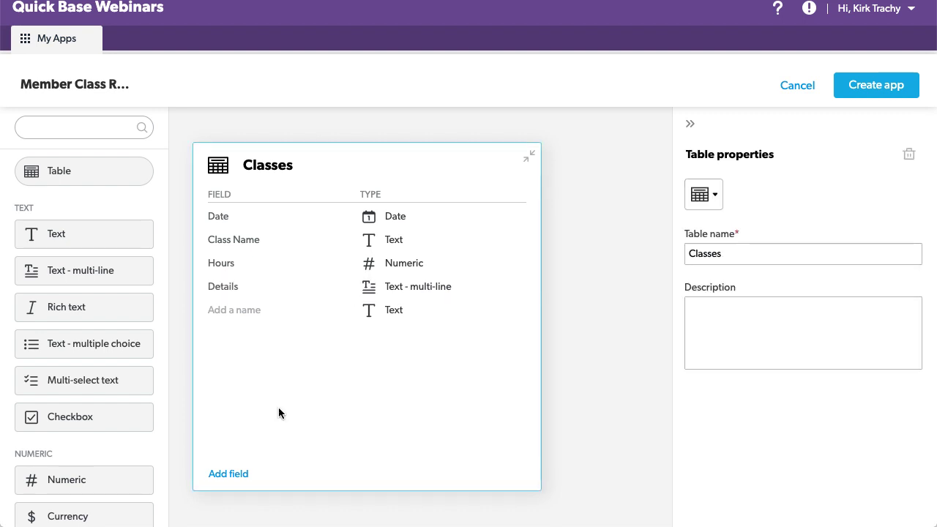
- Collapse the Classes table and move it lower on the canvas to leave a gap beneath Members
{"action": "left_click", "coordinate": [528, 156]}
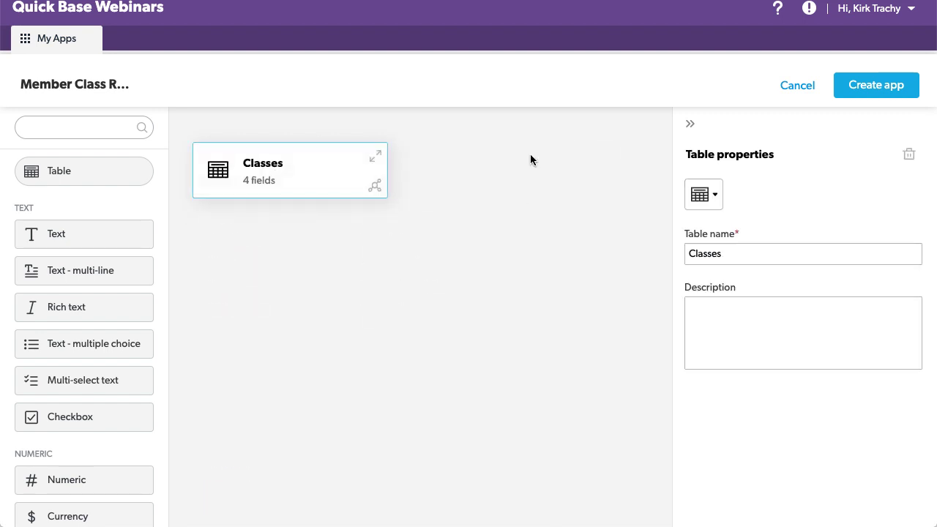
{"action": "left_click", "coordinate": [285, 375]}
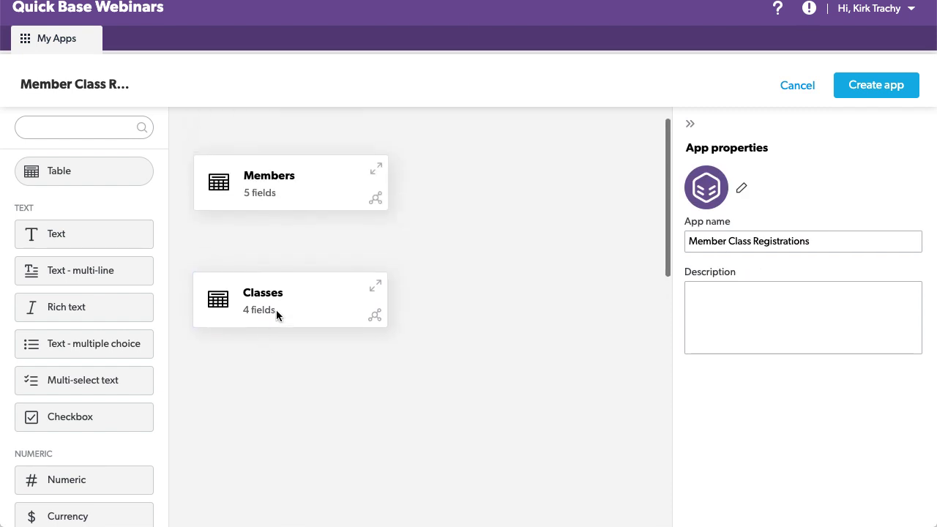
{"action": "left_click_drag", "start_coordinate": [286, 297], "coordinate": [284, 376]}
- Add a third table named Registrations and line it up between Members and Classes
{"action": "left_click_drag", "start_coordinate": [55, 170], "coordinate": [258, 275]}
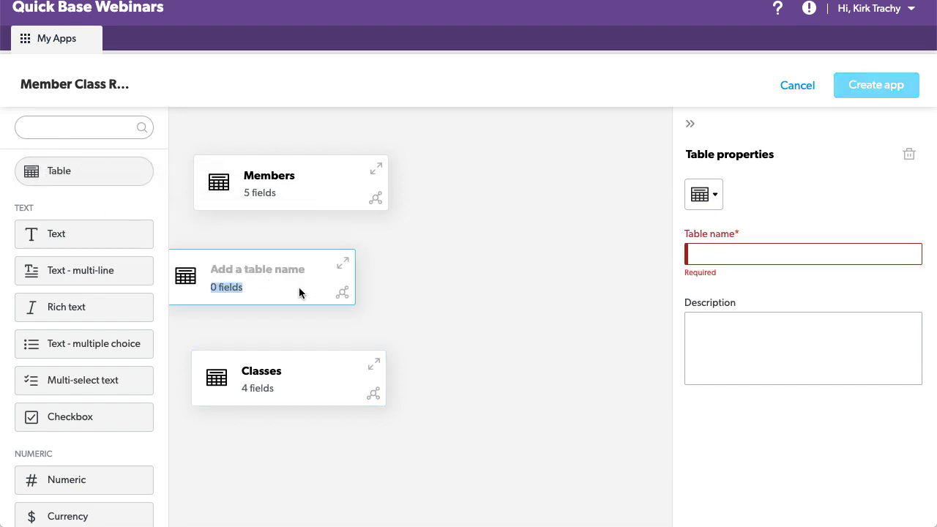
{"action": "left_click", "coordinate": [245, 272]}
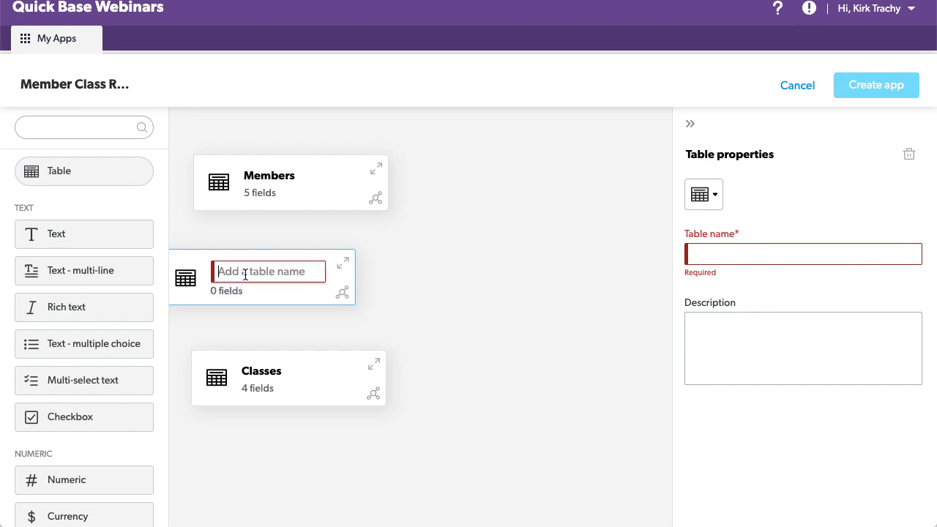
{"action": "type", "text": "Regis"}
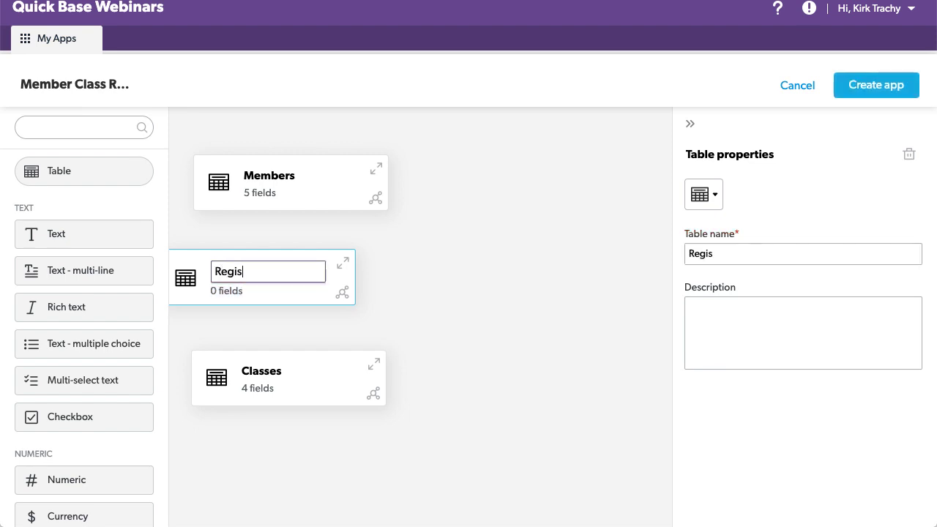
{"action": "type", "text": "trations"}
{"action": "left_click", "coordinate": [293, 316]}
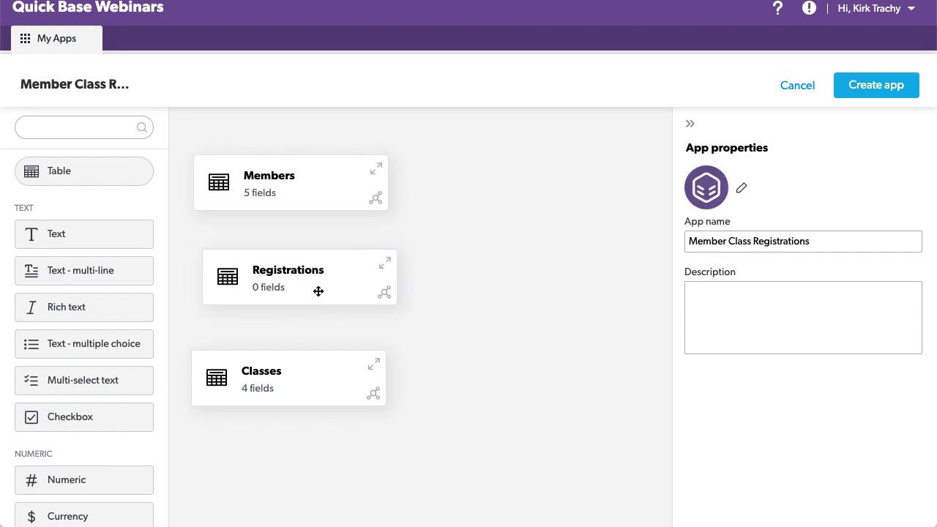
{"action": "left_click", "coordinate": [319, 291]}
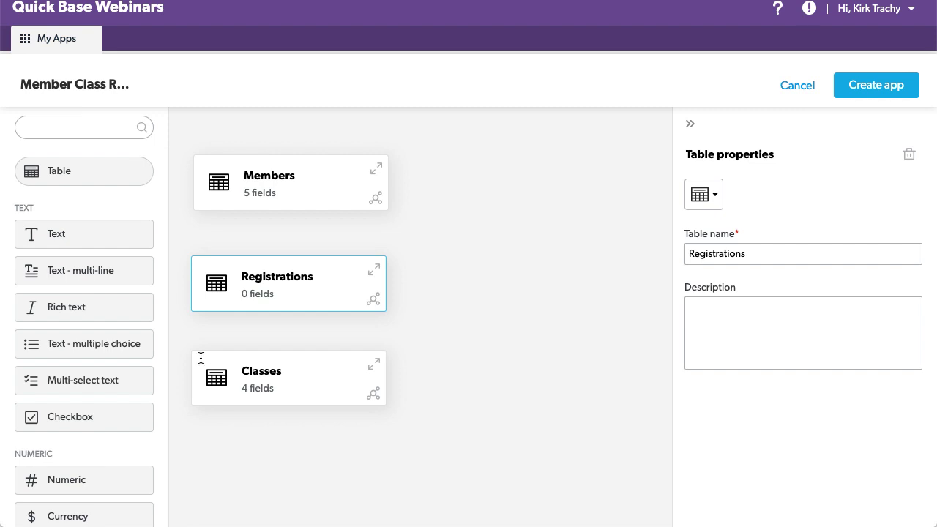
{"action": "left_click", "coordinate": [376, 200]}
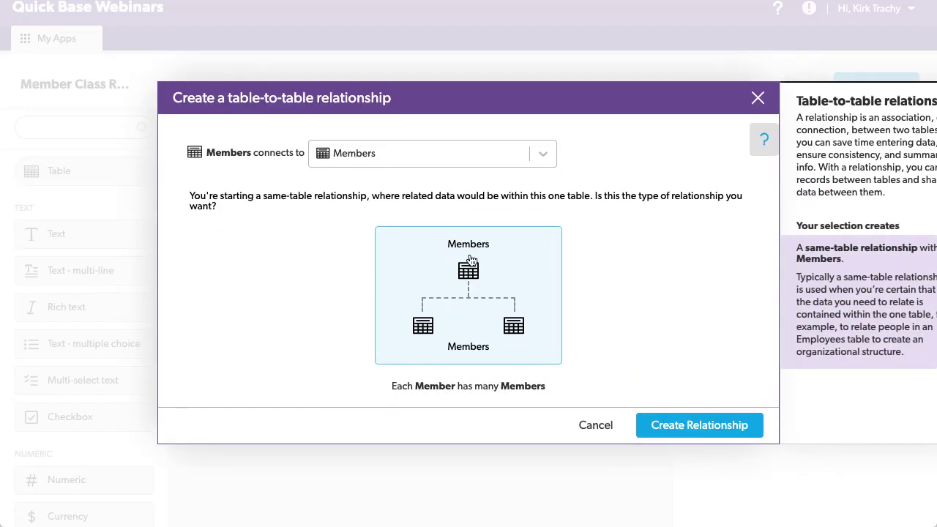
{"action": "left_click", "coordinate": [604, 428]}
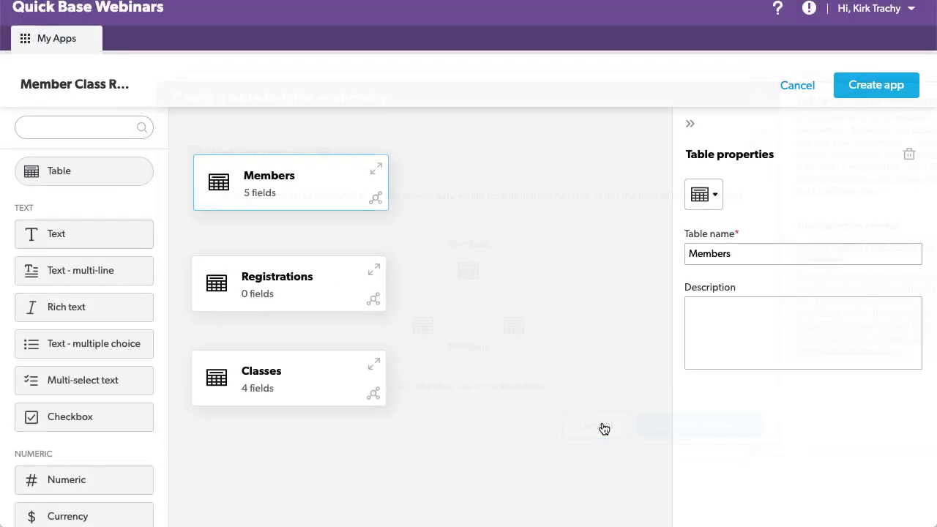
{"action": "left_click", "coordinate": [268, 289]}
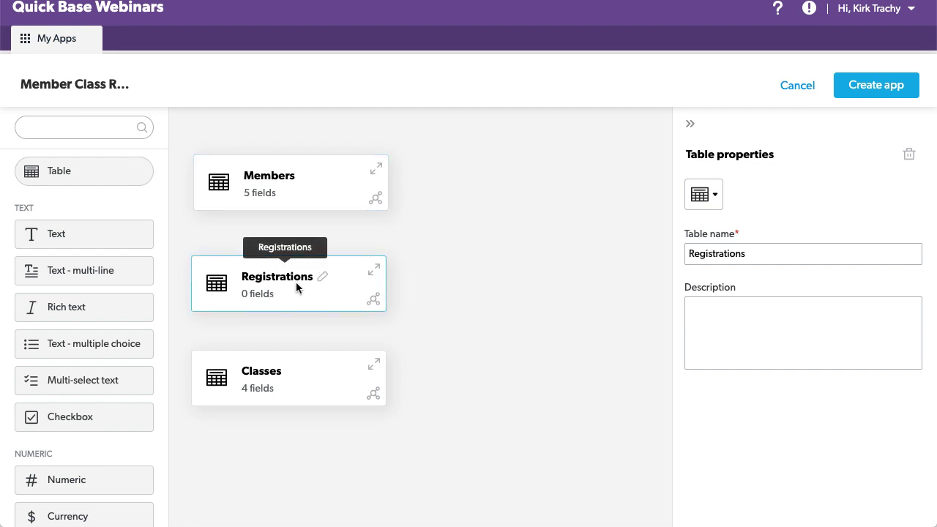
- Expand the Registrations table and add a field called Date with the Date type
{"action": "left_click", "coordinate": [374, 270]}
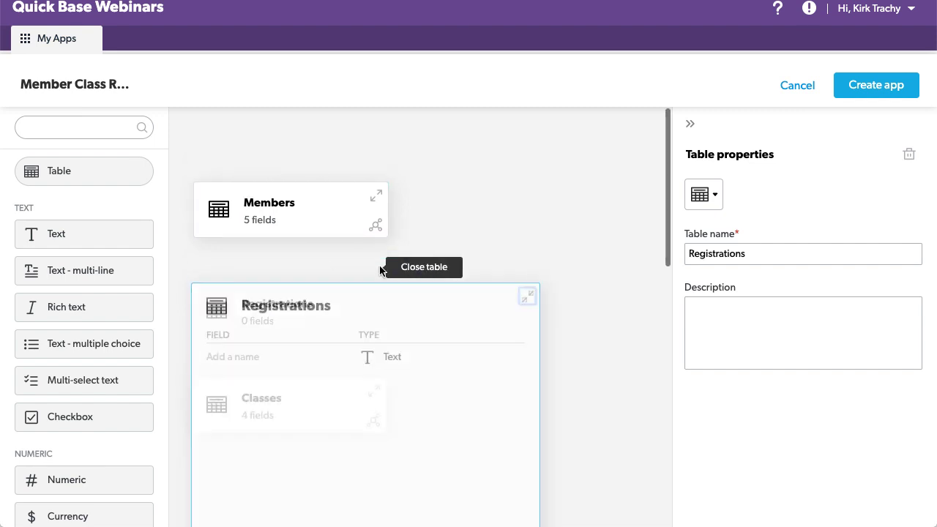
{"action": "left_click", "coordinate": [236, 353]}
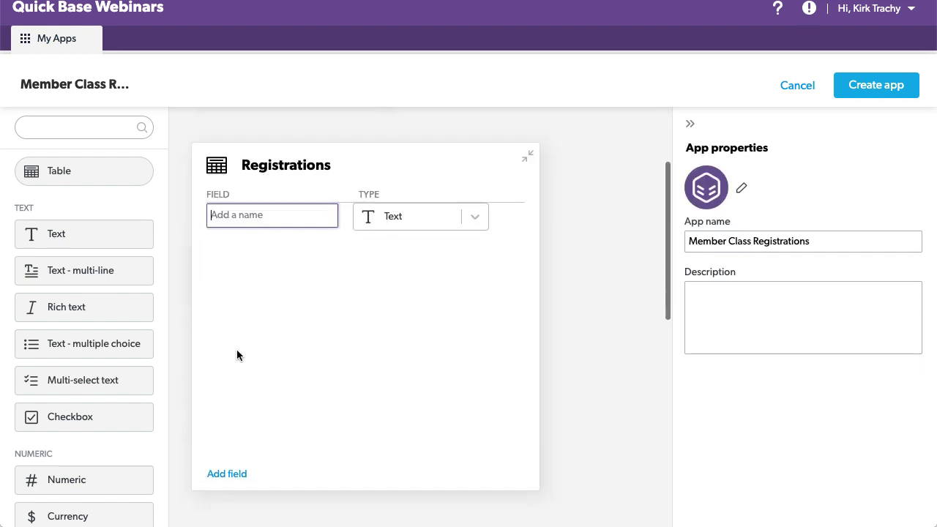
{"action": "type", "text": "Date"}
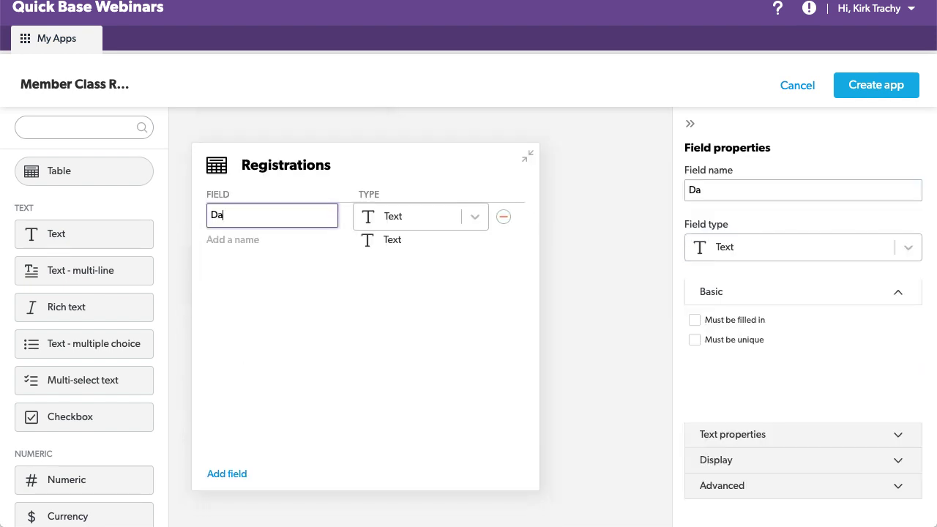
{"action": "left_click", "coordinate": [410, 215]}
{"action": "scroll", "coordinate": [408, 290], "scroll_direction": "down", "scroll_amount": 5}
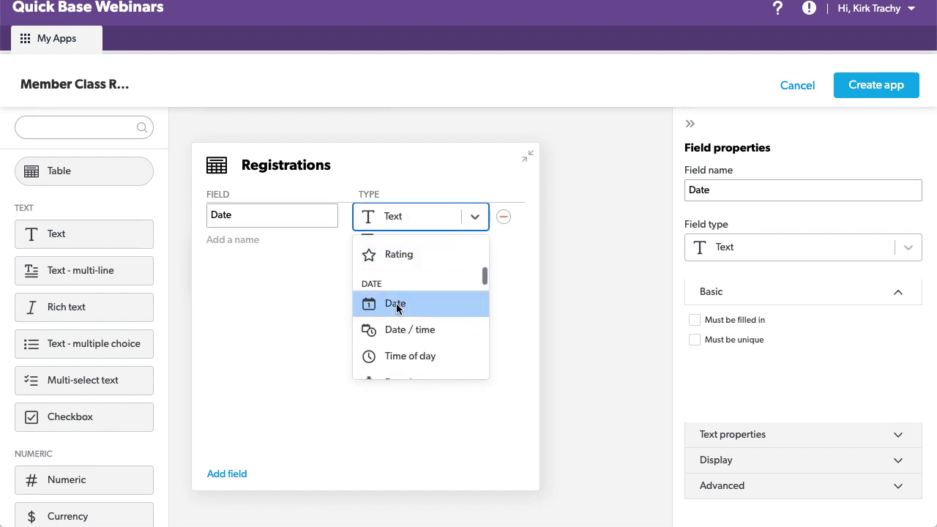
{"action": "left_click", "coordinate": [405, 299]}
{"action": "left_click", "coordinate": [285, 307]}
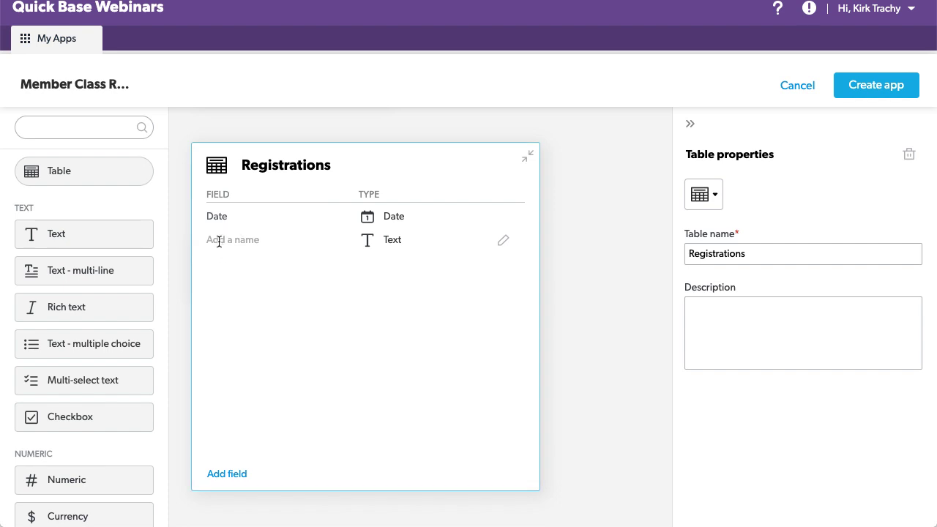
- Add a Status field of type Text - multiple choice to Registrations and collapse the table
{"action": "left_click", "coordinate": [219, 242]}
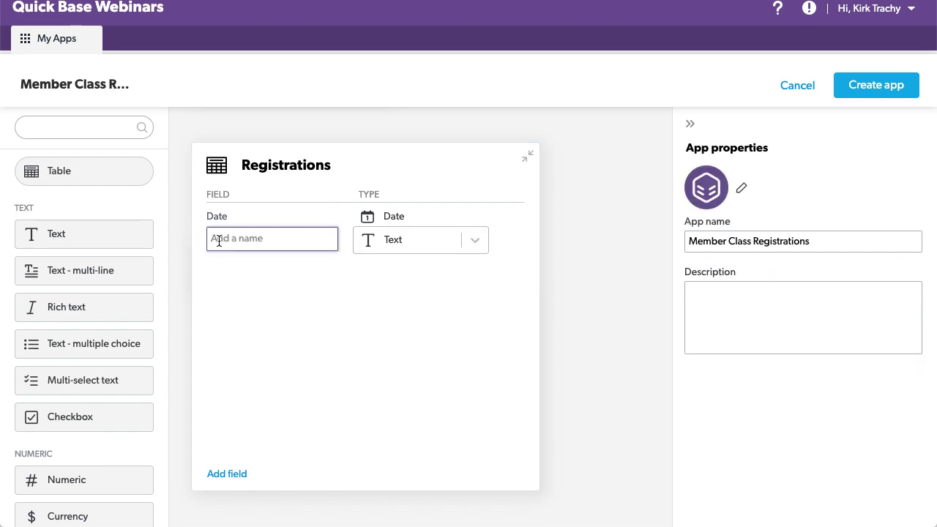
{"action": "type", "text": "Status"}
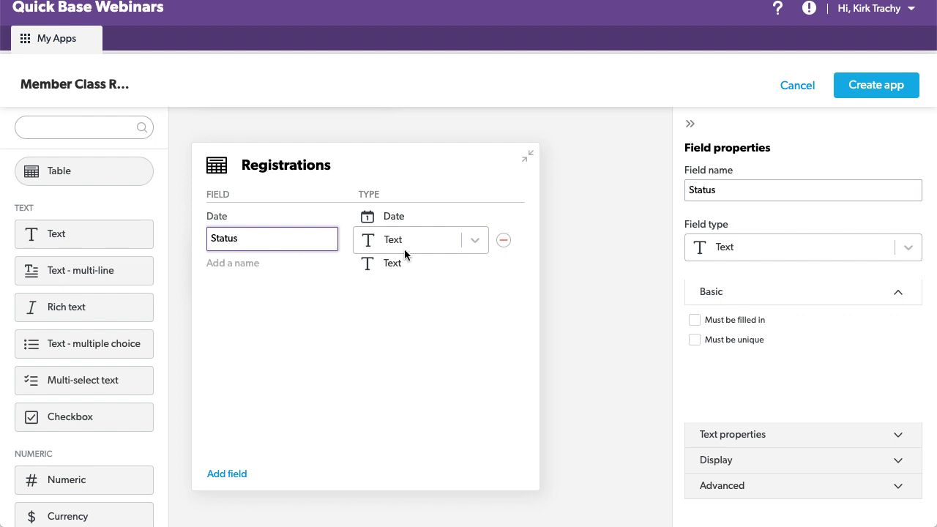
{"action": "left_click", "coordinate": [441, 233]}
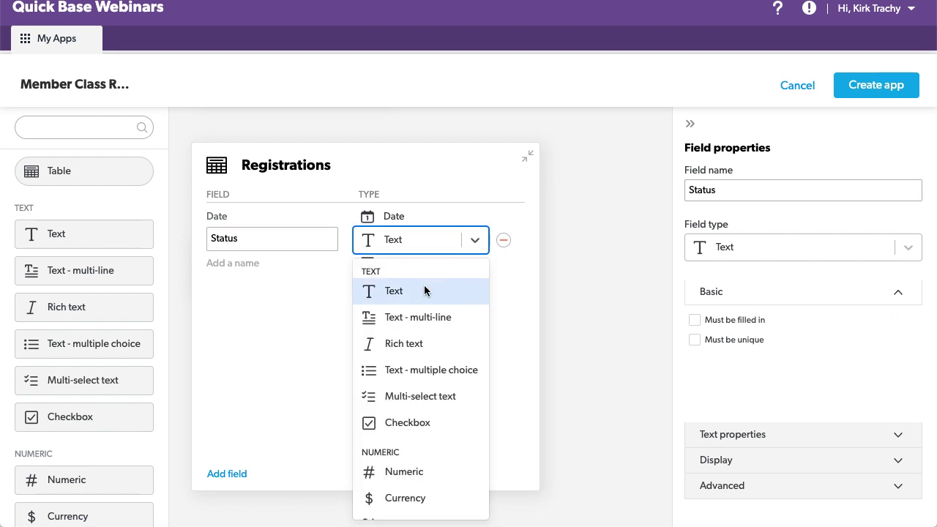
{"action": "left_click", "coordinate": [435, 370]}
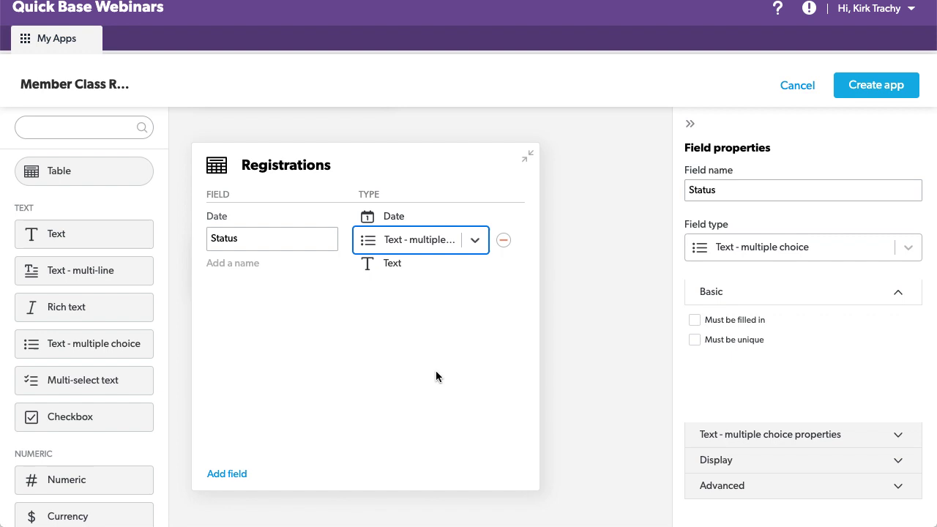
{"action": "left_click", "coordinate": [252, 356]}
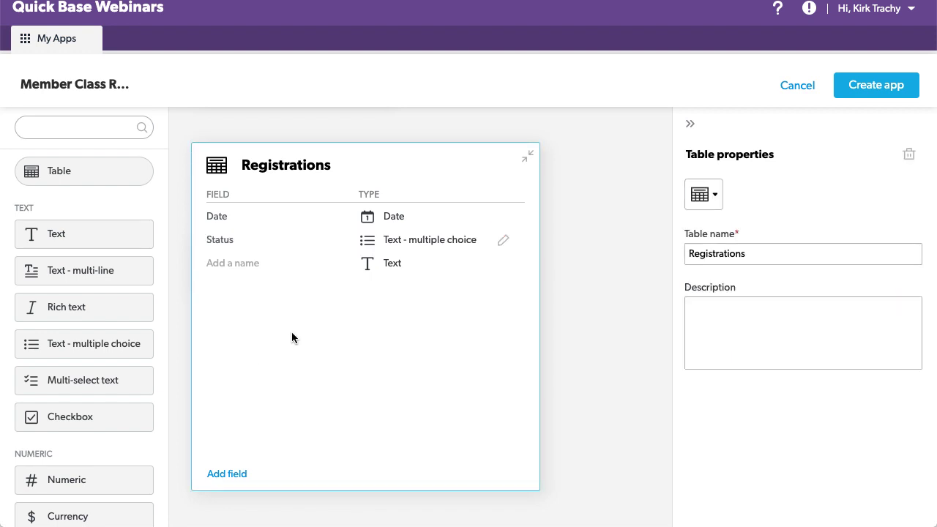
{"action": "left_click", "coordinate": [526, 157]}
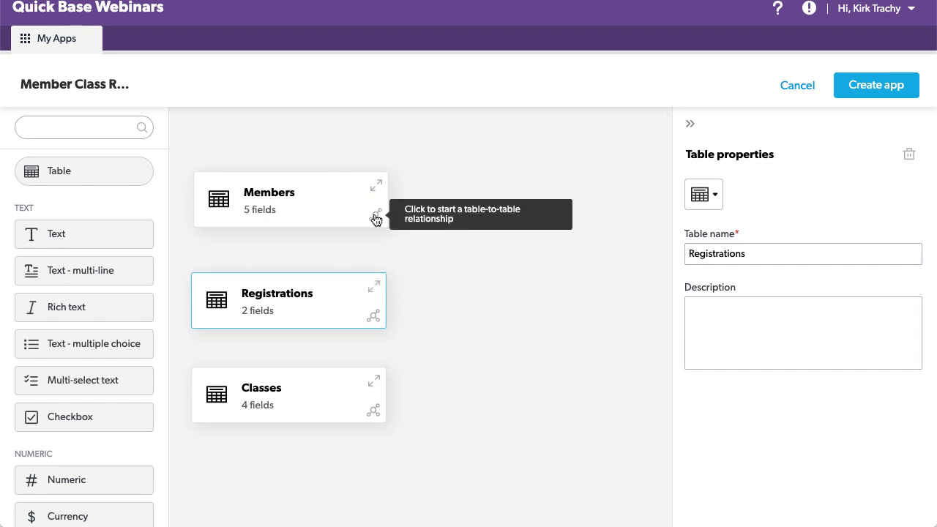
- Create a relationship from Members to Registrations in which each member has many registrations
{"action": "left_click", "coordinate": [376, 218]}
{"action": "left_click", "coordinate": [377, 316]}
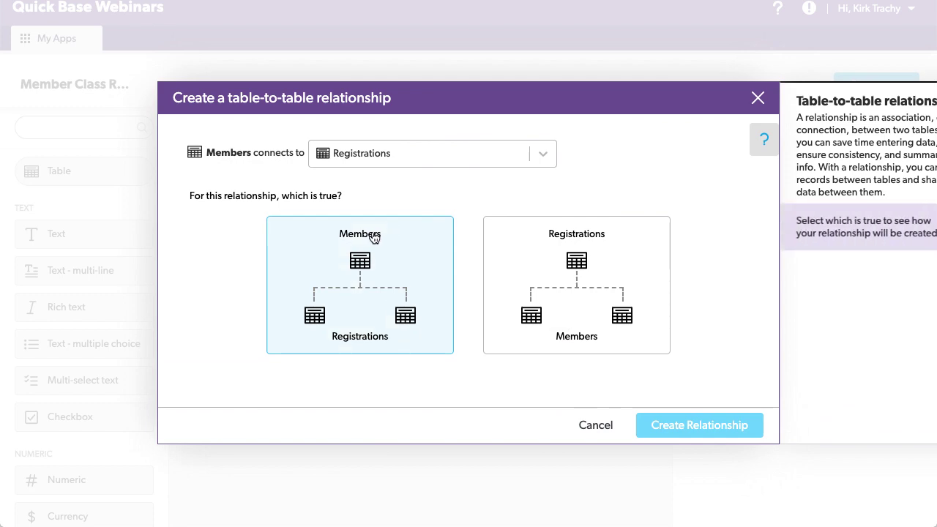
{"action": "left_click", "coordinate": [374, 237]}
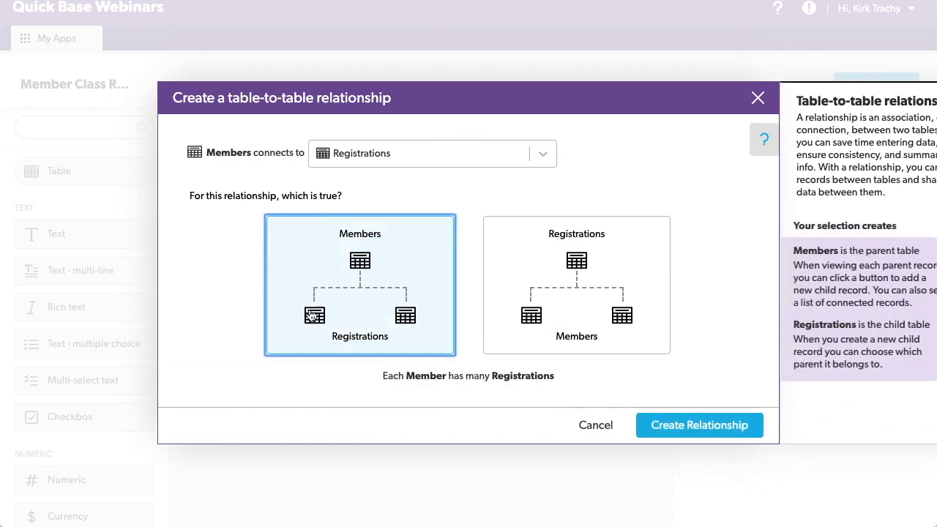
{"action": "left_click", "coordinate": [657, 428]}
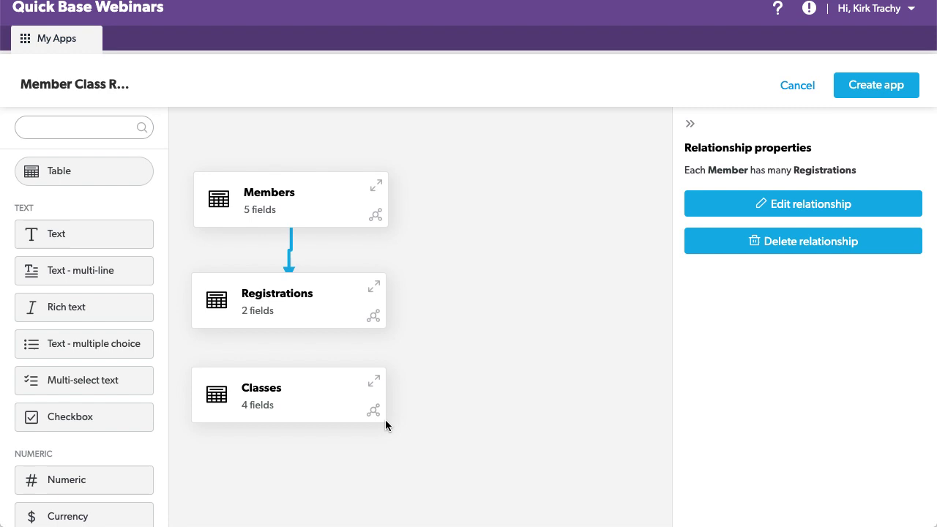
- Create a relationship from Classes to Registrations in which each class has many registrations
{"action": "mouse_move", "coordinate": [373, 410]}
{"action": "left_mouse_down"}
{"action": "mouse_move", "coordinate": [432, 323]}
{"action": "mouse_move", "coordinate": [380, 315]}
{"action": "left_mouse_up"}
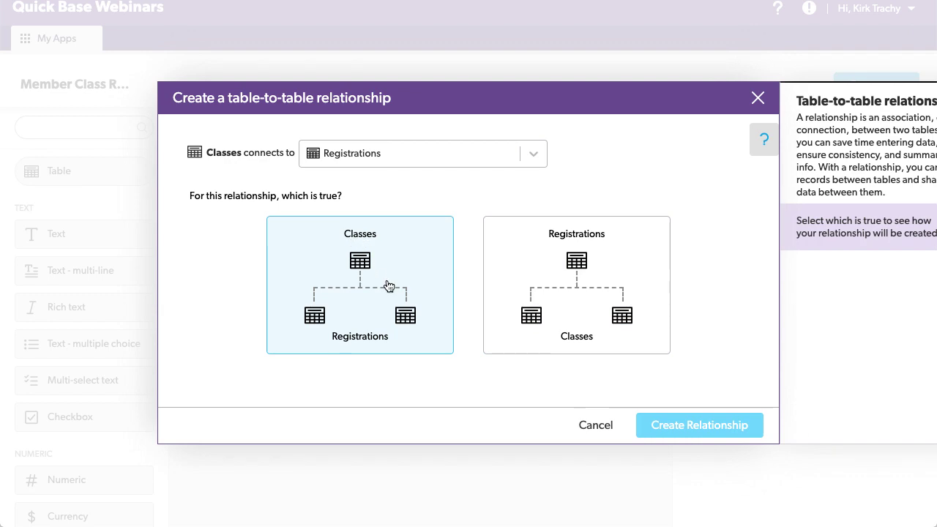
{"action": "left_click", "coordinate": [404, 326]}
{"action": "left_click", "coordinate": [755, 427]}
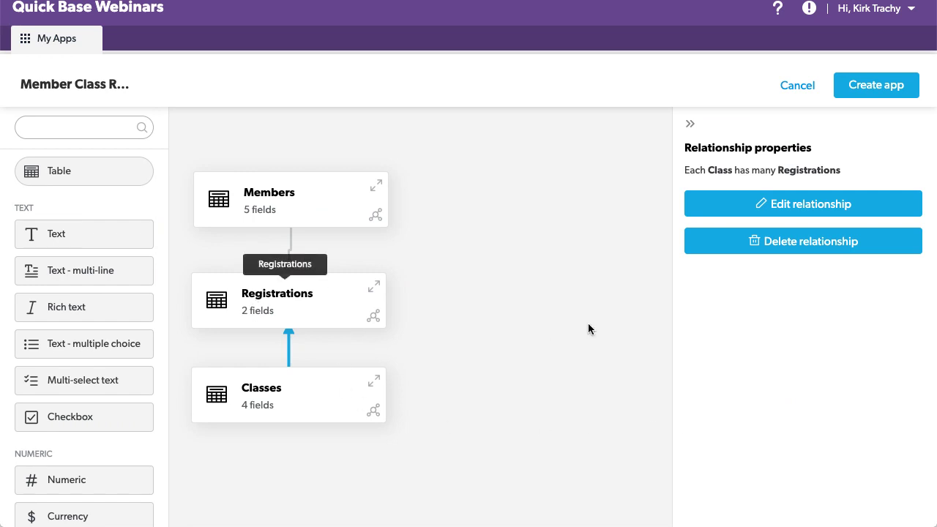
- Collapse the properties area and spread the tables out, with Classes far beside Members and Registrations below, between them
{"action": "left_click", "coordinate": [690, 124]}
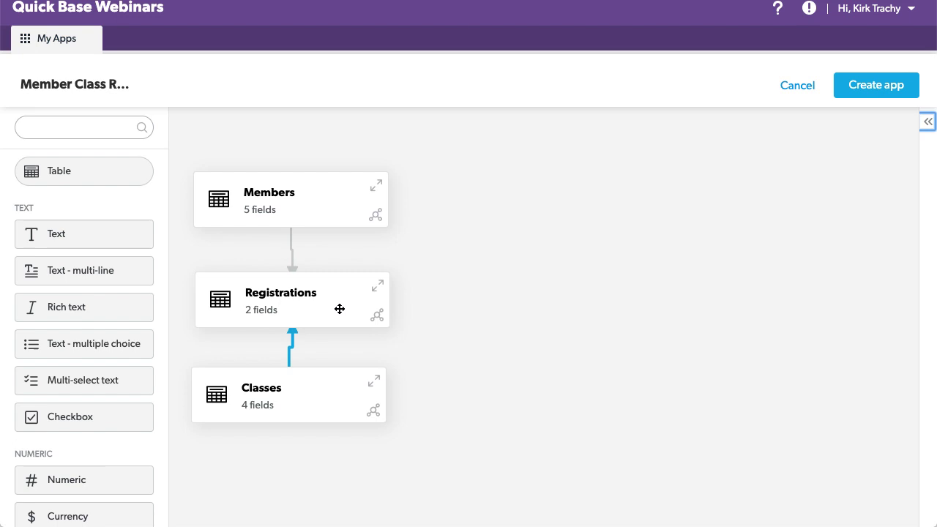
{"action": "left_click_drag", "start_coordinate": [339, 310], "coordinate": [609, 208]}
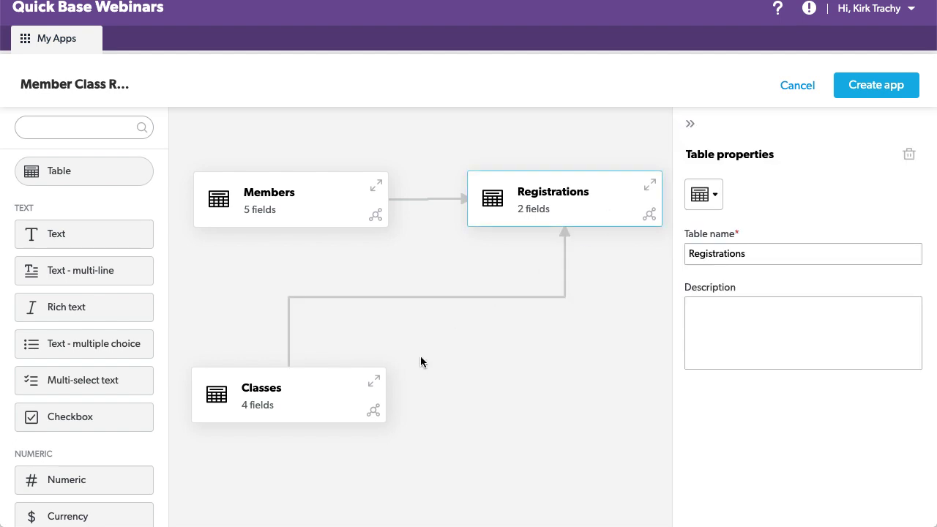
{"action": "left_click_drag", "start_coordinate": [308, 400], "coordinate": [815, 177]}
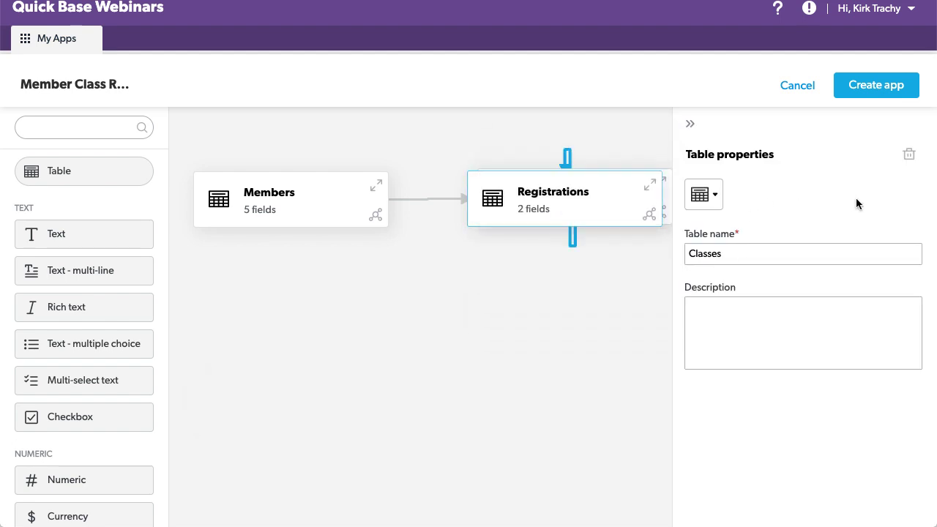
{"action": "left_click", "coordinate": [689, 123]}
{"action": "left_click_drag", "start_coordinate": [625, 182], "coordinate": [554, 295]}
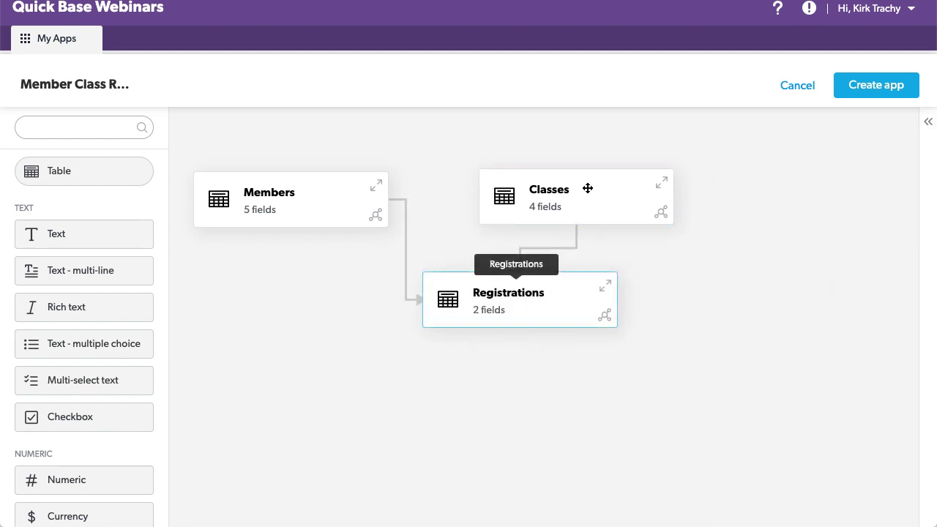
{"action": "left_click_drag", "start_coordinate": [529, 188], "coordinate": [846, 185]}
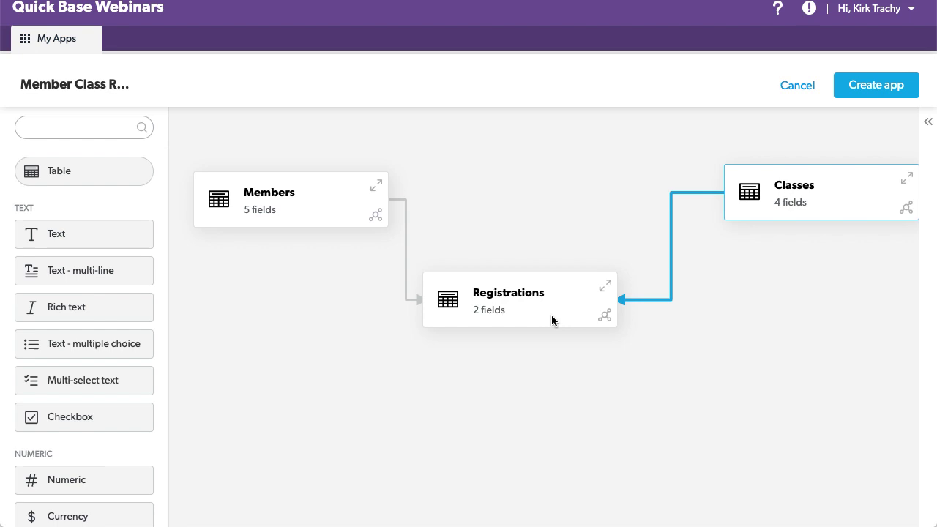
- Align the tables in one row with Registrations between Members and Classes, and create the app
{"action": "left_click_drag", "start_coordinate": [555, 320], "coordinate": [596, 207]}
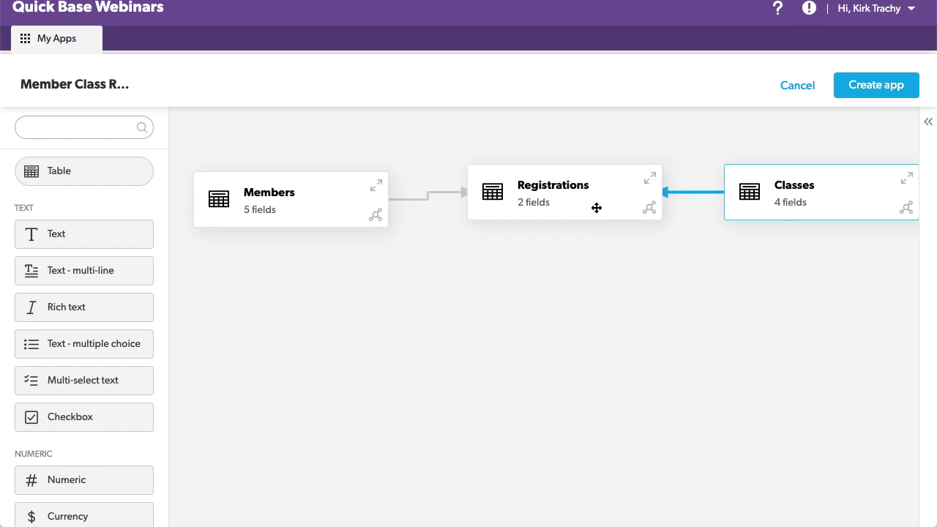
{"action": "left_click_drag", "start_coordinate": [795, 201], "coordinate": [784, 203]}
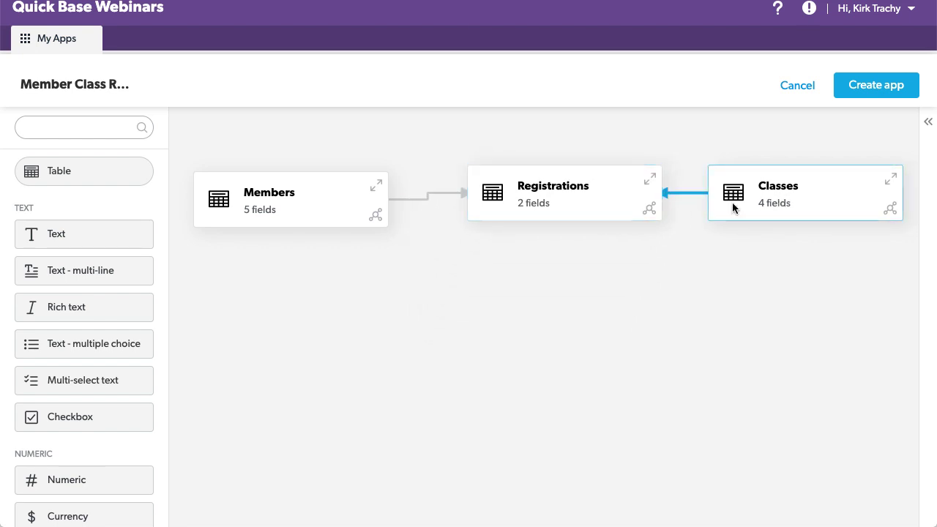
{"action": "left_click_drag", "start_coordinate": [356, 215], "coordinate": [356, 205]}
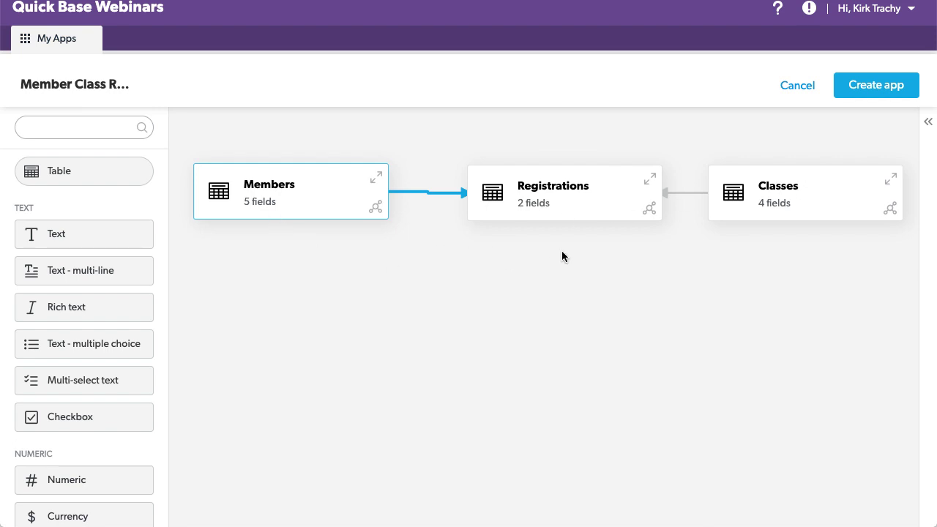
{"action": "left_click", "coordinate": [872, 87]}
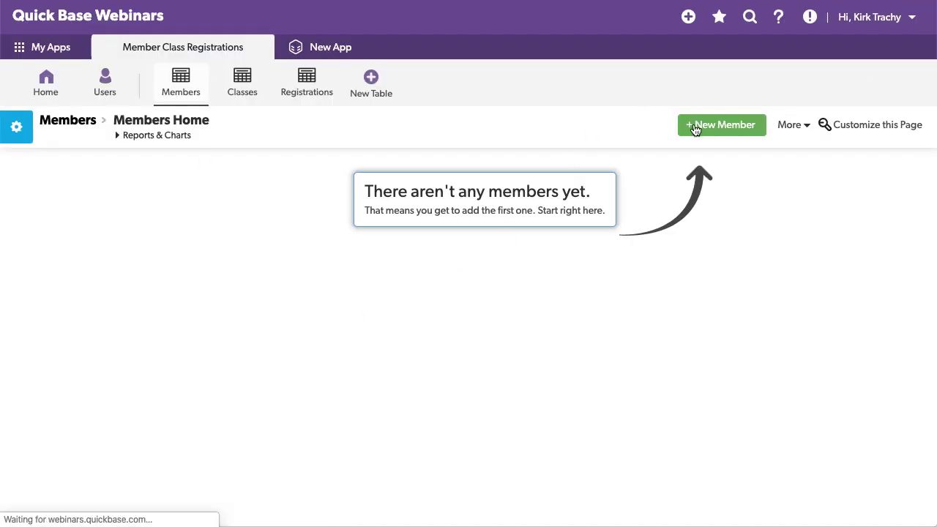
- Start a new member record and enter the member's full name and the title President
{"action": "left_click", "coordinate": [723, 128]}
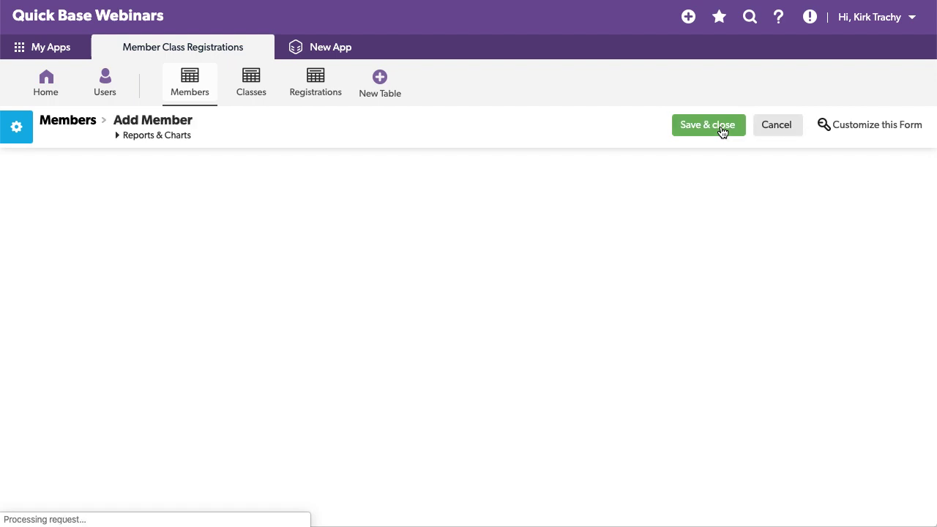
{"action": "type", "text": "Jo"}
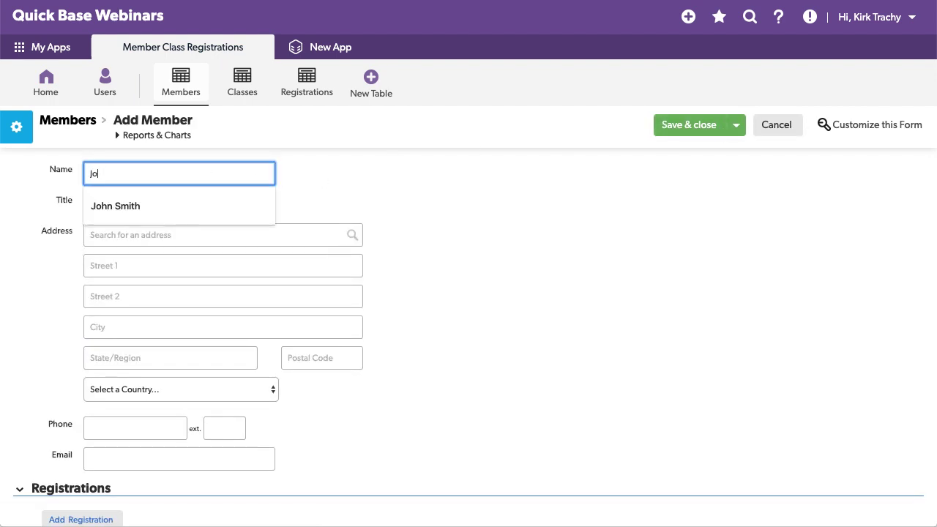
{"action": "type", "text": "hn Smith"}
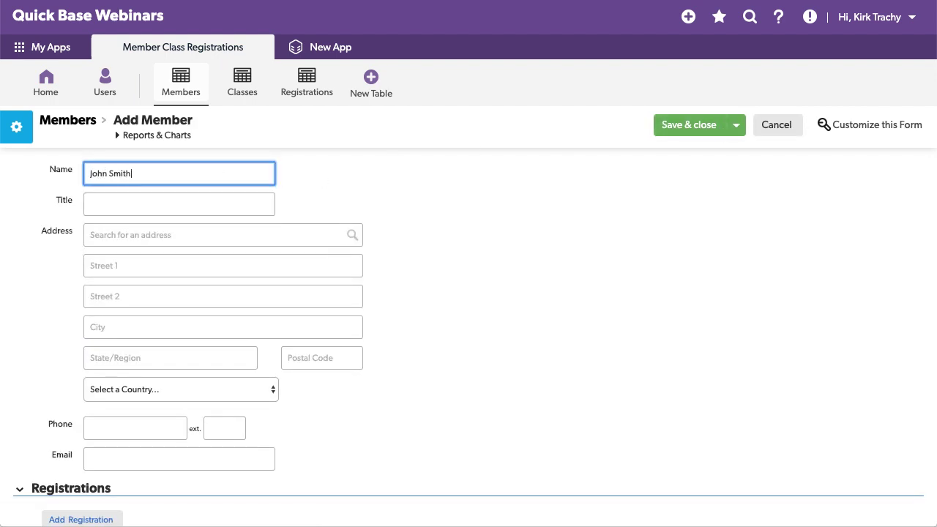
{"action": "key", "text": "Tab"}
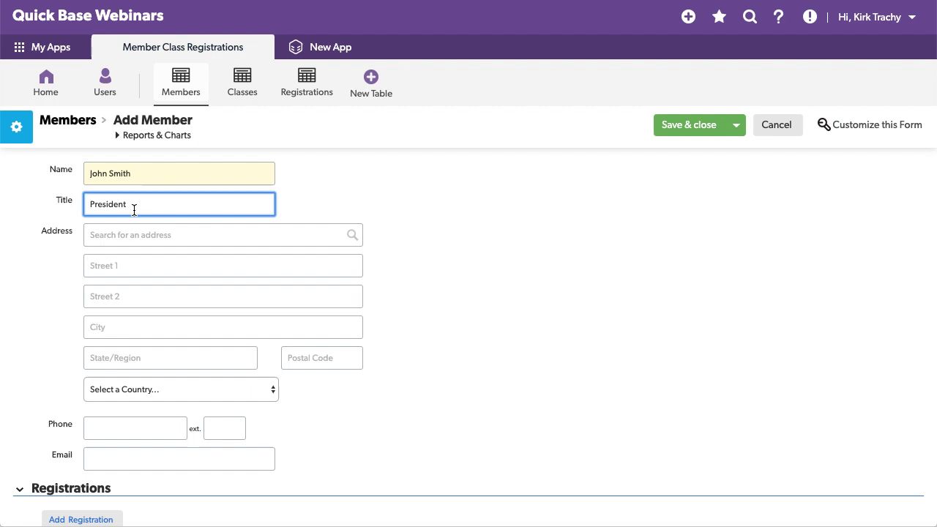
- Look up the member's postal address and fill in the address fields from a suggested match
{"action": "left_click", "coordinate": [110, 235]}
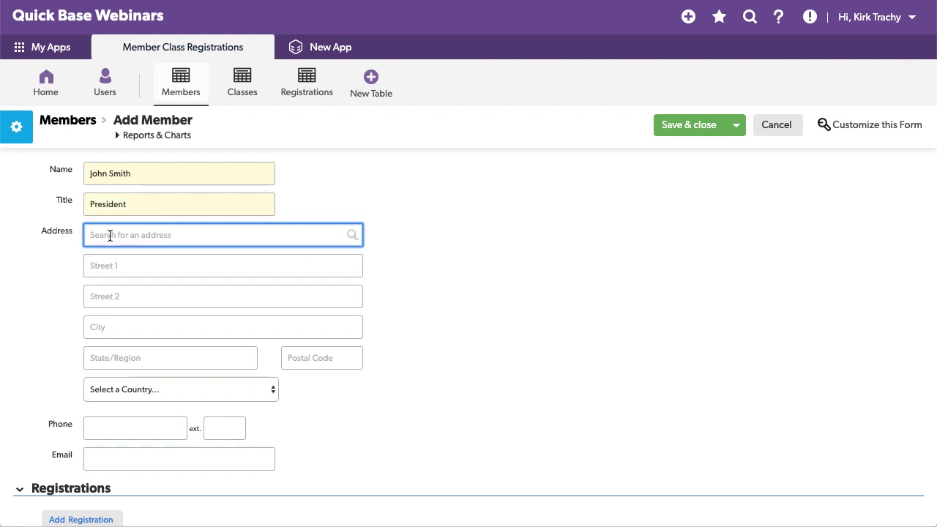
{"action": "type", "text": "Sanibel"}
{"action": "left_click", "coordinate": [170, 288]}
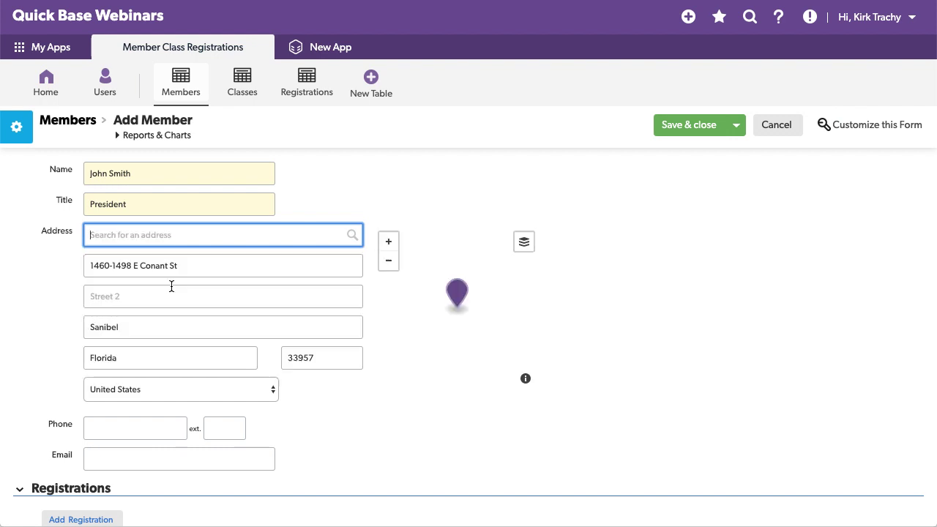
- Enter the member's phone number and e-mail address, and save the member record
{"action": "scroll", "coordinate": [637, 346], "scroll_direction": "down", "scroll_amount": 2}
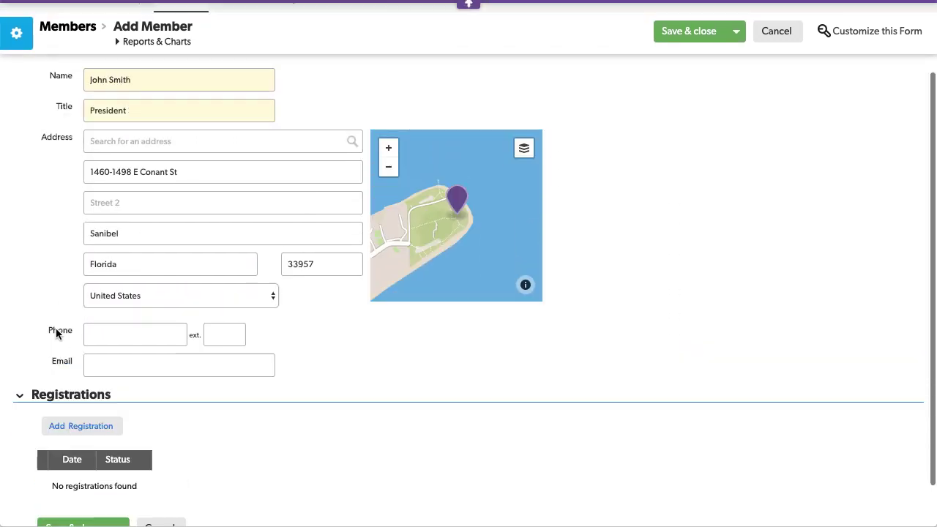
{"action": "left_click", "coordinate": [103, 335]}
{"action": "type", "text": "23"}
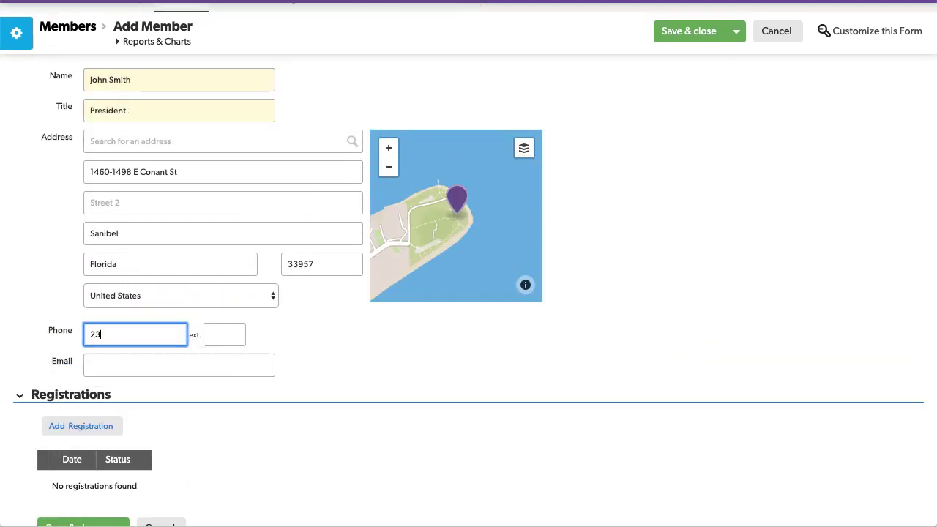
{"action": "type", "text": "95551212"}
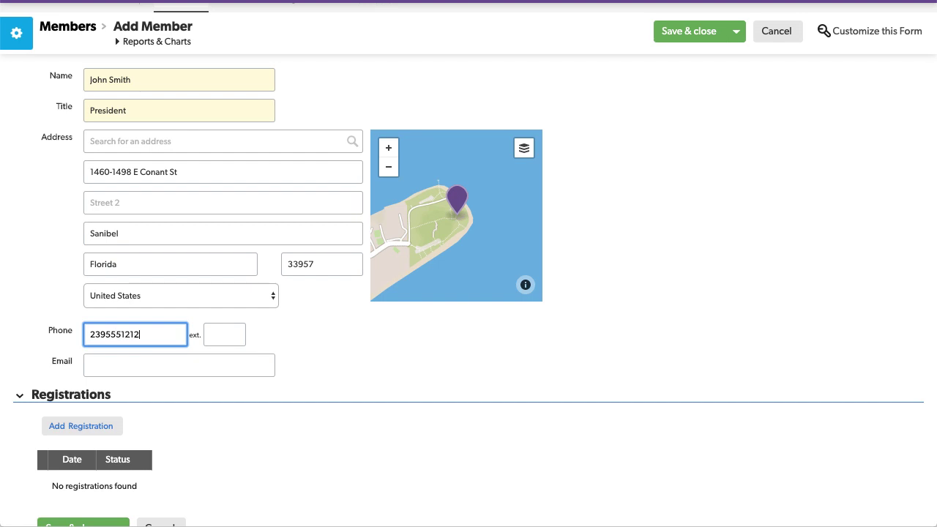
{"action": "left_click", "coordinate": [107, 365]}
{"action": "type", "text": "jsmith@"}
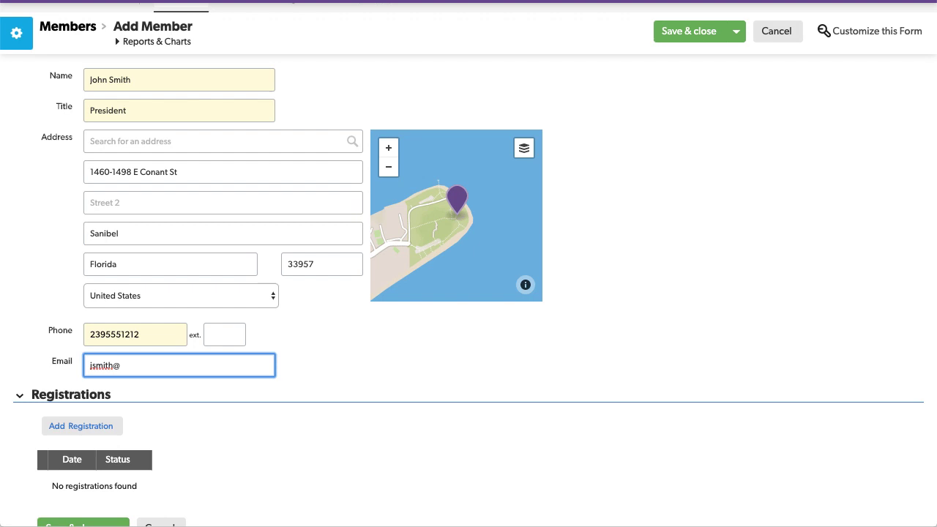
{"action": "type", "text": "example.com"}
{"action": "left_click", "coordinate": [690, 32]}
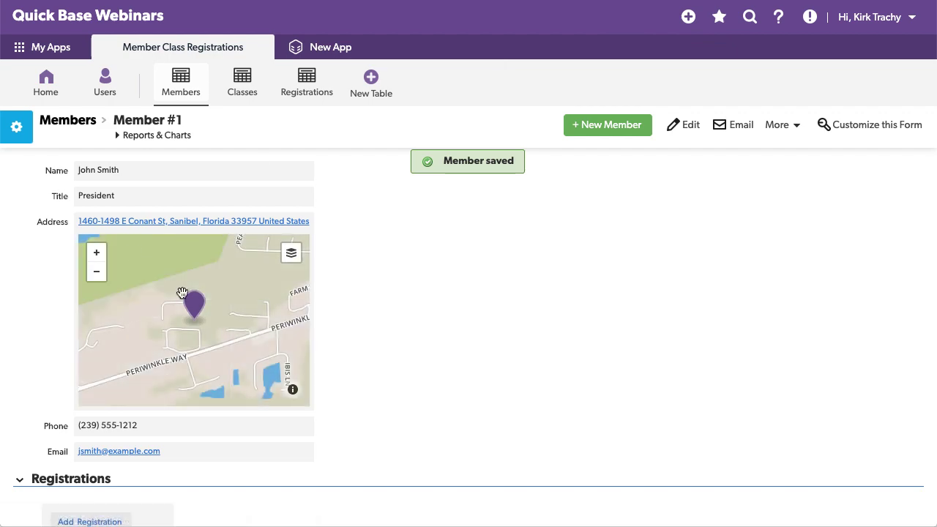
- Start a new record in the Classes table with the date 11-22-2019 and the class name Trout Fishing
{"action": "scroll", "coordinate": [199, 299], "scroll_direction": "down", "scroll_amount": 5}
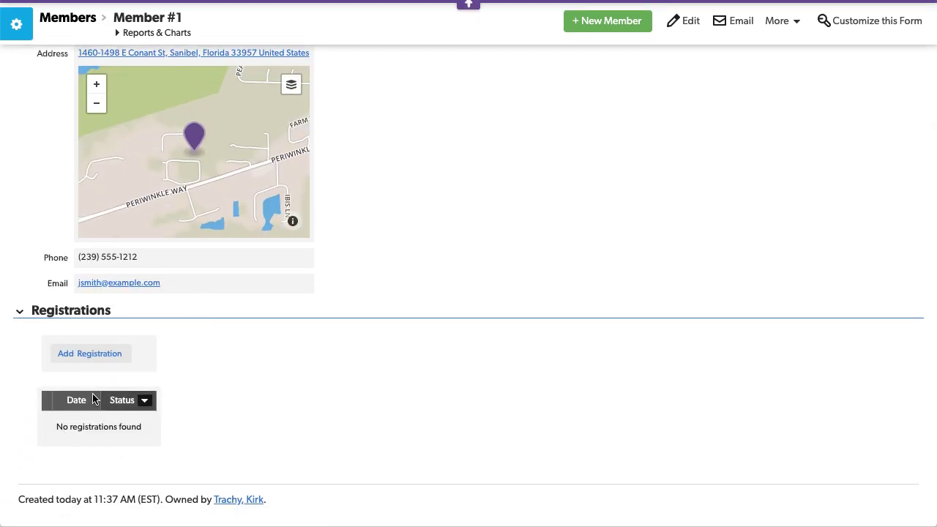
{"action": "scroll", "coordinate": [95, 387], "scroll_direction": "up", "scroll_amount": 5}
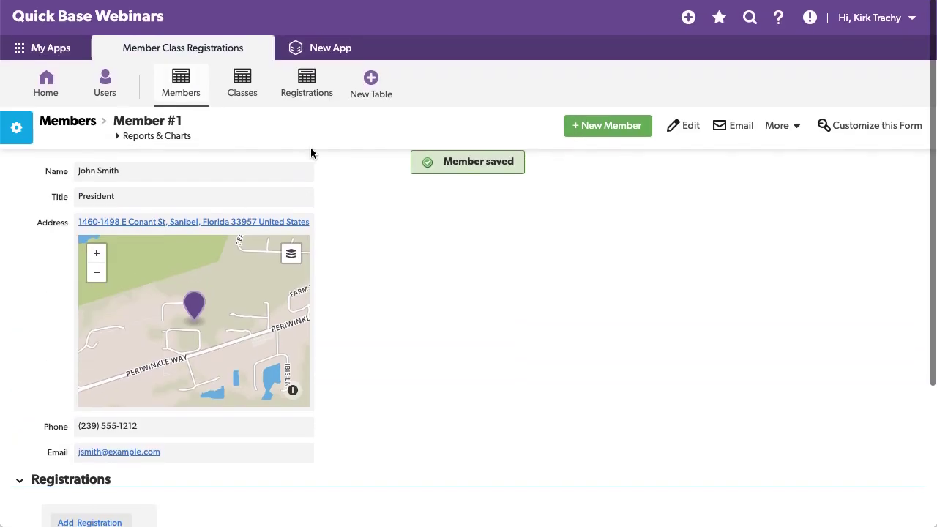
{"action": "left_click", "coordinate": [241, 87]}
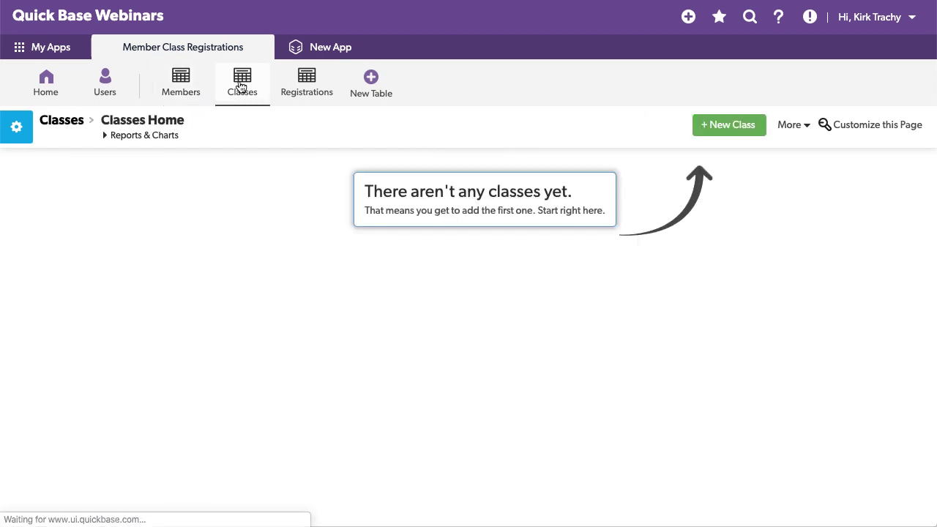
{"action": "left_click", "coordinate": [743, 129]}
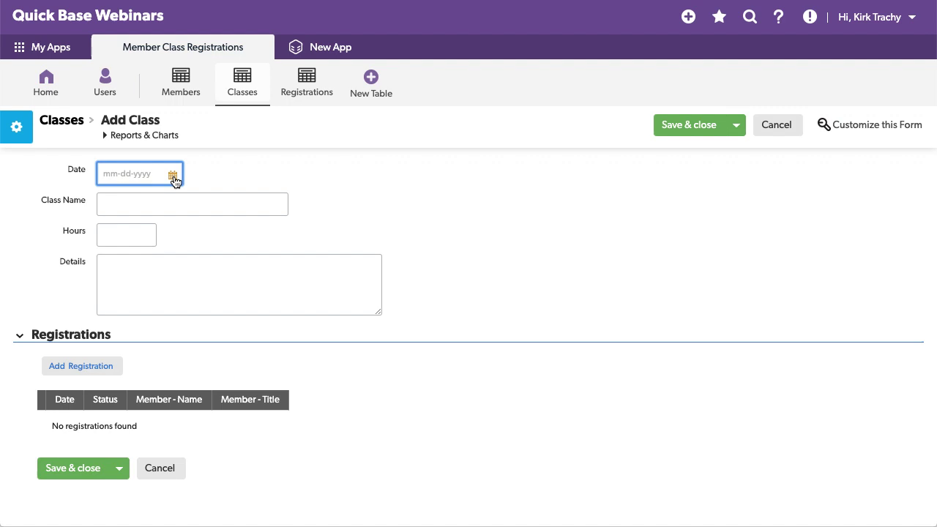
{"action": "left_click", "coordinate": [173, 175]}
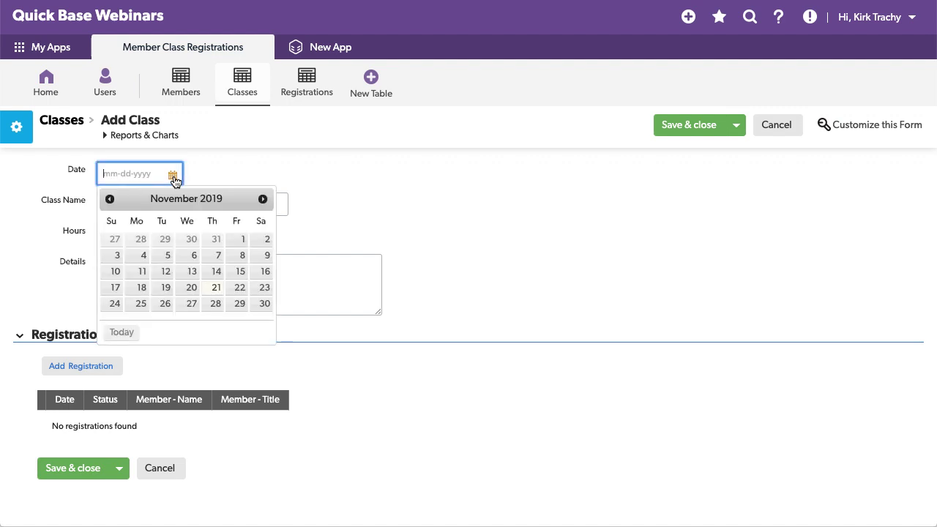
{"action": "left_click", "coordinate": [241, 288]}
{"action": "left_click", "coordinate": [110, 210]}
{"action": "type", "text": "Trout Fishing"}
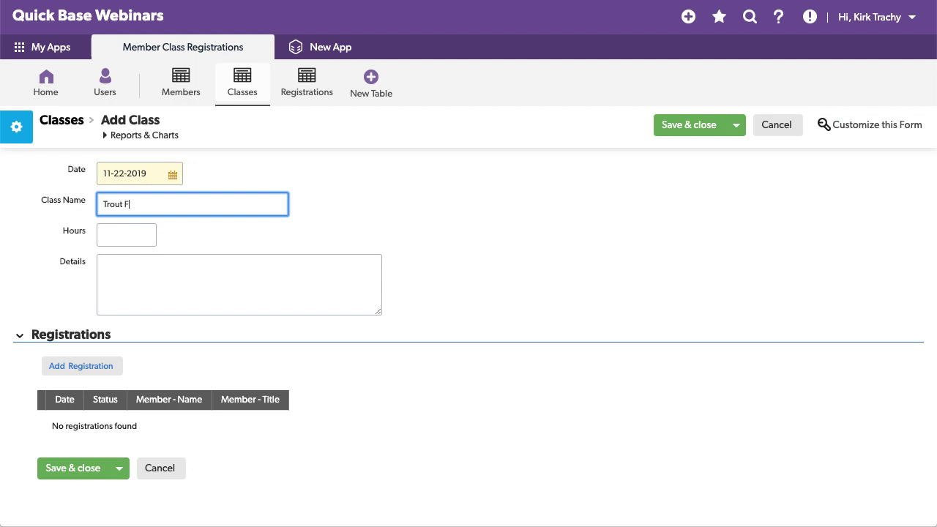
- Set the class's hours to 4 and details to Bass, and save the class record
{"action": "left_click", "coordinate": [121, 227]}
{"action": "type", "text": "4"}
{"action": "left_click", "coordinate": [443, 205]}
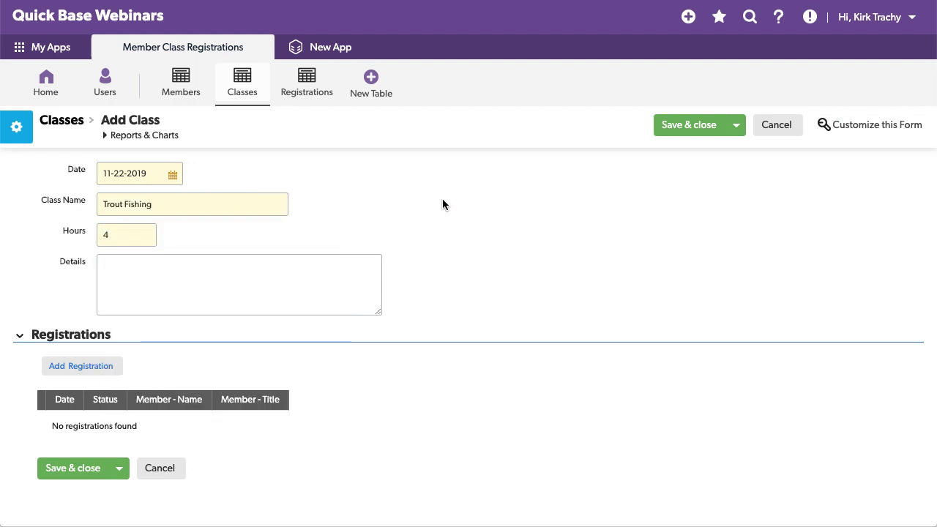
{"action": "left_click", "coordinate": [127, 269]}
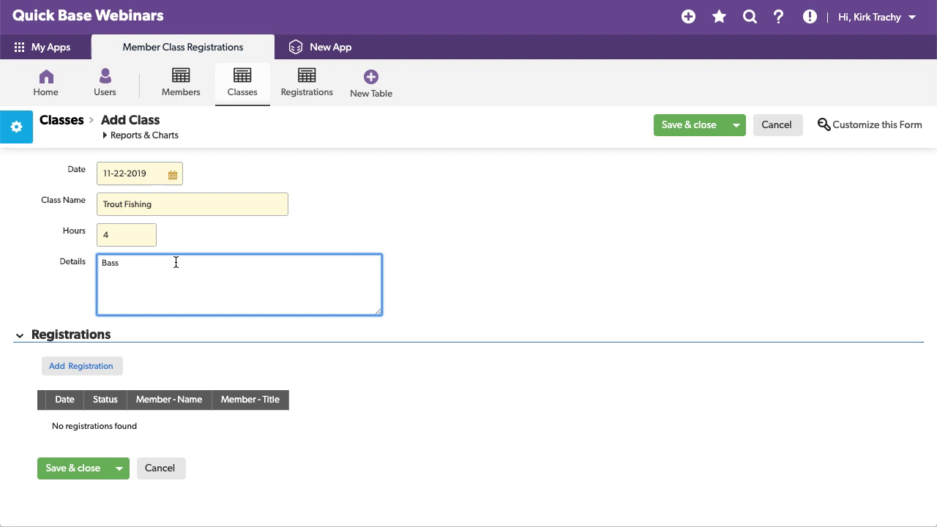
{"action": "left_click", "coordinate": [589, 282]}
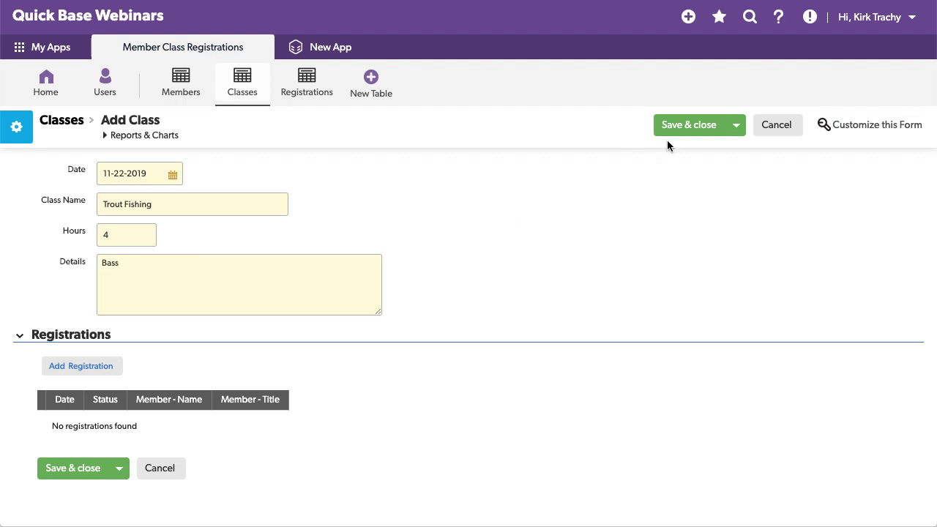
{"action": "left_click", "coordinate": [688, 126]}
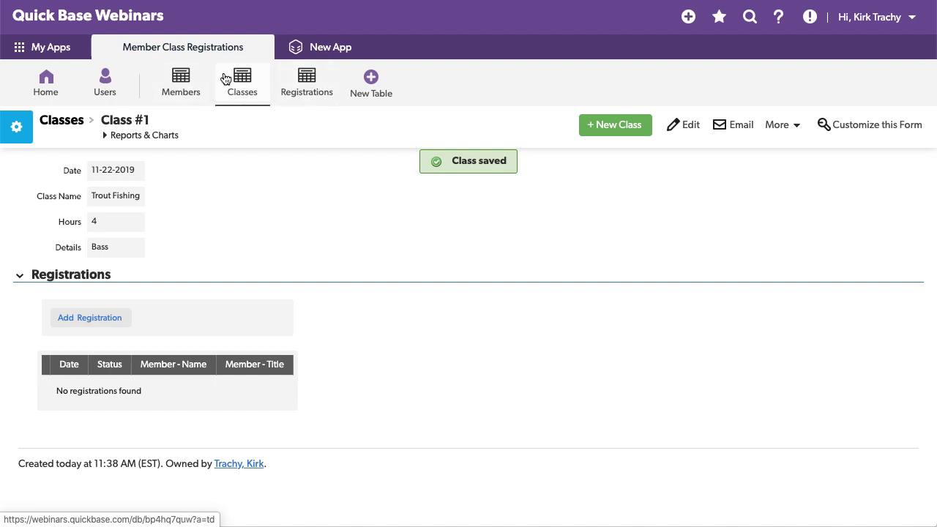
- Reorder the app's tables so Registrations sits between Members and Classes, and exit the app settings
{"action": "left_click", "coordinate": [50, 89]}
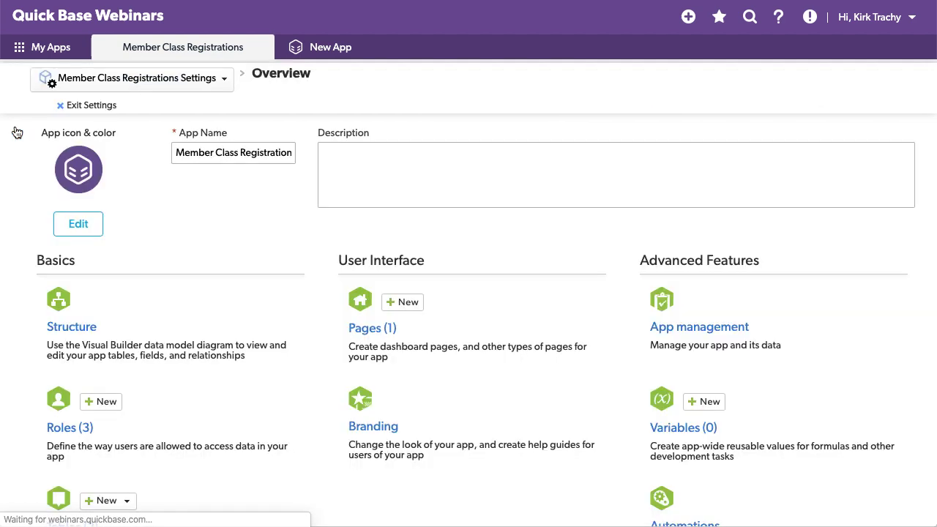
{"action": "scroll", "coordinate": [150, 264], "scroll_direction": "down", "scroll_amount": 3}
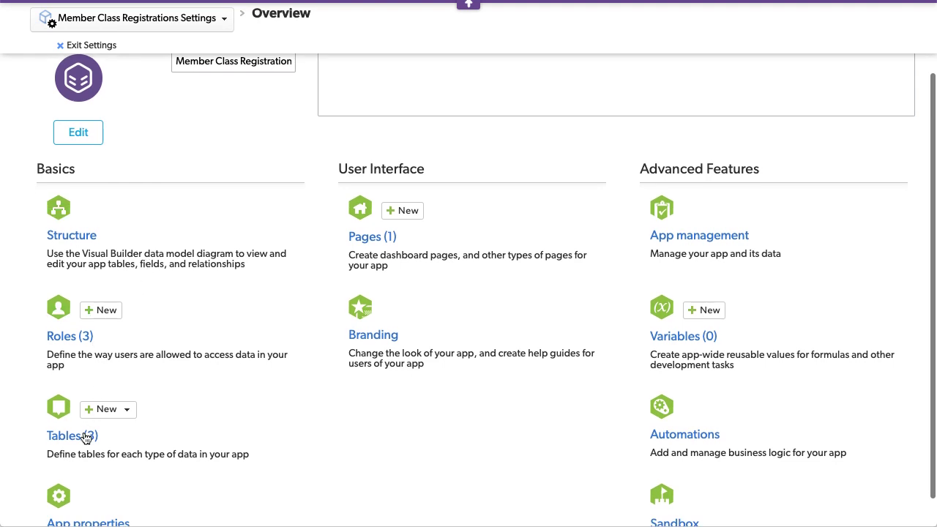
{"action": "left_click", "coordinate": [68, 442]}
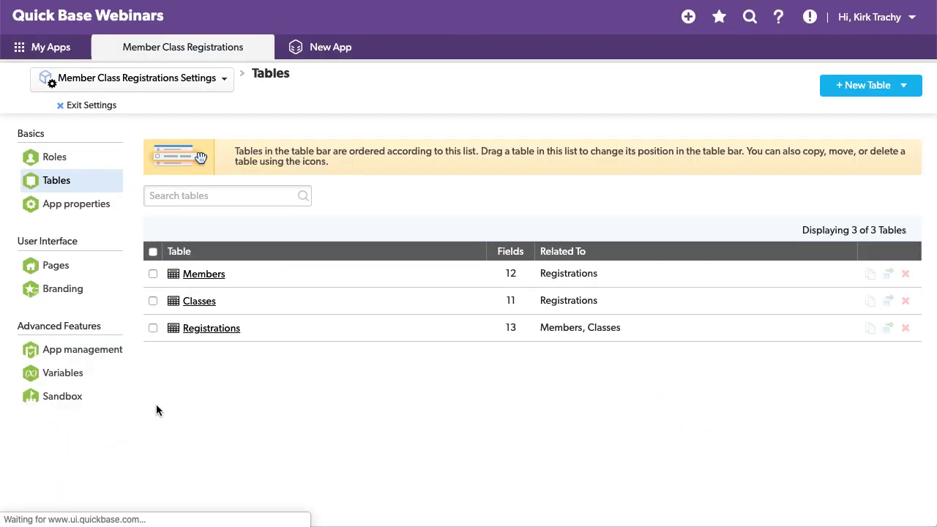
{"action": "left_click_drag", "start_coordinate": [285, 332], "coordinate": [288, 300]}
{"action": "left_click_drag", "start_coordinate": [198, 276], "coordinate": [199, 279]}
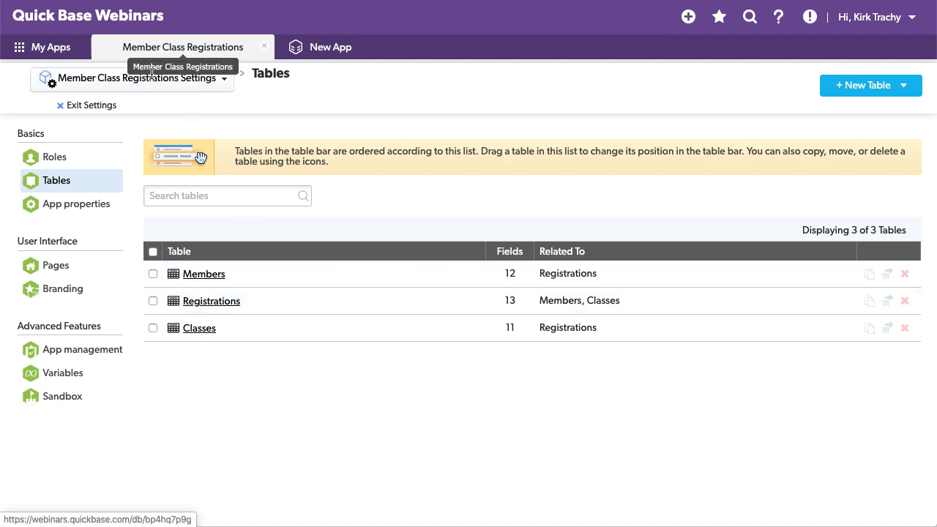
{"action": "left_click", "coordinate": [92, 105]}
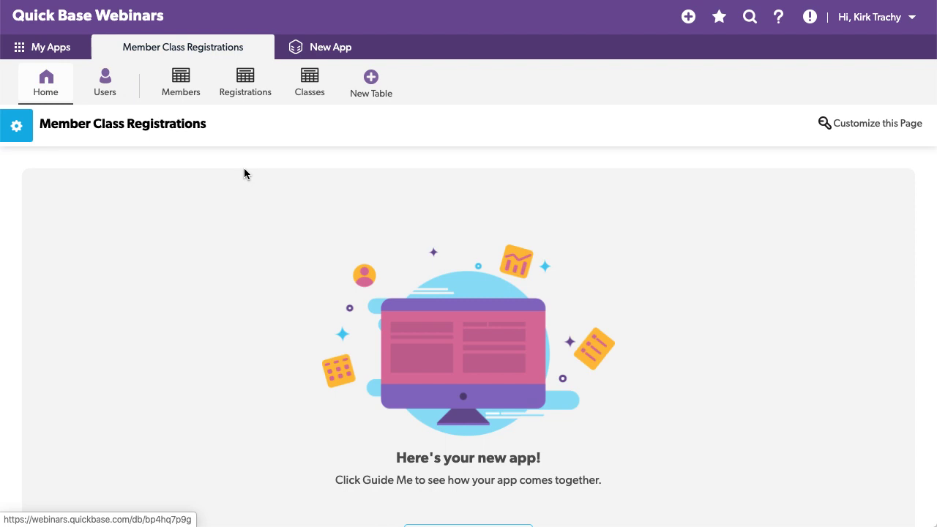
- View the saved member's record and start adding a registration from its Registrations section
{"action": "left_click", "coordinate": [184, 89]}
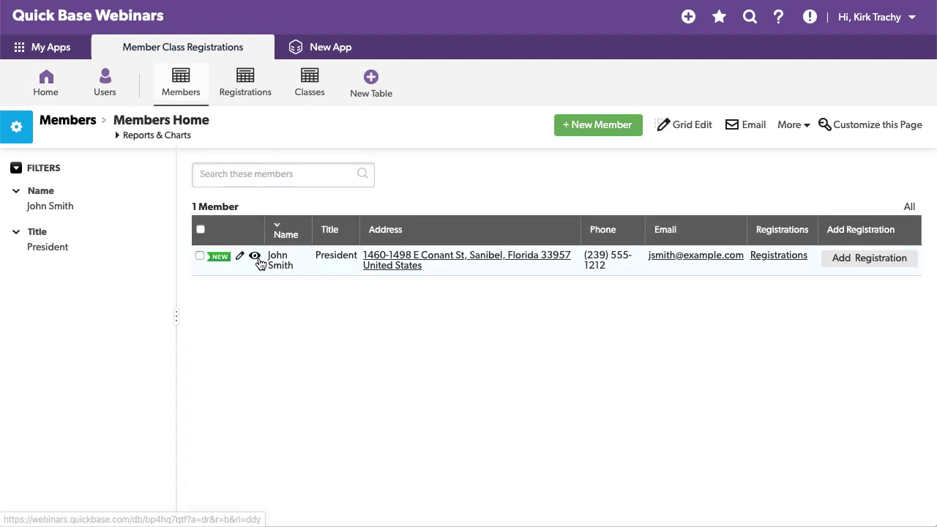
{"action": "left_click", "coordinate": [256, 257]}
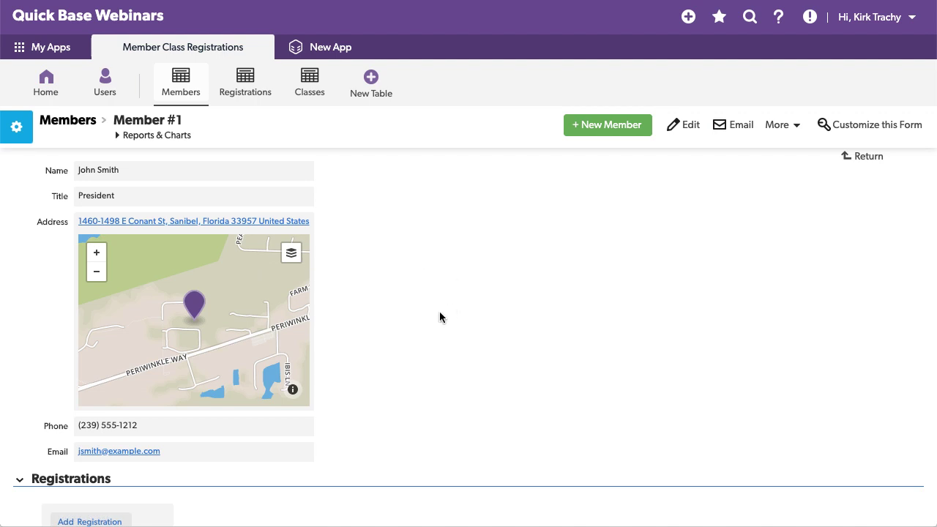
{"action": "scroll", "coordinate": [439, 317], "scroll_direction": "down", "scroll_amount": 3}
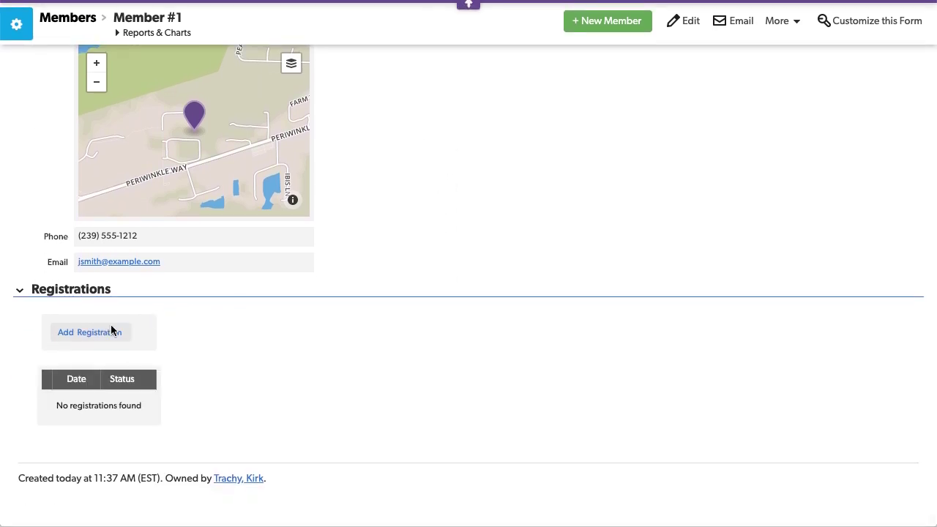
{"action": "left_click", "coordinate": [111, 332]}
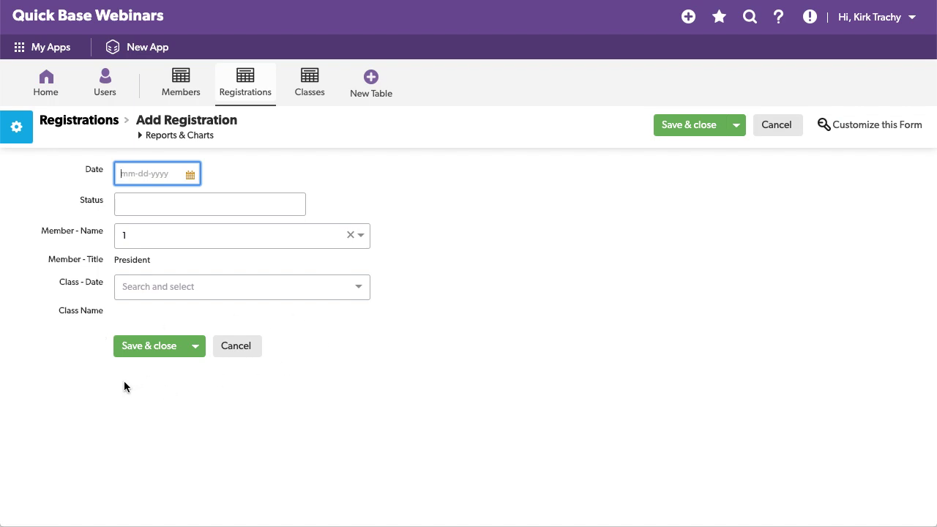
- Set the new registration's date to 11-21-2019 and its status to Registered
{"action": "left_click", "coordinate": [61, 232]}
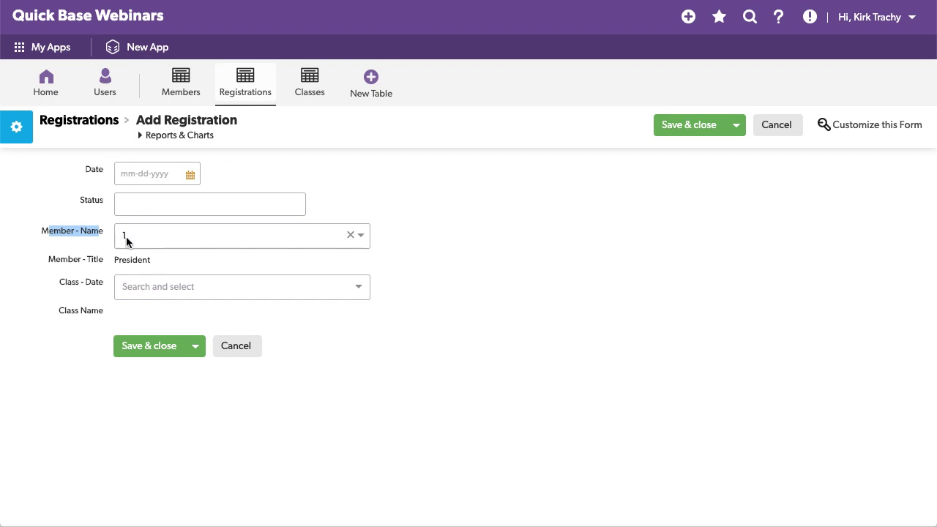
{"action": "left_click", "coordinate": [192, 176]}
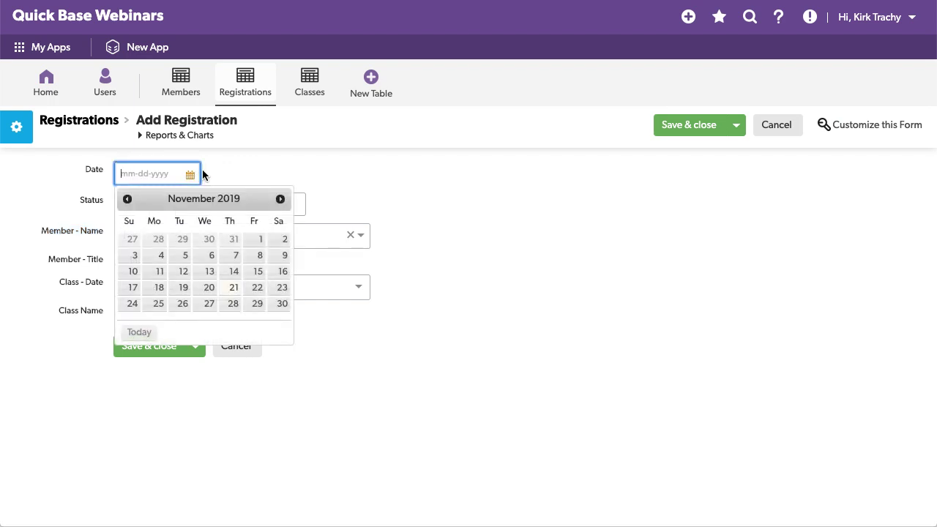
{"action": "left_click", "coordinate": [231, 288]}
{"action": "left_click", "coordinate": [131, 199]}
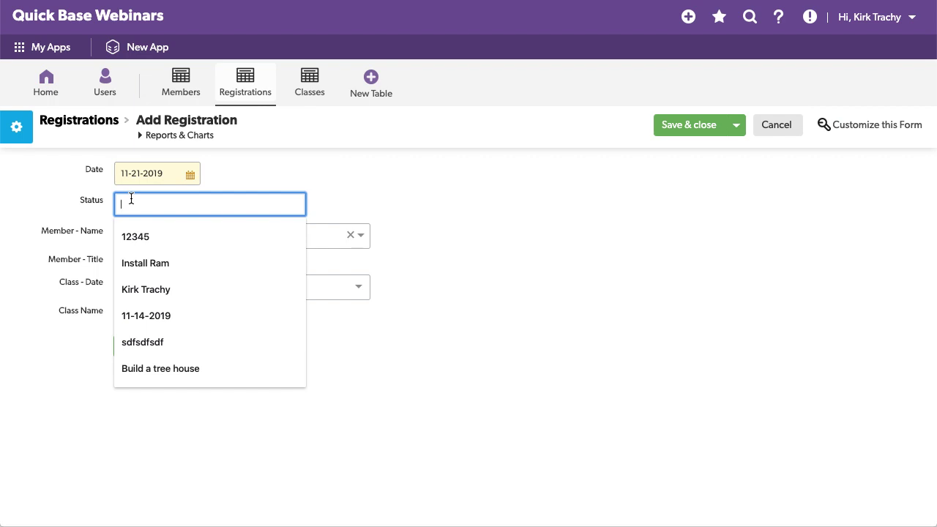
{"action": "type", "text": "Registered"}
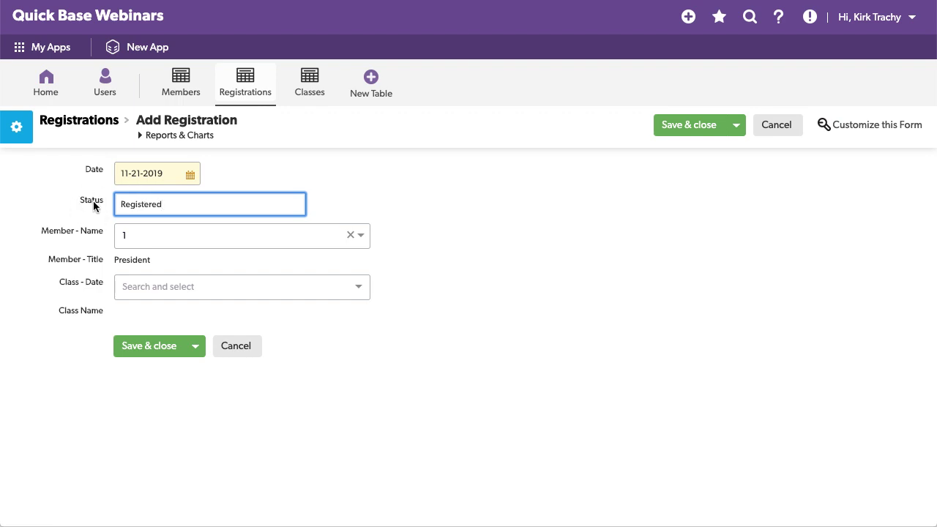
{"action": "left_click", "coordinate": [454, 281]}
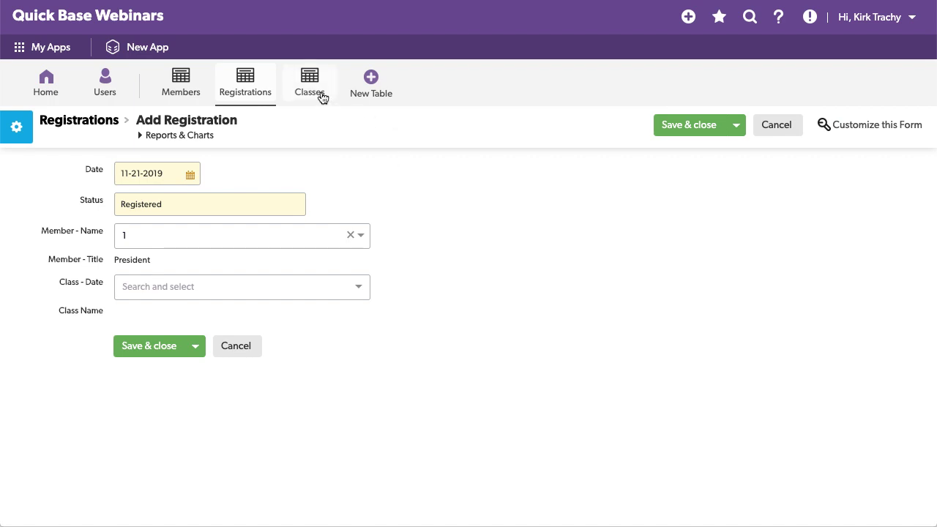
- Relate the registration to the Trout Fishing class dated 11-22-2019 and save the registration
{"action": "left_click", "coordinate": [260, 287]}
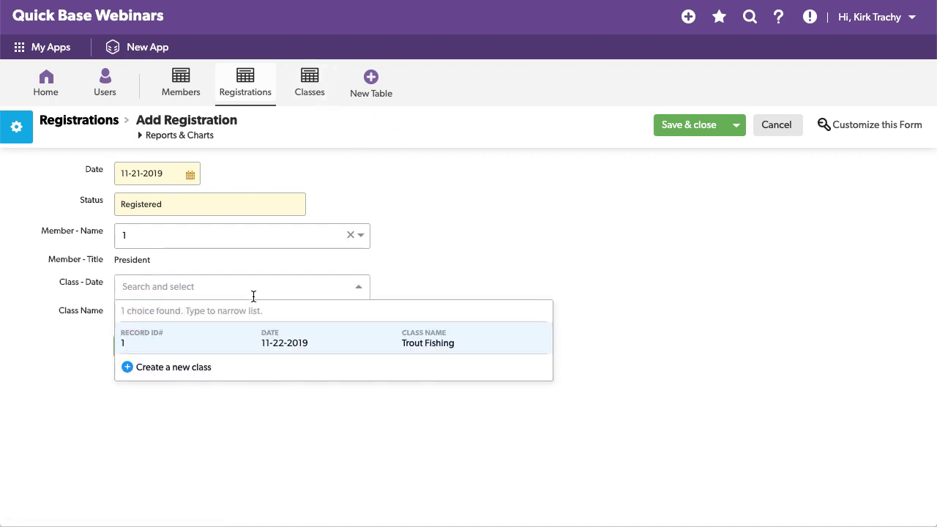
{"action": "left_click", "coordinate": [298, 336]}
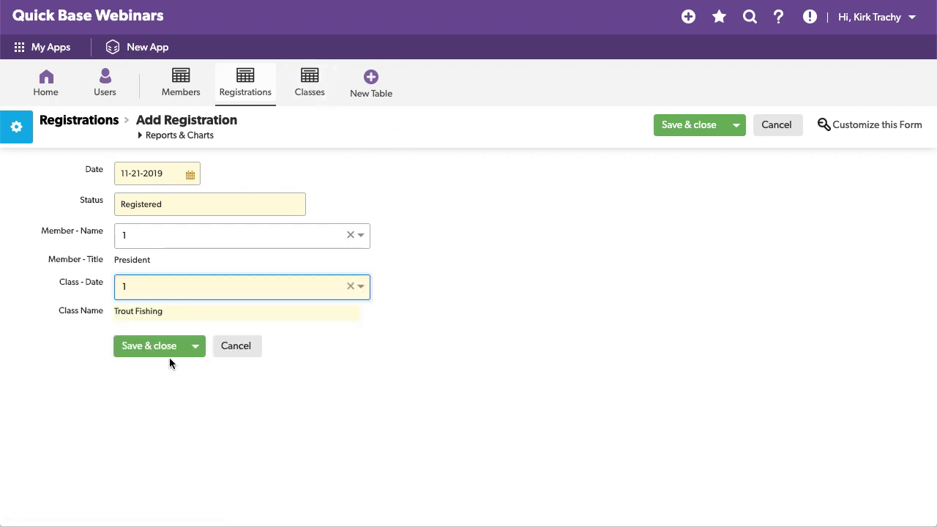
{"action": "left_click", "coordinate": [140, 353]}
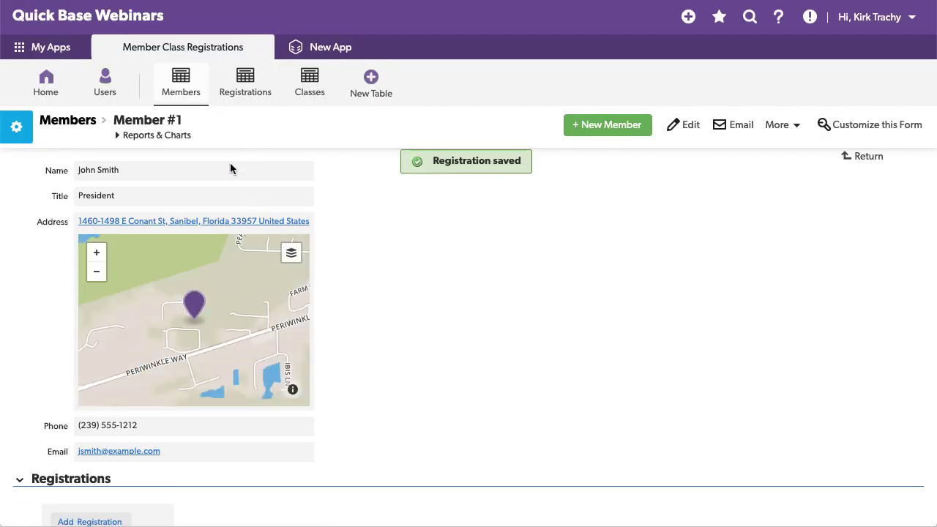
- Review the saved registration on the member's record and in the Registrations table
{"action": "scroll", "coordinate": [205, 203], "scroll_direction": "down", "scroll_amount": 3}
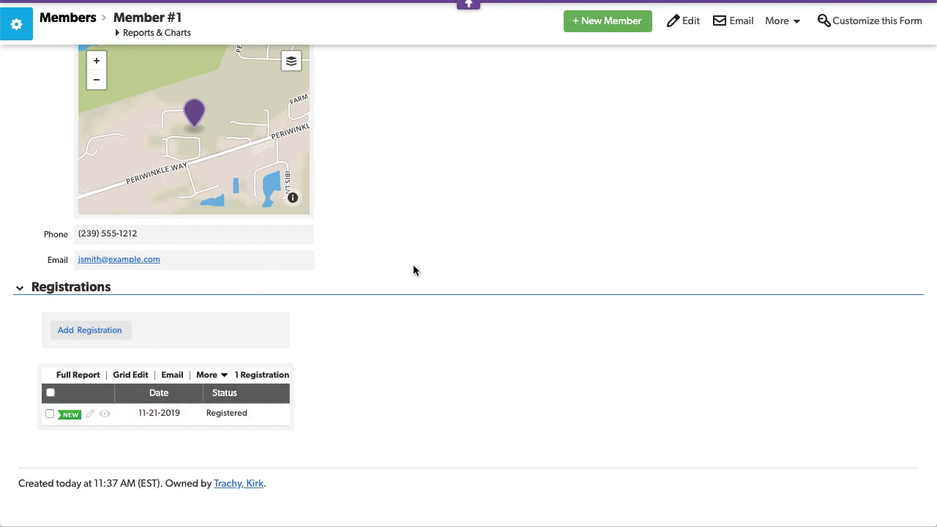
{"action": "scroll", "coordinate": [413, 271], "scroll_direction": "up", "scroll_amount": 5}
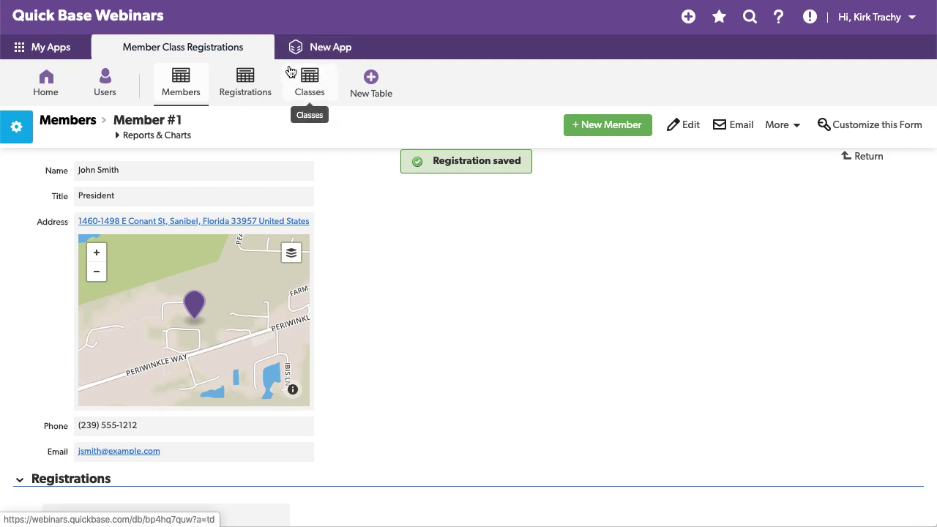
{"action": "left_click", "coordinate": [248, 82]}
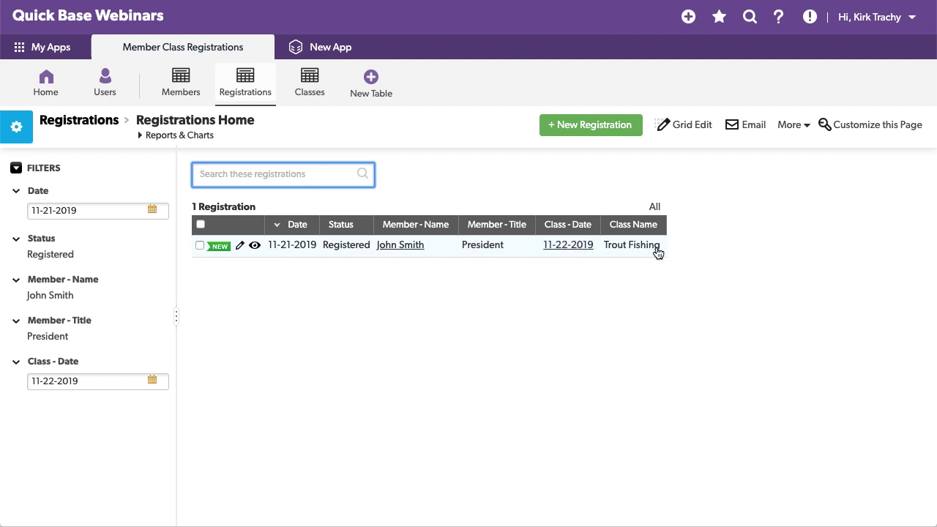
- Open the form element properties of the embedded Registrations report on the member's record, keeping Embedded for Members as its report
{"action": "left_click", "coordinate": [183, 83]}
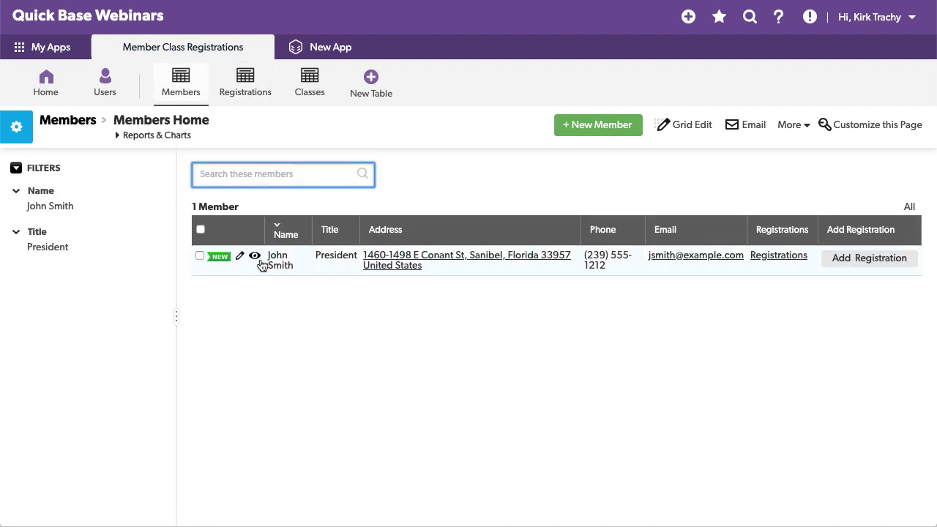
{"action": "left_click", "coordinate": [256, 258]}
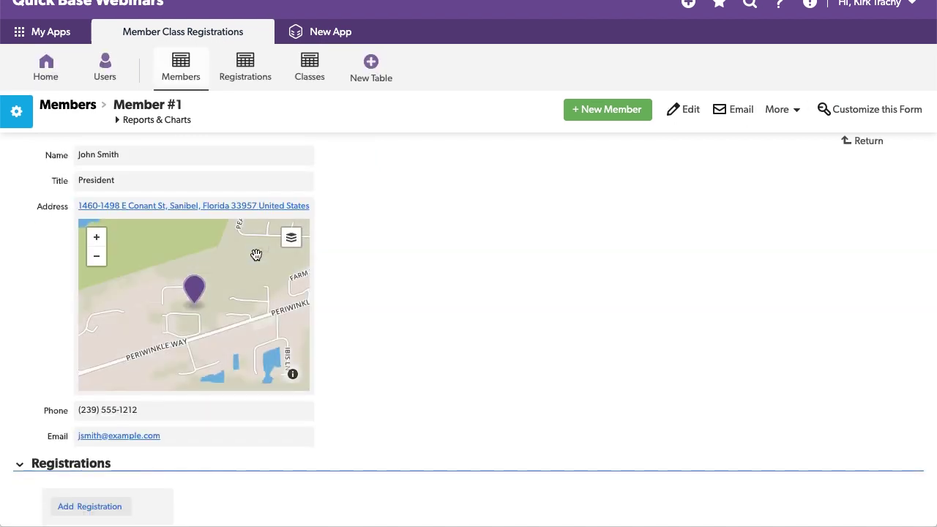
{"action": "scroll", "coordinate": [255, 262], "scroll_direction": "down", "scroll_amount": 3}
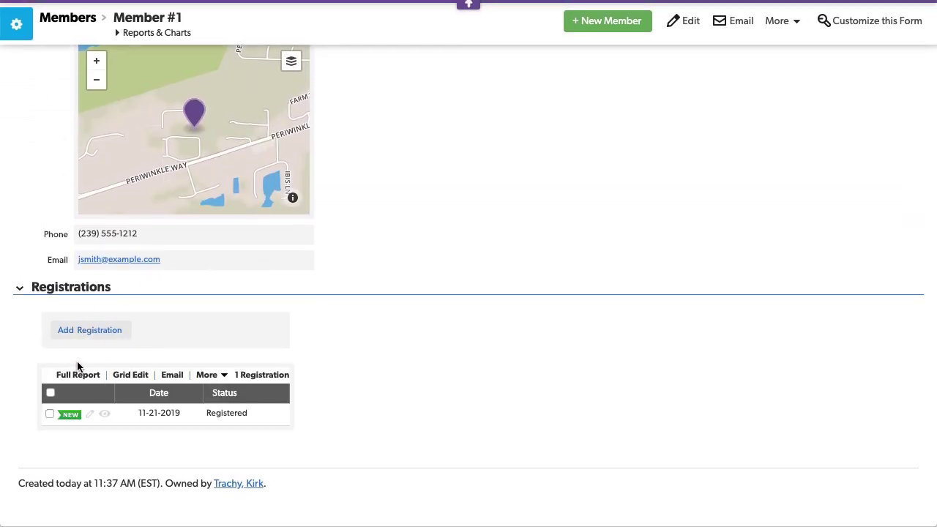
{"action": "right_click", "coordinate": [67, 365]}
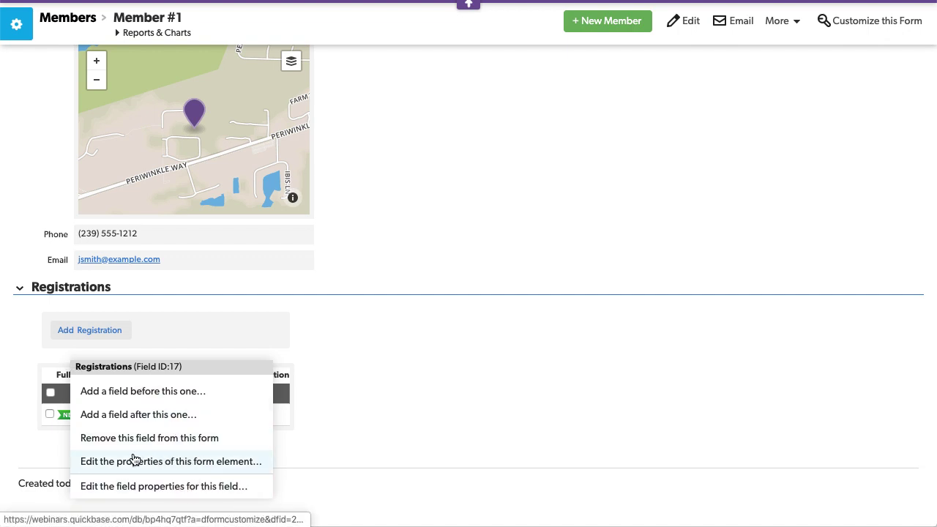
{"action": "left_click", "coordinate": [204, 466]}
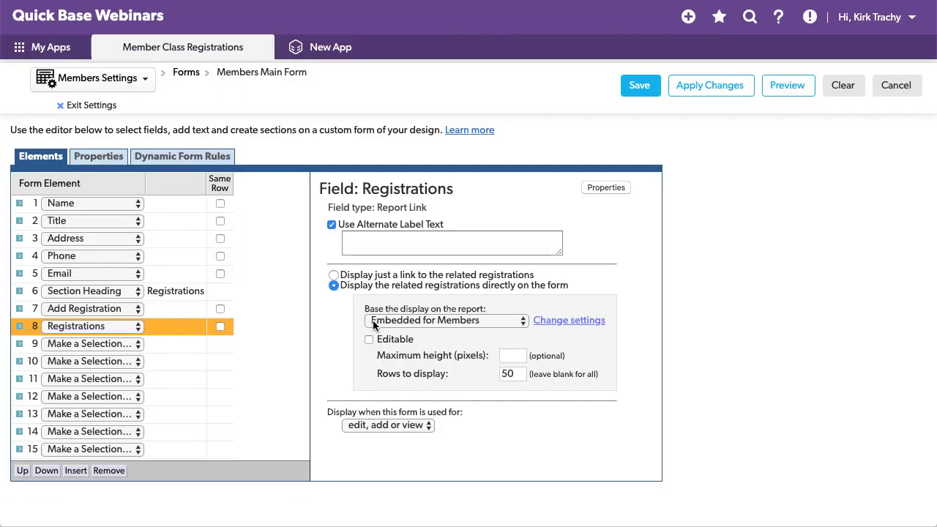
{"action": "left_click", "coordinate": [372, 320]}
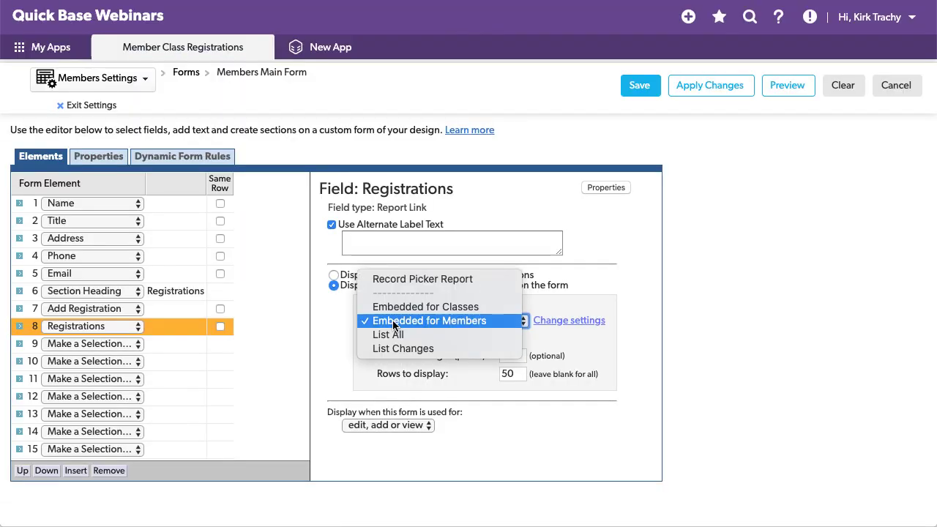
{"action": "left_click", "coordinate": [393, 320]}
{"action": "left_click_drag", "start_coordinate": [377, 207], "coordinate": [429, 210]}
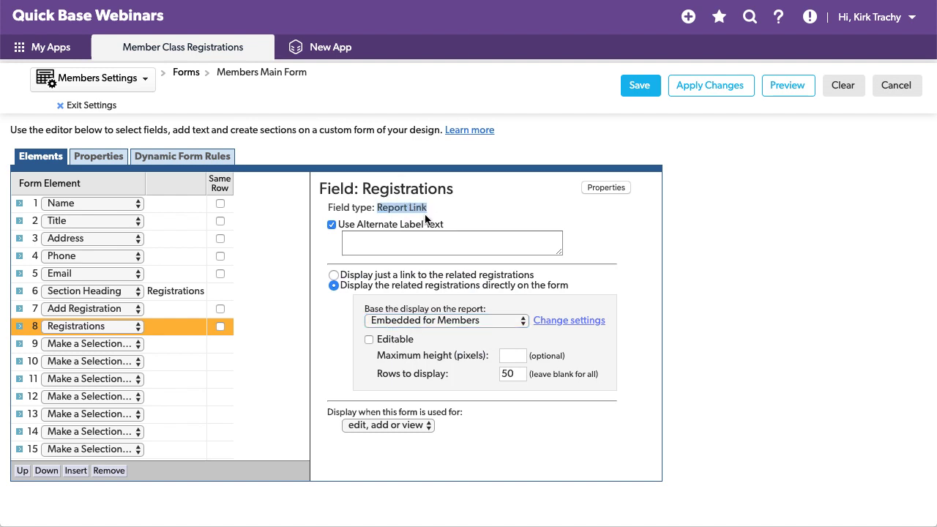
- Add the Class - Date and Class Name columns after Status in the Embedded for Members report, and save the report and form
{"action": "left_click", "coordinate": [564, 319]}
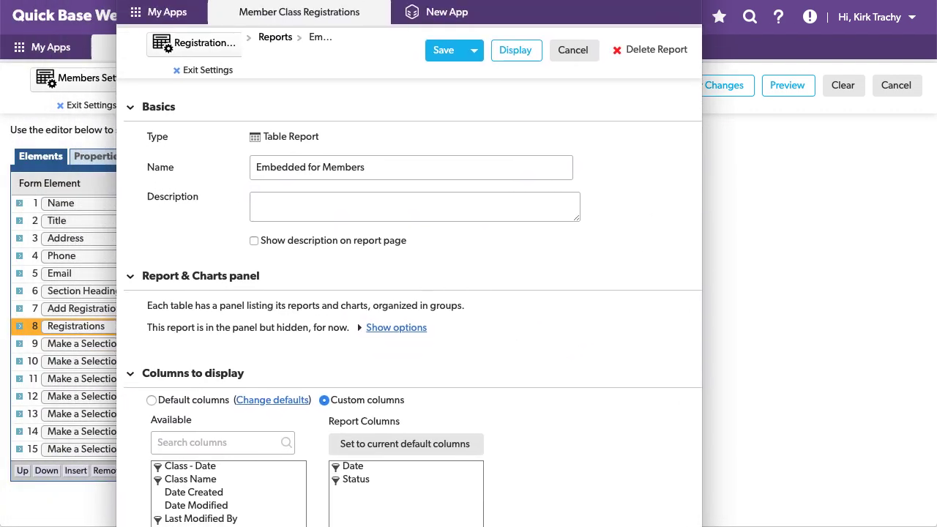
{"action": "scroll", "coordinate": [412, 297], "scroll_direction": "down", "scroll_amount": 3}
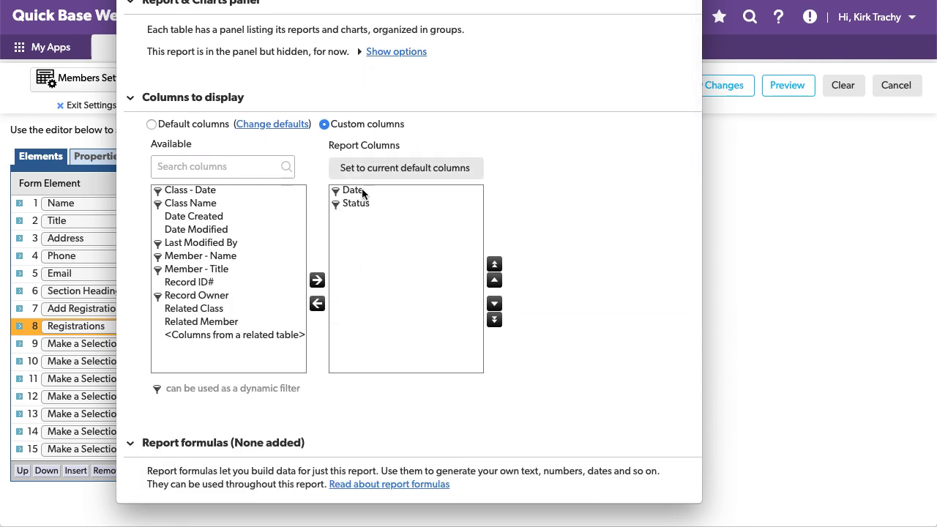
{"action": "double_click", "coordinate": [185, 205]}
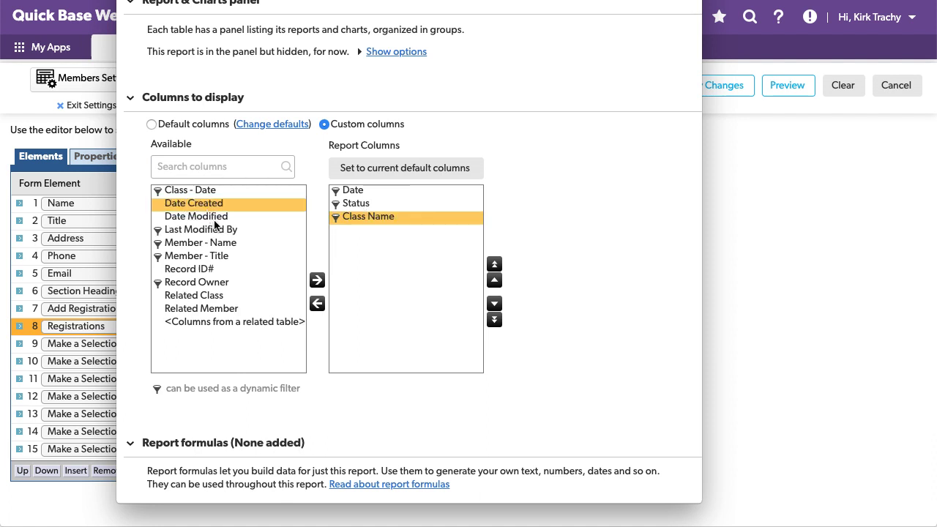
{"action": "double_click", "coordinate": [202, 192]}
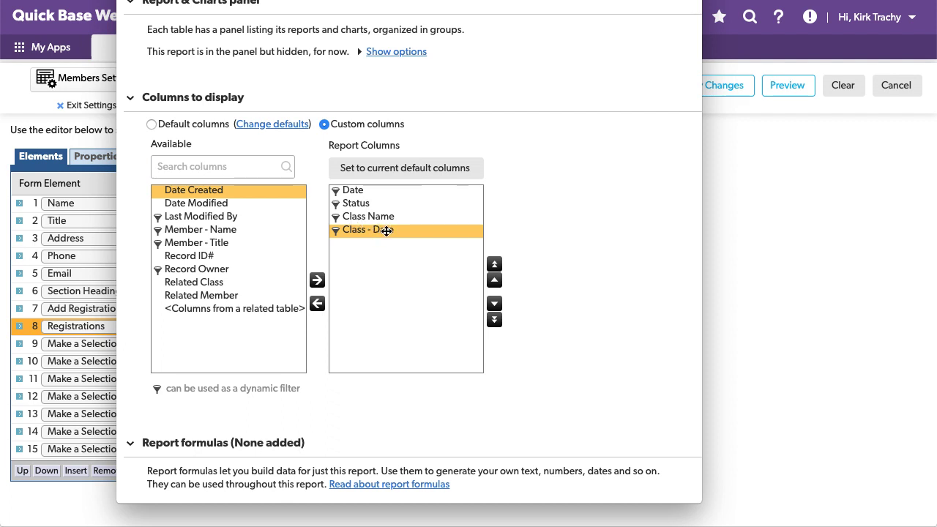
{"action": "mouse_move", "coordinate": [386, 231]}
{"action": "left_mouse_down"}
{"action": "mouse_move", "coordinate": [381, 216]}
{"action": "mouse_move", "coordinate": [392, 216]}
{"action": "left_mouse_up"}
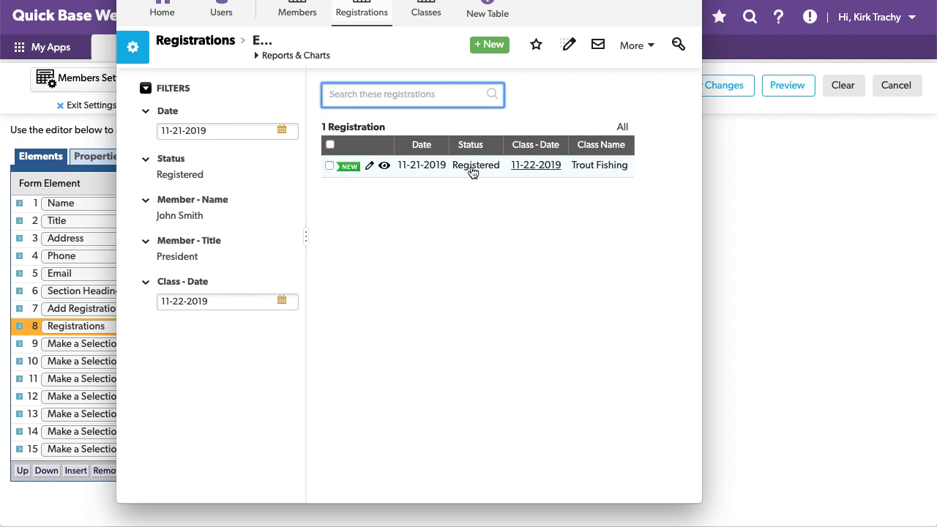
{"action": "key", "text": "Escape"}
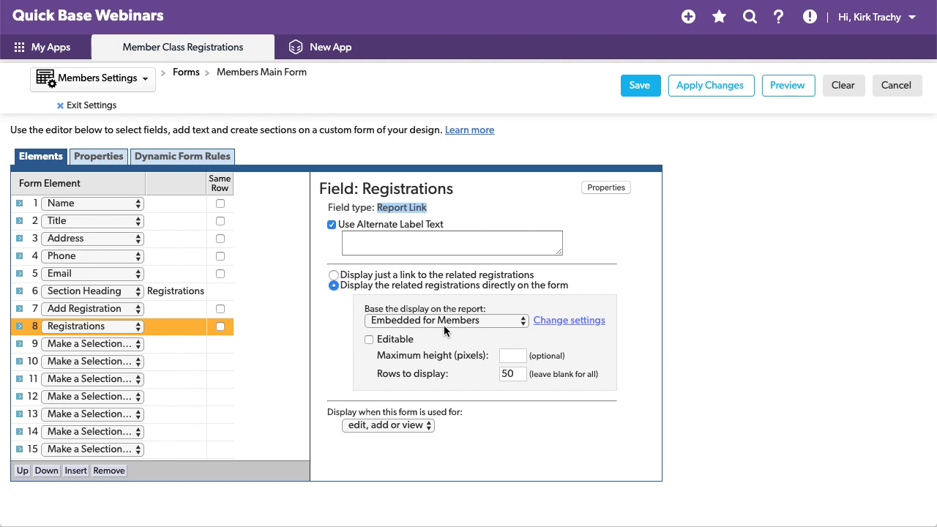
{"action": "left_click", "coordinate": [639, 86]}
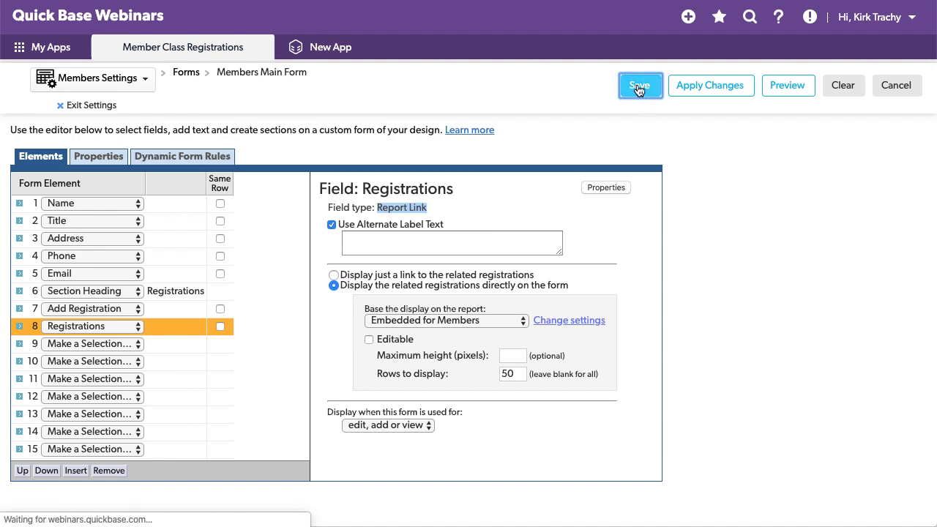
{"action": "scroll", "coordinate": [464, 345], "scroll_direction": "down", "scroll_amount": 5}
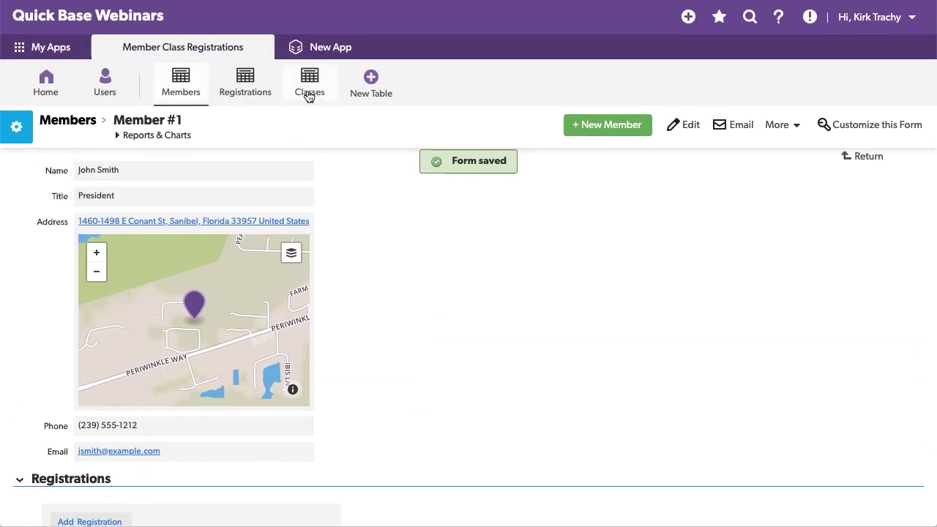
- Open the Trout Fishing class record, review the Embedded for Classes report's columns, and leave the form settings without saving
{"action": "left_click", "coordinate": [310, 93]}
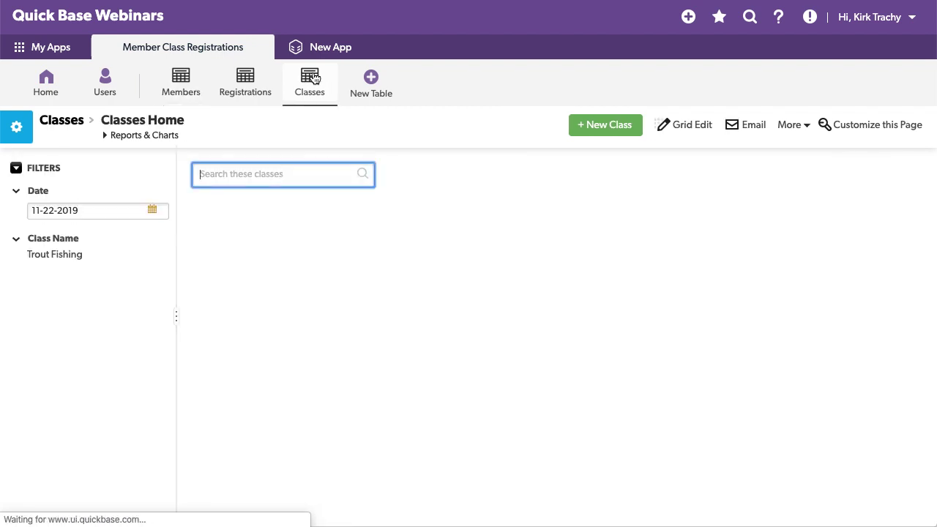
{"action": "left_click", "coordinate": [255, 247]}
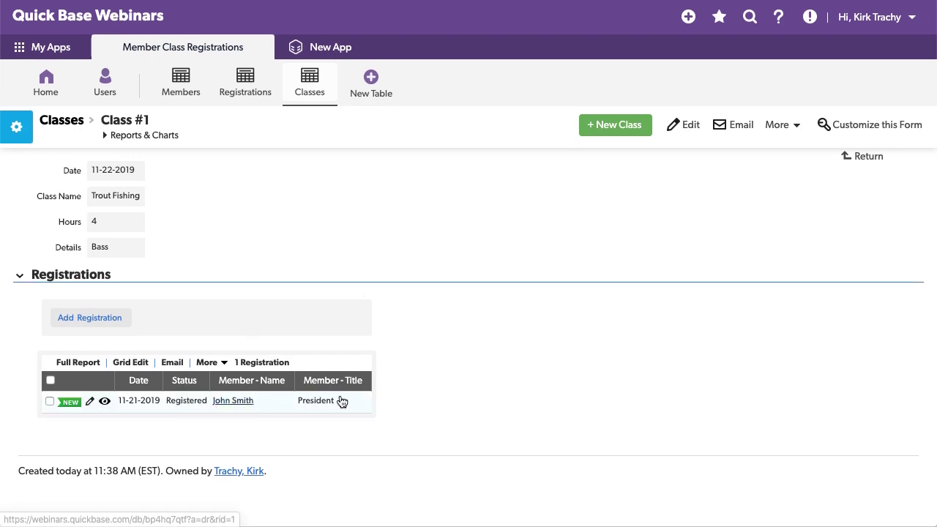
{"action": "right_click", "coordinate": [72, 346]}
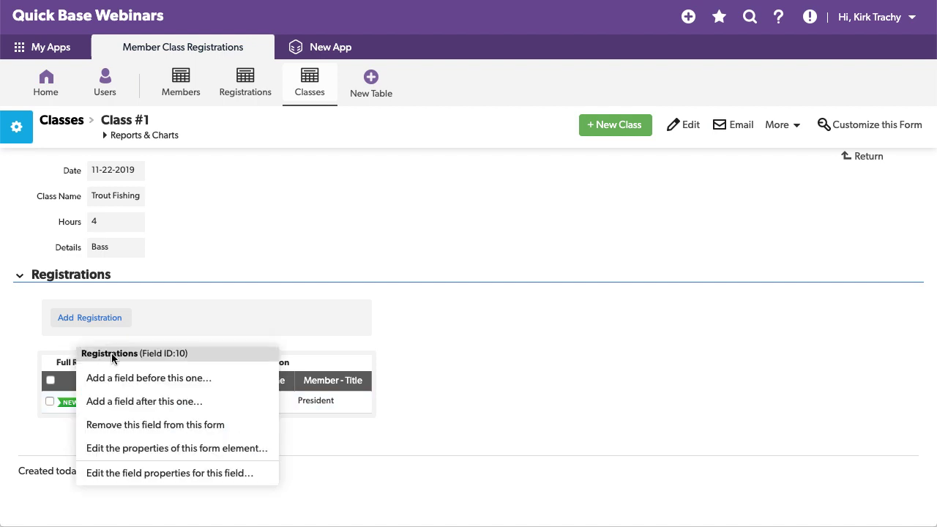
{"action": "left_click", "coordinate": [204, 455]}
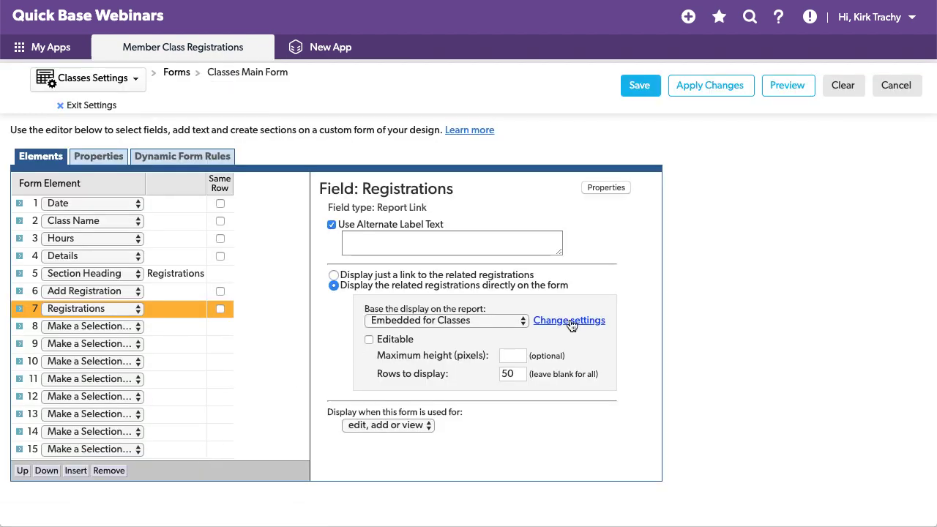
{"action": "left_click", "coordinate": [577, 320]}
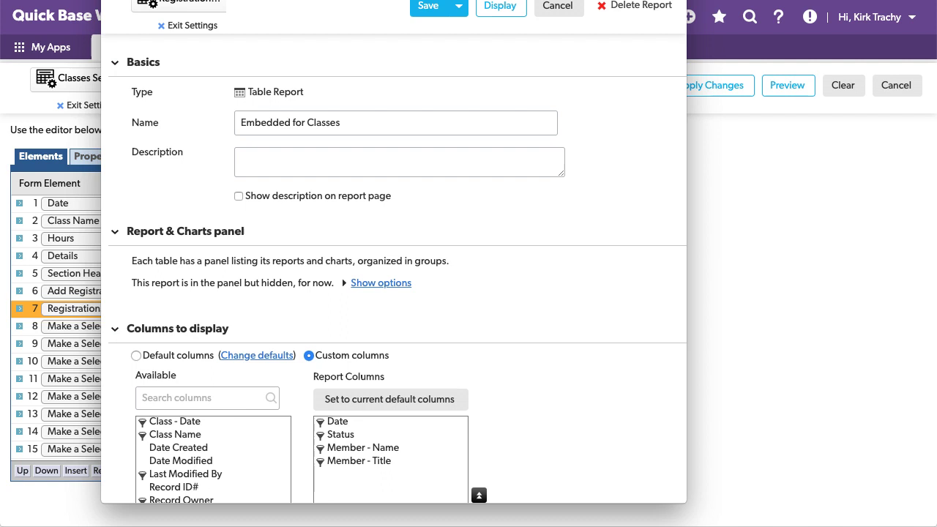
{"action": "scroll", "coordinate": [306, 260], "scroll_direction": "down", "scroll_amount": 3}
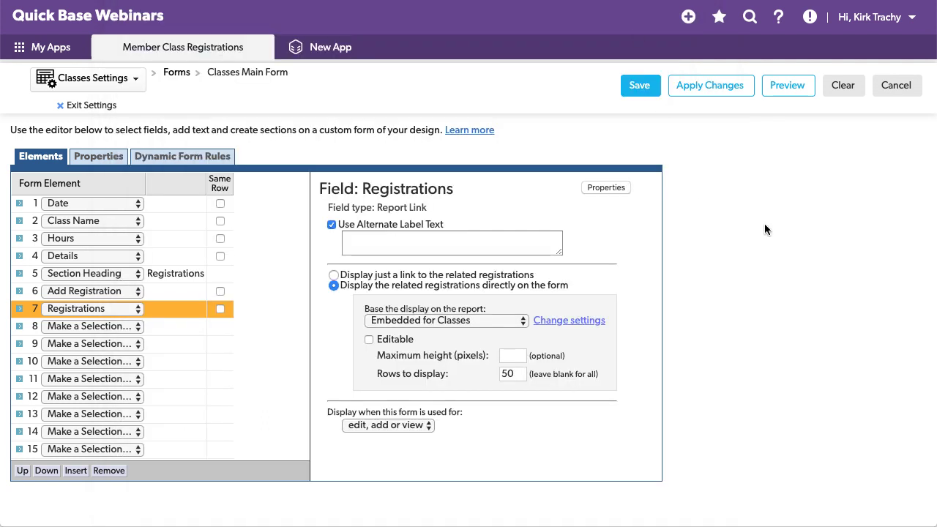
{"action": "left_click", "coordinate": [898, 85]}
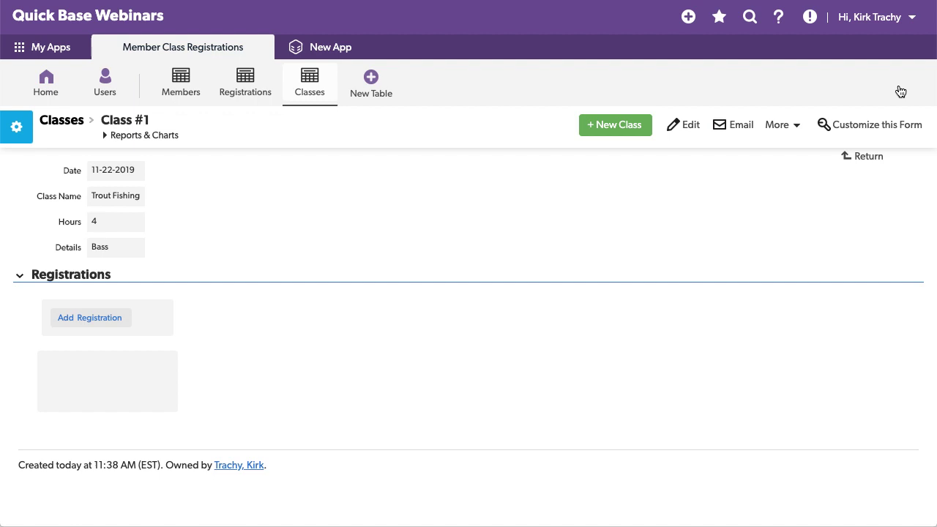
- Start a new class record dated 11-28-2019 with the class name Cooking a Turkey
{"action": "left_click", "coordinate": [607, 128]}
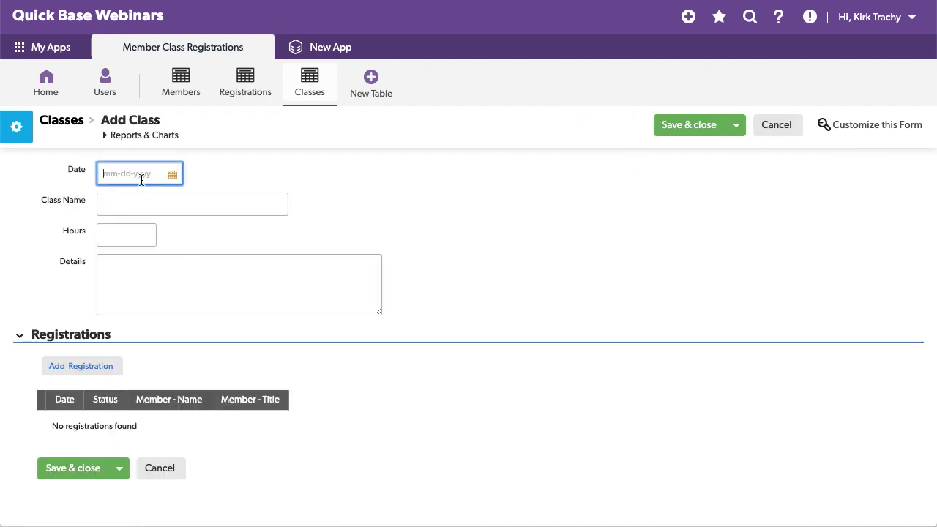
{"action": "left_click", "coordinate": [172, 178]}
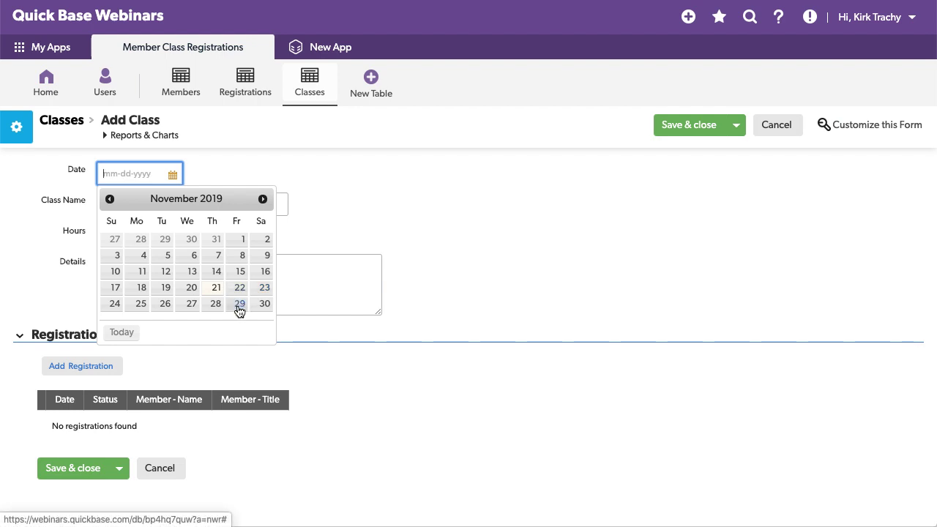
{"action": "left_click", "coordinate": [214, 304]}
{"action": "left_click", "coordinate": [114, 203]}
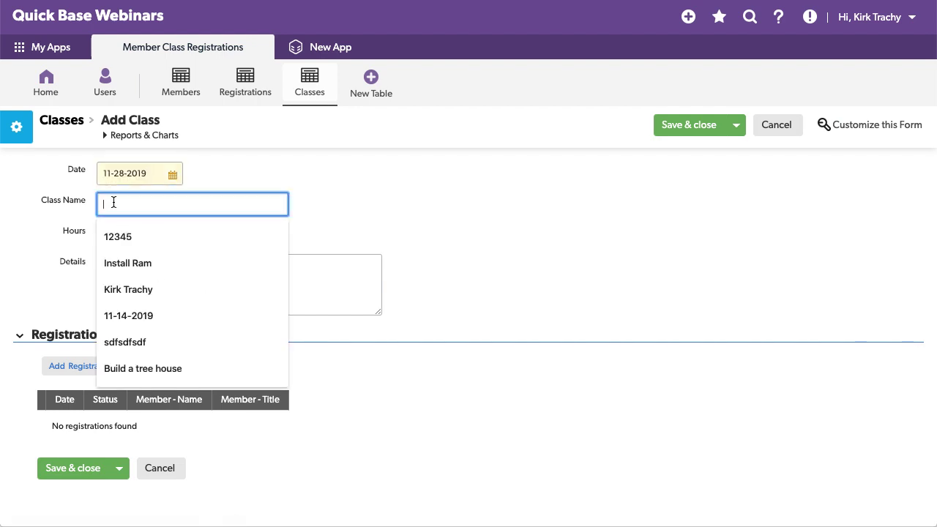
{"action": "type", "text": "Cooking a Turkey"}
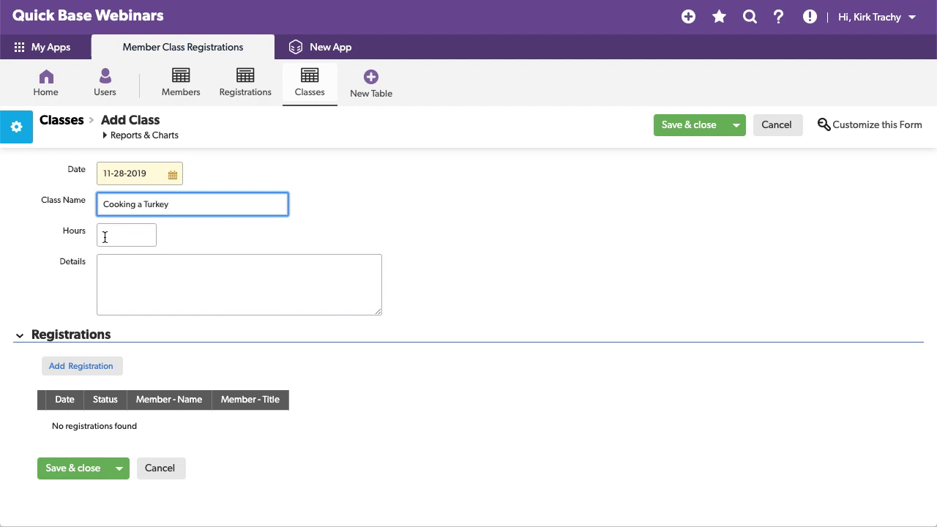
- Set the new class's hours to 4 and its details to "All about doing it in a bag."
{"action": "left_click", "coordinate": [112, 237]}
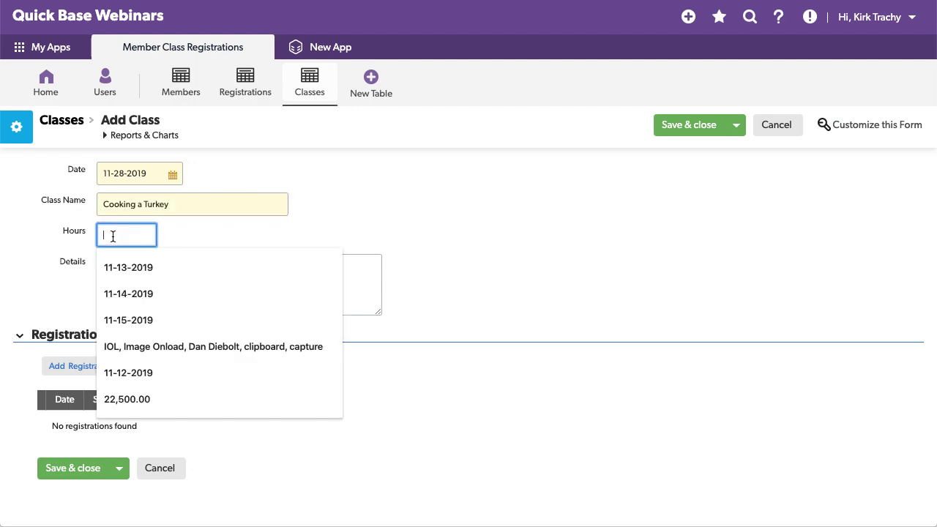
{"action": "type", "text": "4"}
{"action": "left_click", "coordinate": [313, 231]}
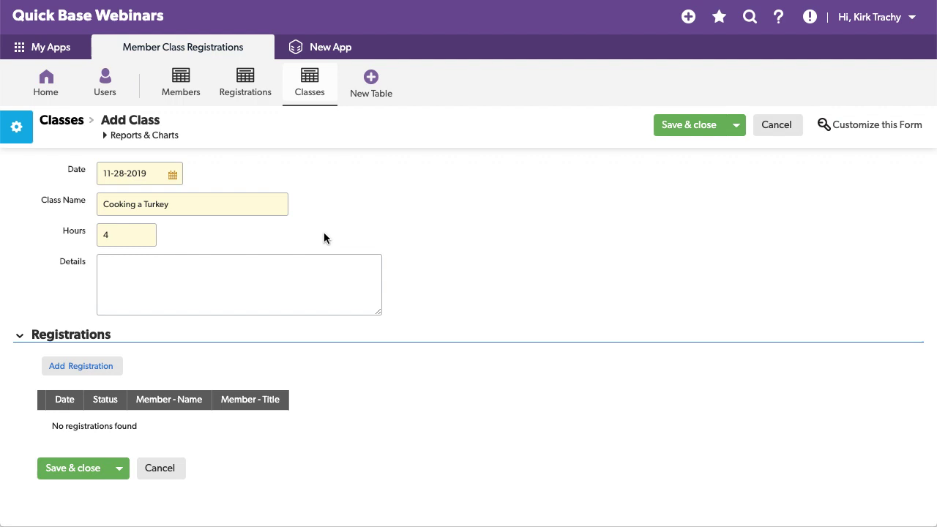
{"action": "left_click", "coordinate": [141, 277]}
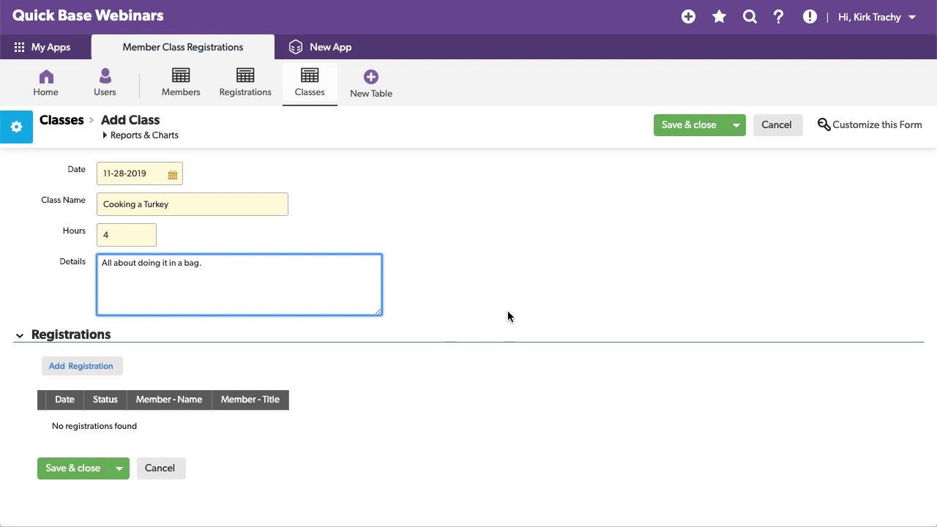
- Save the Cooking a Turkey class and start a new registration from the existing member's record
{"action": "left_click", "coordinate": [688, 126]}
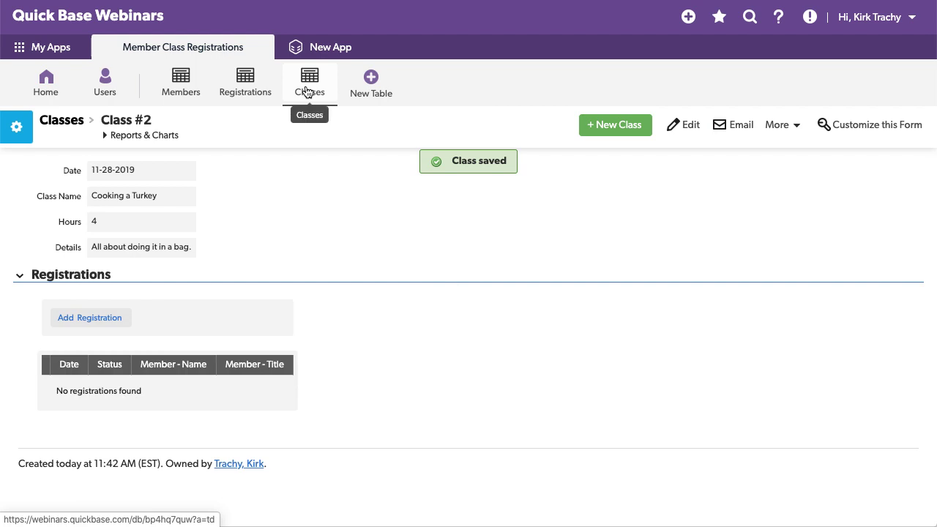
{"action": "left_click", "coordinate": [183, 83]}
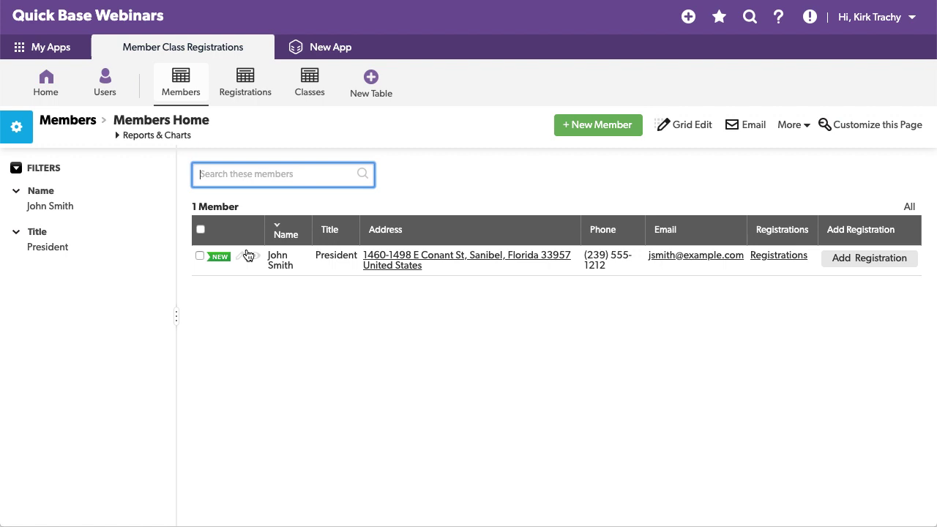
{"action": "left_click", "coordinate": [255, 256]}
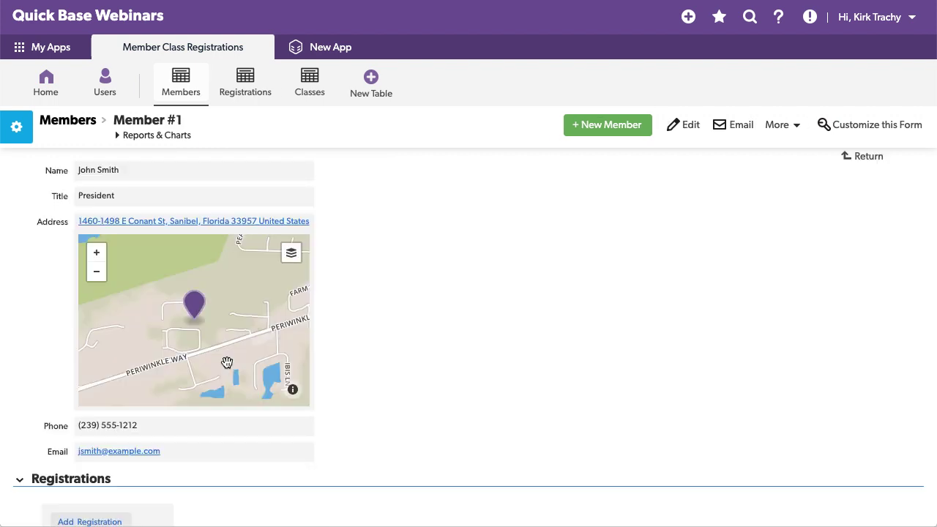
{"action": "scroll", "coordinate": [227, 364], "scroll_direction": "down", "scroll_amount": 3}
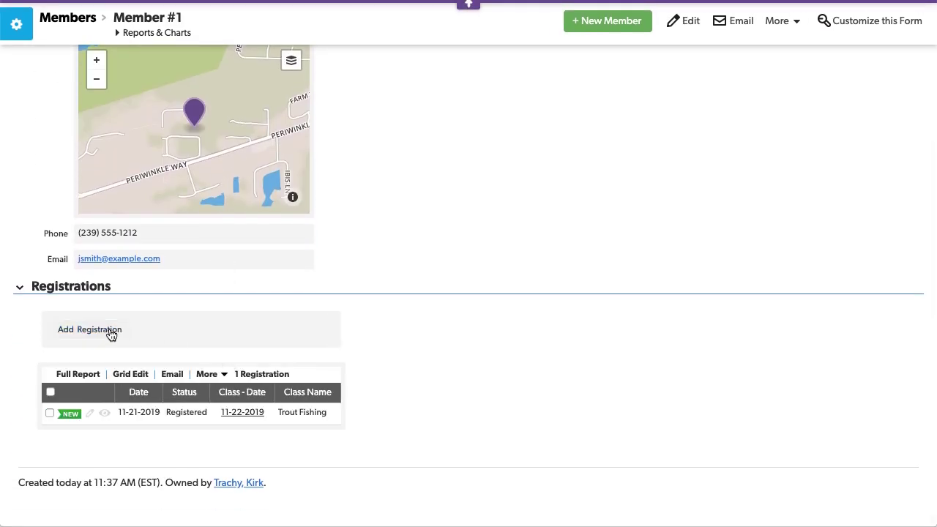
{"action": "left_click", "coordinate": [94, 334]}
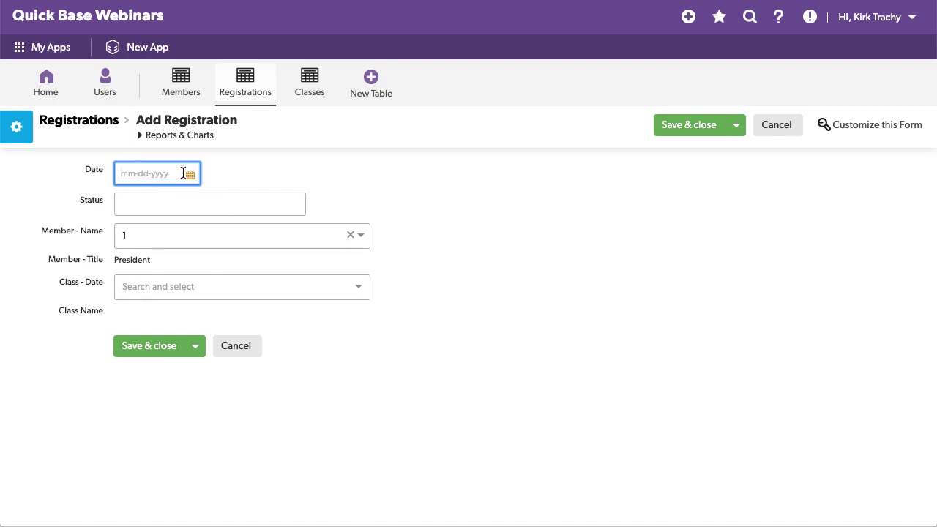
- Examine which fields the Class - Date and Member - Name record pickers display on the new registration form
{"action": "left_click", "coordinate": [173, 288]}
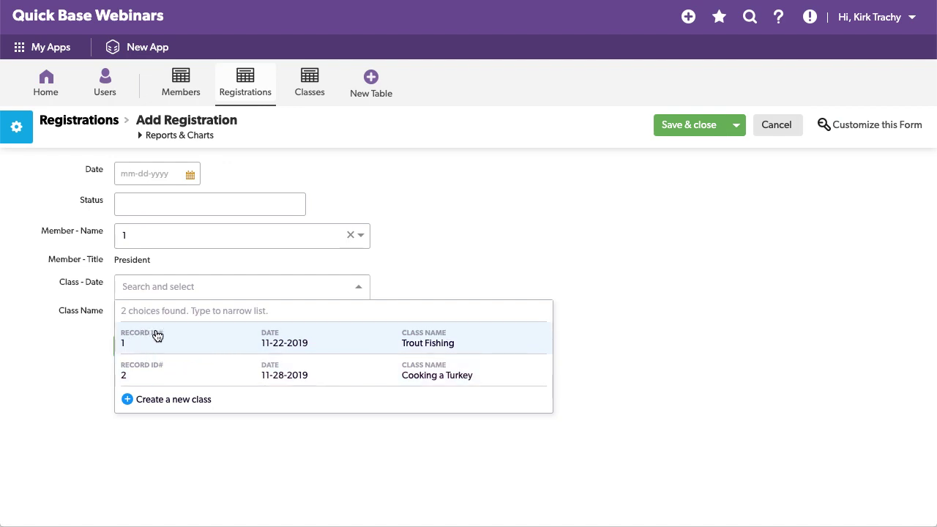
{"action": "left_click", "coordinate": [473, 214]}
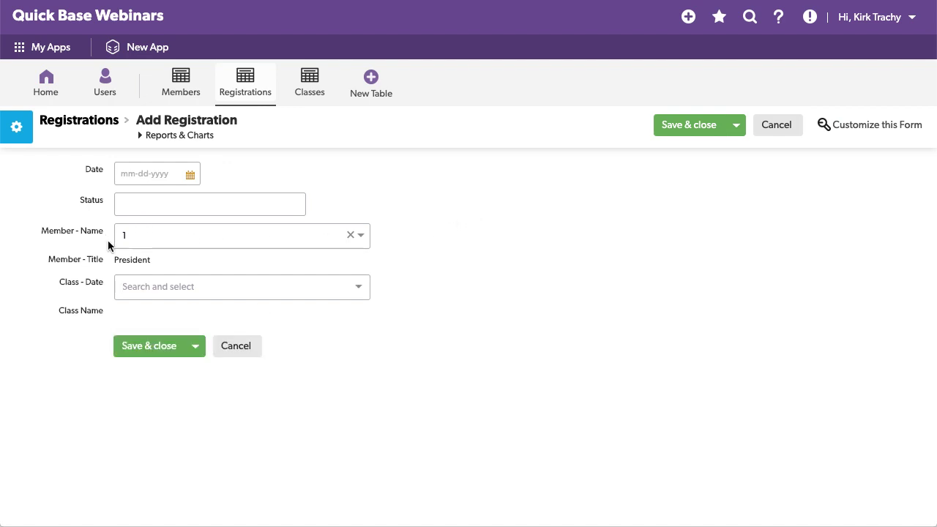
{"action": "left_click", "coordinate": [139, 235]}
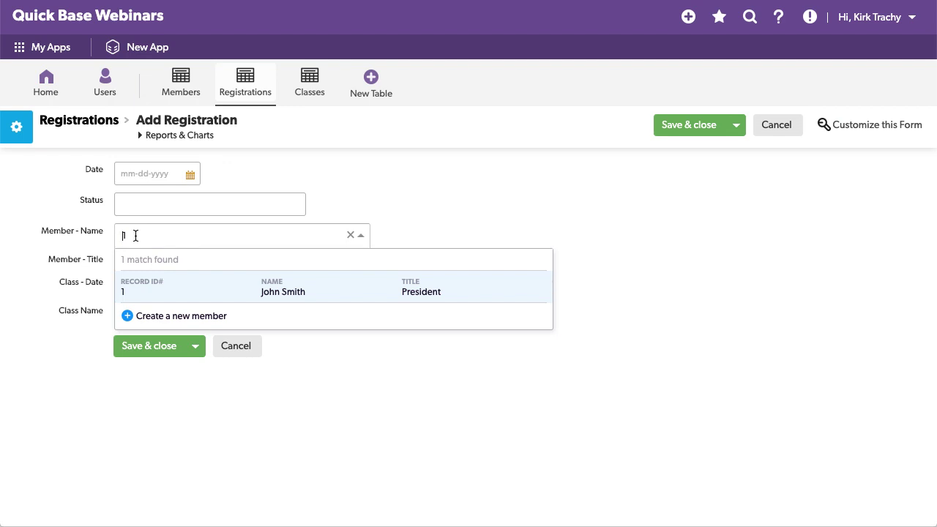
{"action": "left_click", "coordinate": [54, 232]}
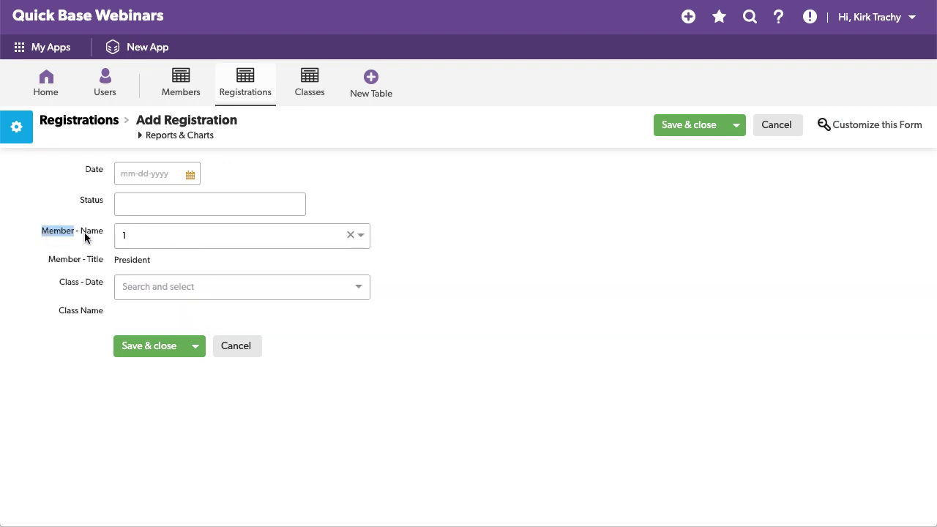
- Abandon the registration and open the default record picker options in the Members table's advanced settings
{"action": "left_click", "coordinate": [183, 79]}
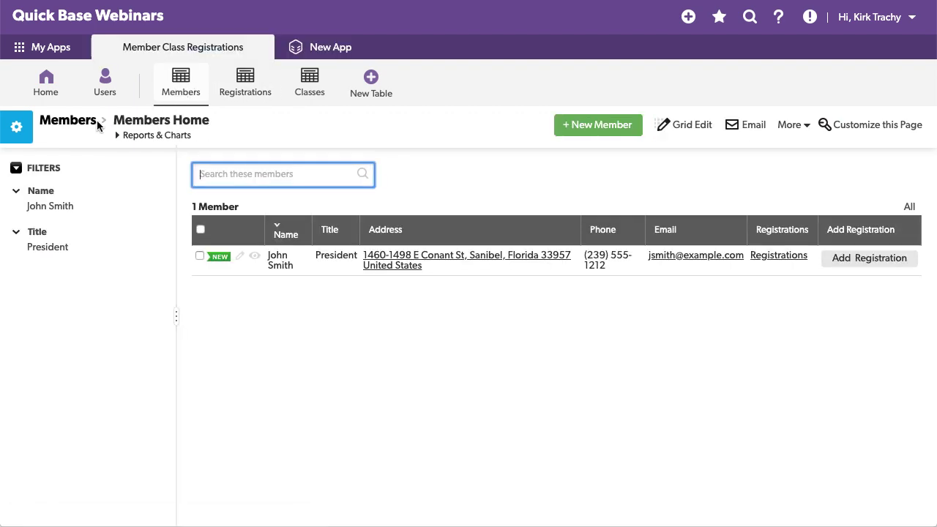
{"action": "left_click", "coordinate": [15, 131]}
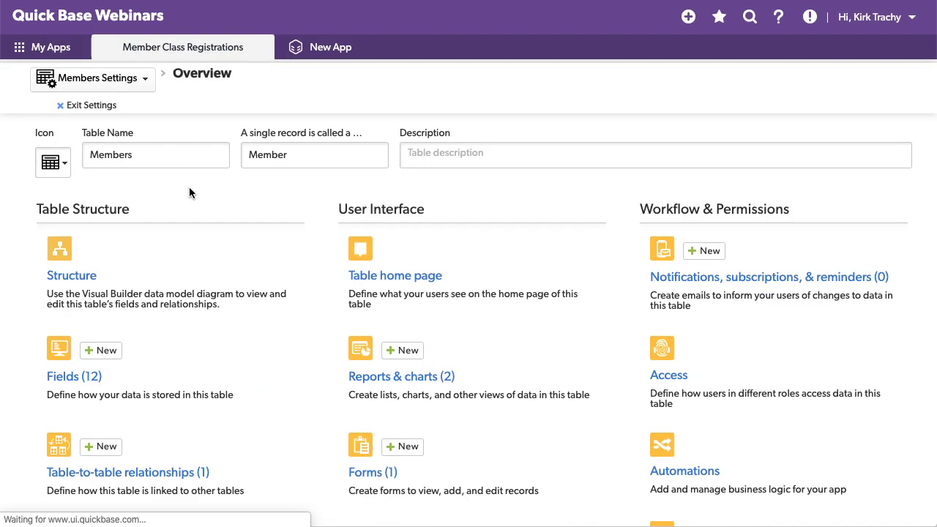
{"action": "scroll", "coordinate": [167, 326], "scroll_direction": "down", "scroll_amount": 3}
{"action": "scroll", "coordinate": [167, 325], "scroll_direction": "down", "scroll_amount": 3}
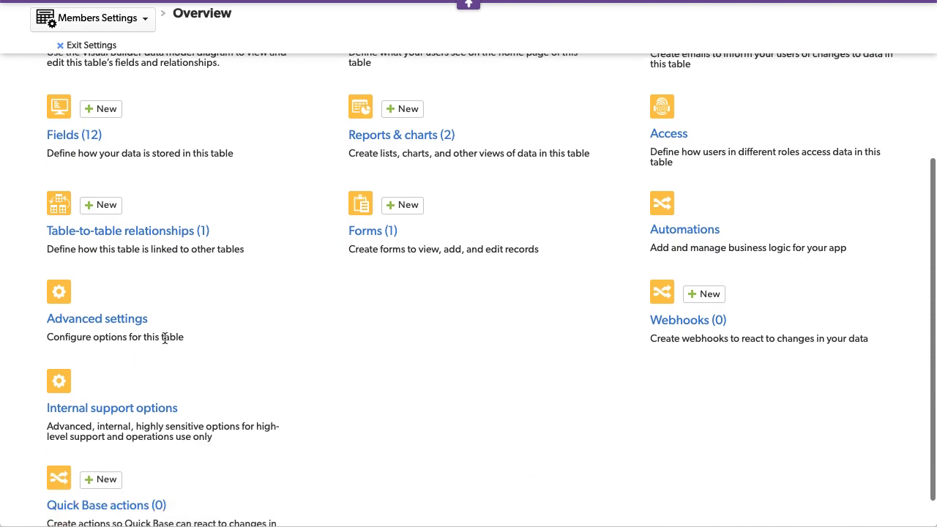
{"action": "left_click", "coordinate": [87, 323]}
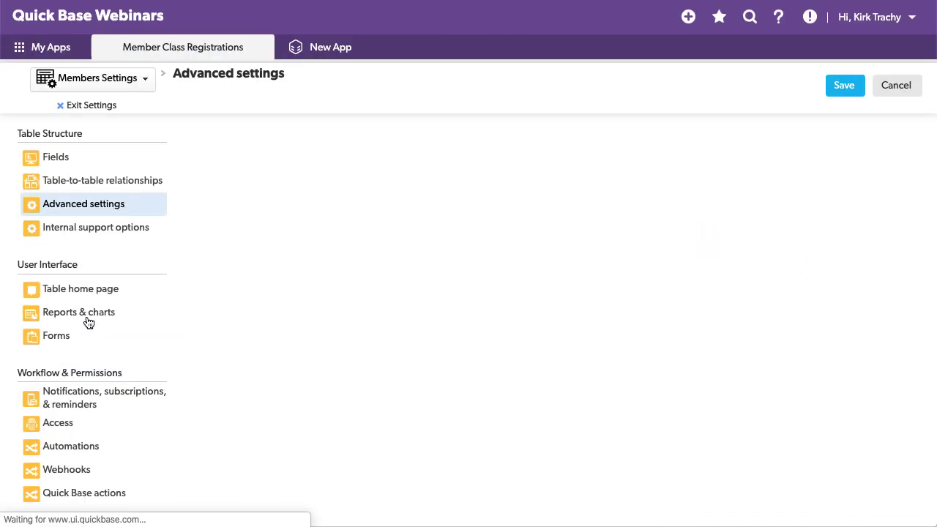
{"action": "scroll", "coordinate": [493, 254], "scroll_direction": "down", "scroll_amount": 3}
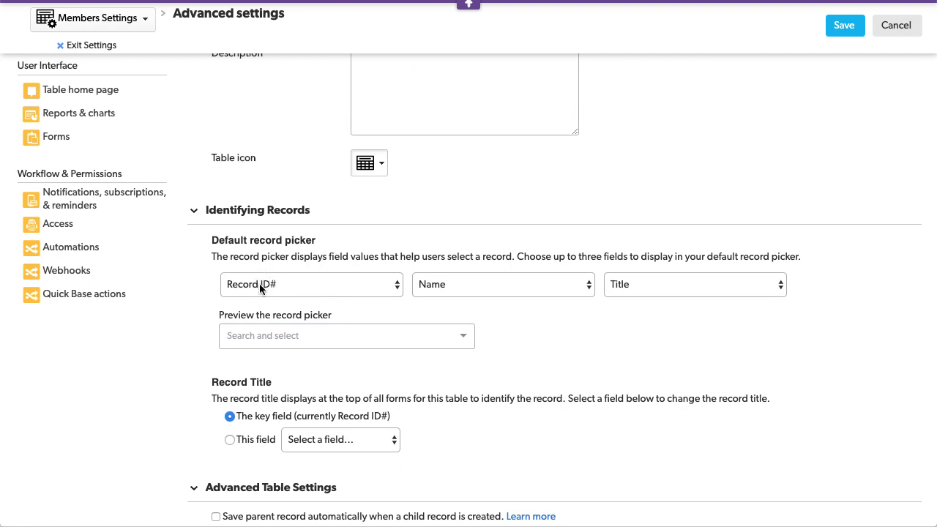
- Set the Members default record picker to Name only, clearing its second and third fields, and save the settings
{"action": "left_click", "coordinate": [360, 288]}
{"action": "left_click", "coordinate": [357, 259]}
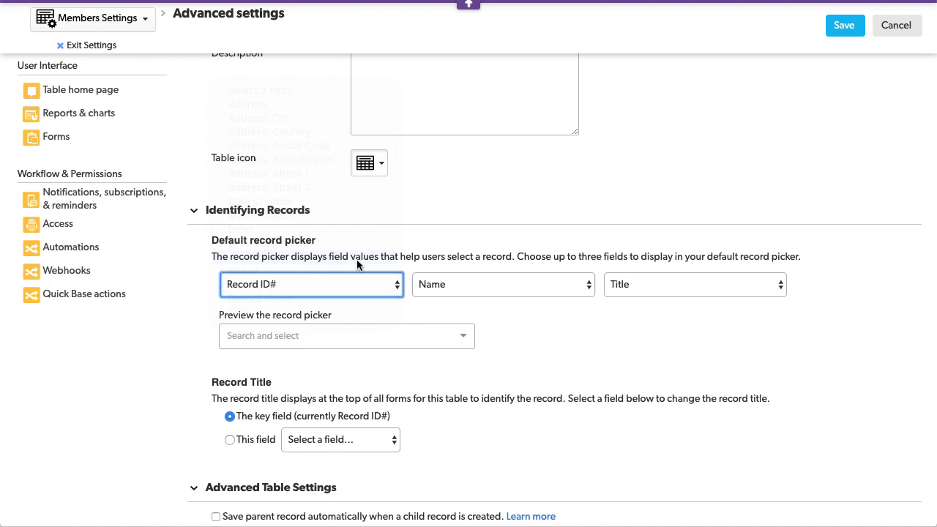
{"action": "left_click", "coordinate": [465, 285]}
{"action": "left_click", "coordinate": [618, 162]}
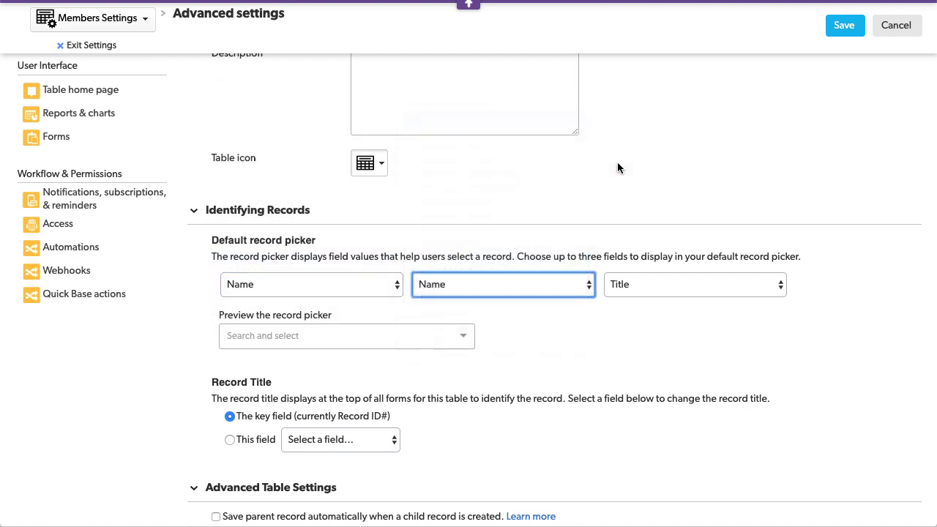
{"action": "left_click", "coordinate": [638, 286]}
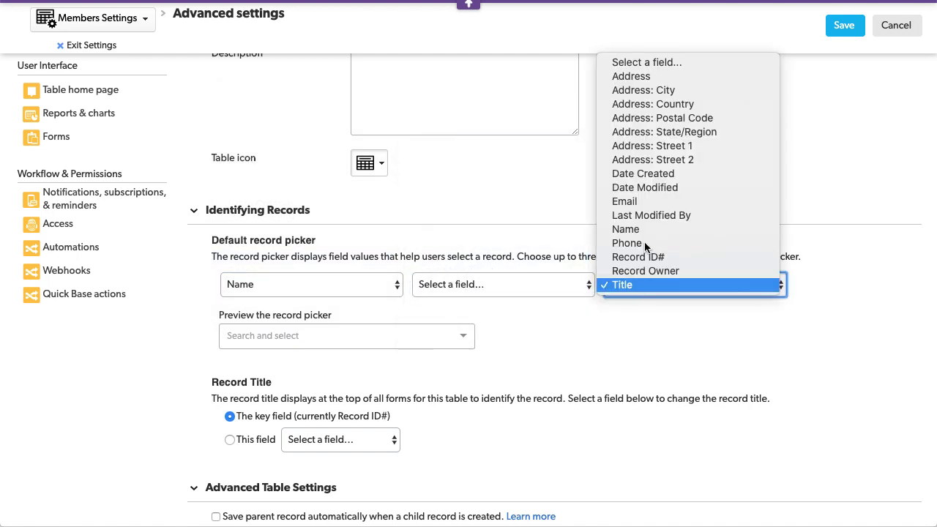
{"action": "left_click", "coordinate": [651, 63]}
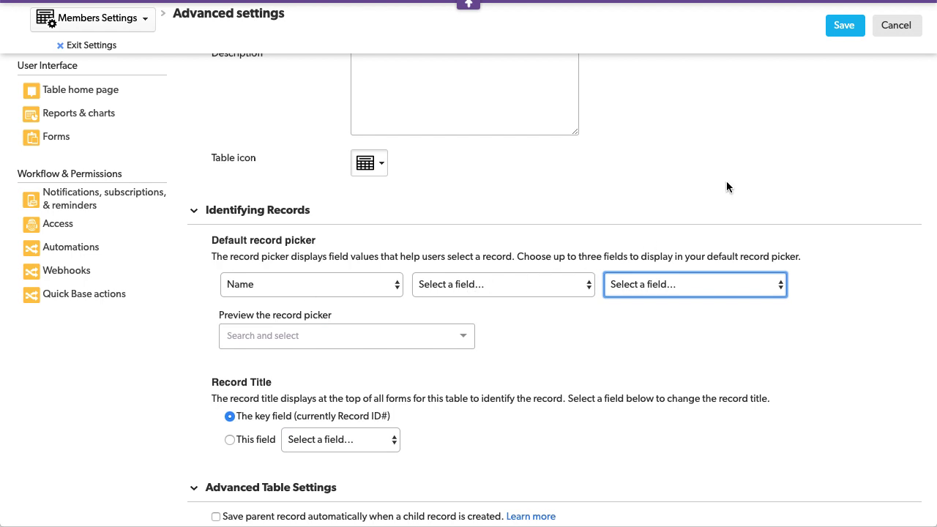
{"action": "left_click", "coordinate": [846, 28]}
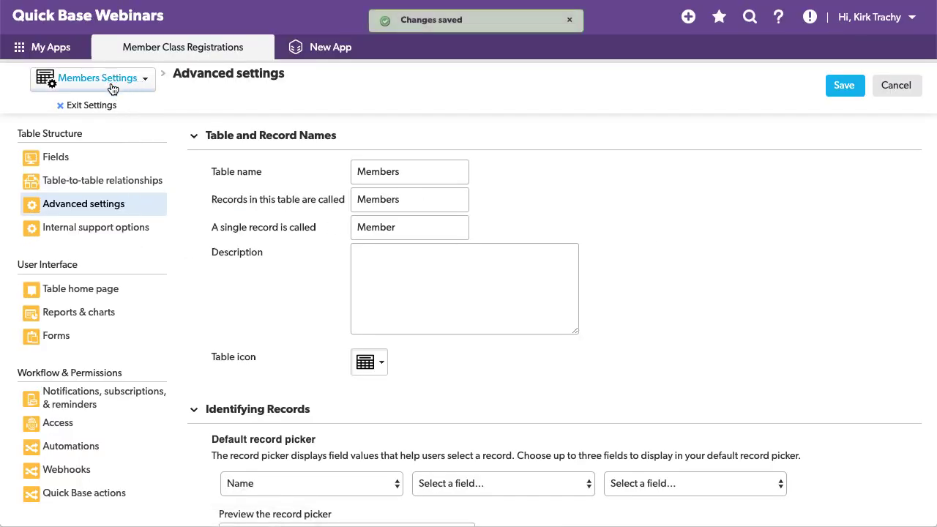
- Switch to the Classes table and open the default record picker options in its advanced settings
{"action": "left_click", "coordinate": [209, 50]}
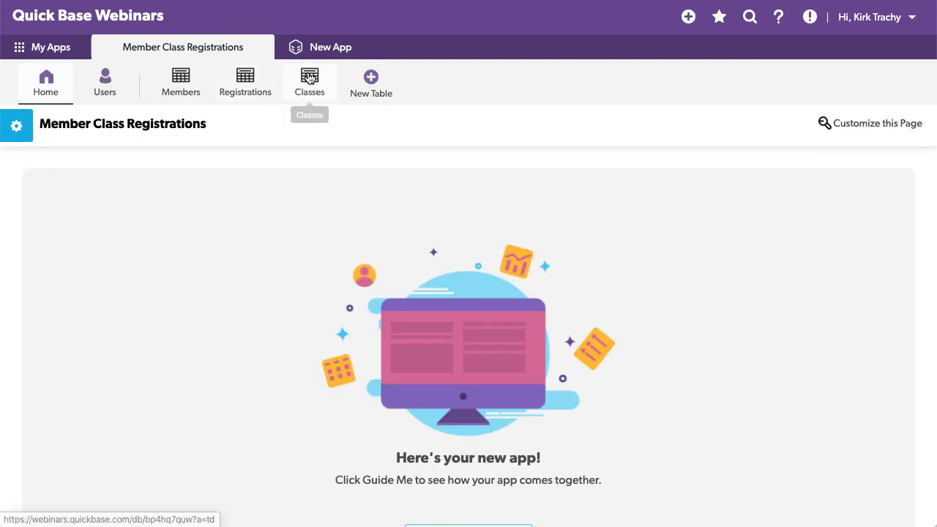
{"action": "left_click", "coordinate": [309, 79]}
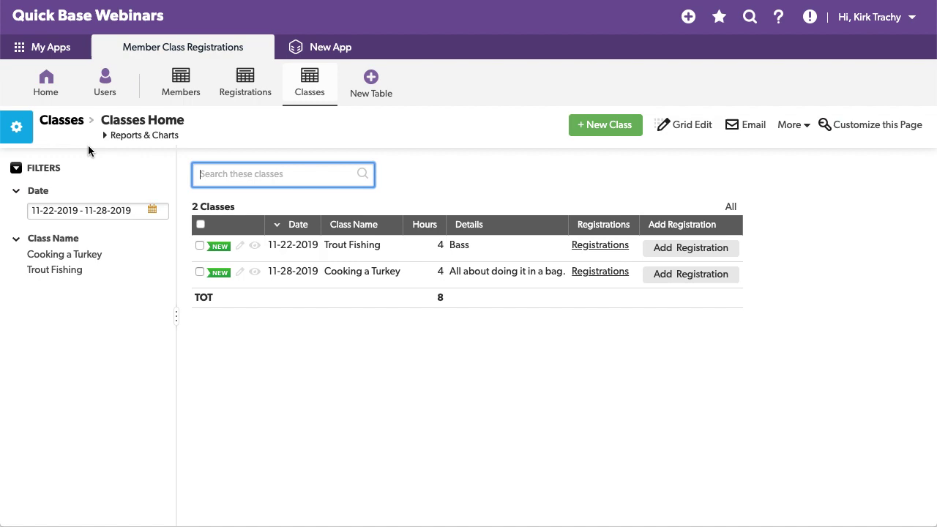
{"action": "left_click", "coordinate": [17, 127]}
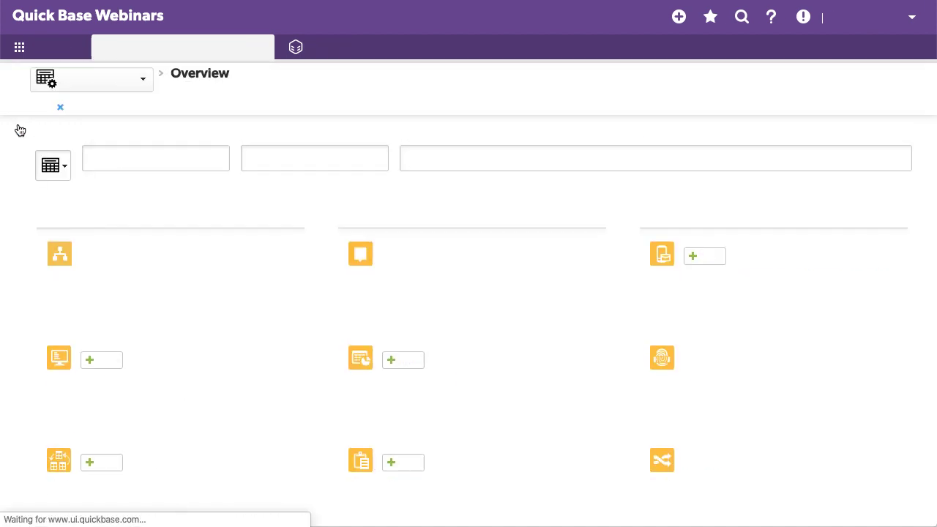
{"action": "scroll", "coordinate": [142, 419], "scroll_direction": "down", "scroll_amount": 3}
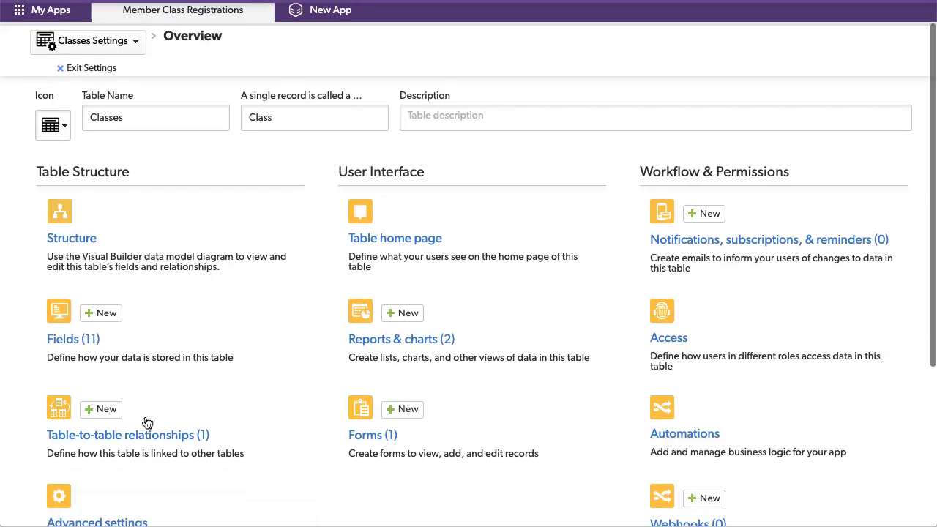
{"action": "left_click", "coordinate": [126, 389]}
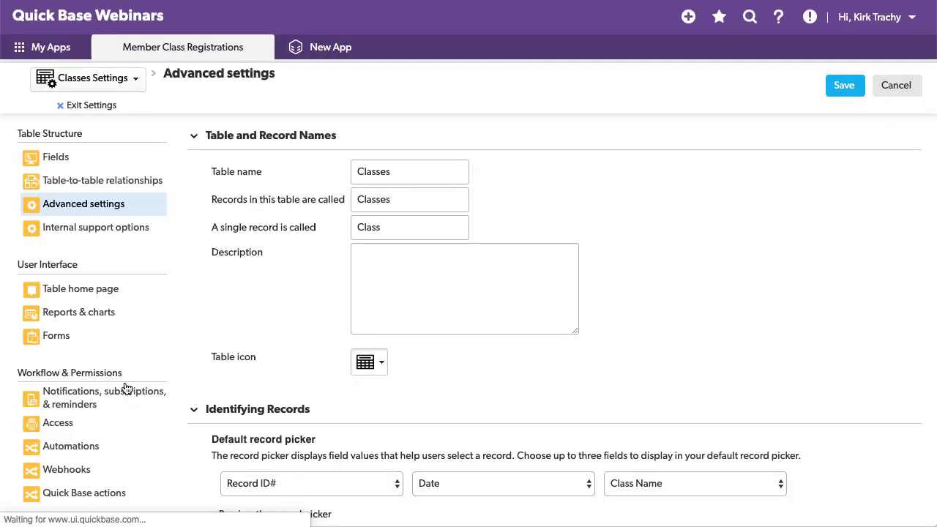
{"action": "scroll", "coordinate": [419, 314], "scroll_direction": "down", "scroll_amount": 2}
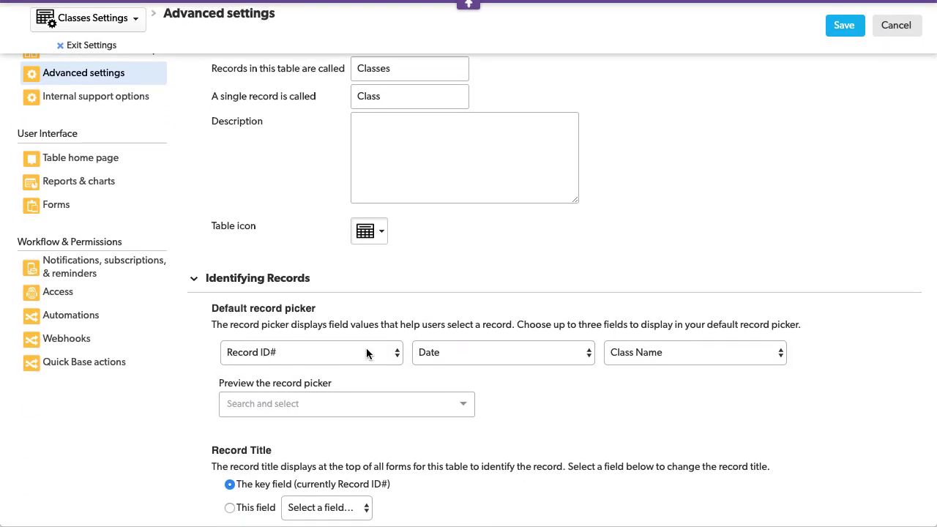
- Make Class Name the first field of the Classes default record picker, clear the third field, and save the settings
{"action": "left_click", "coordinate": [330, 355]}
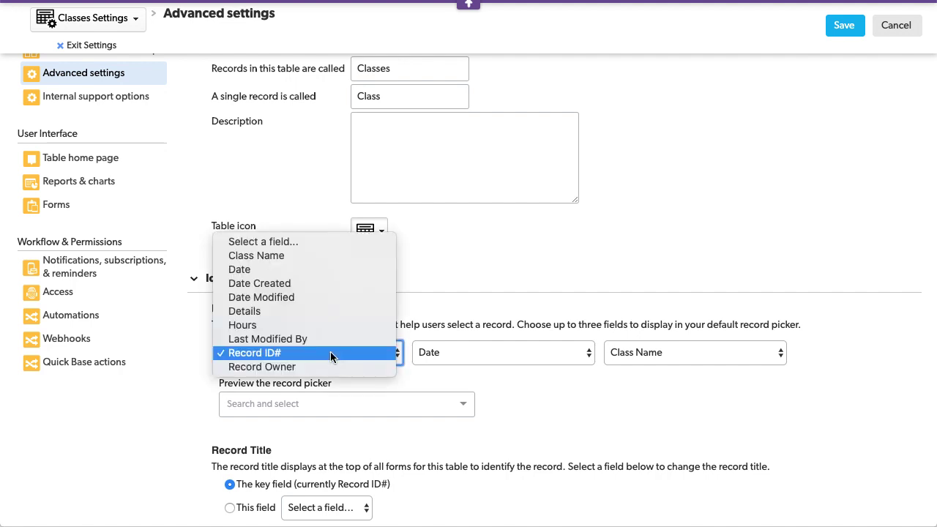
{"action": "left_click", "coordinate": [267, 258]}
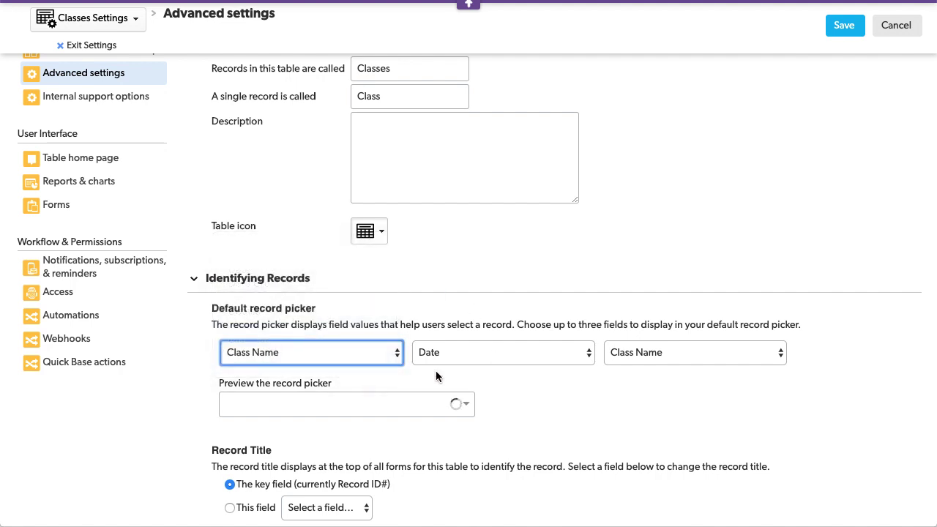
{"action": "left_click", "coordinate": [666, 356]}
{"action": "left_click", "coordinate": [674, 338]}
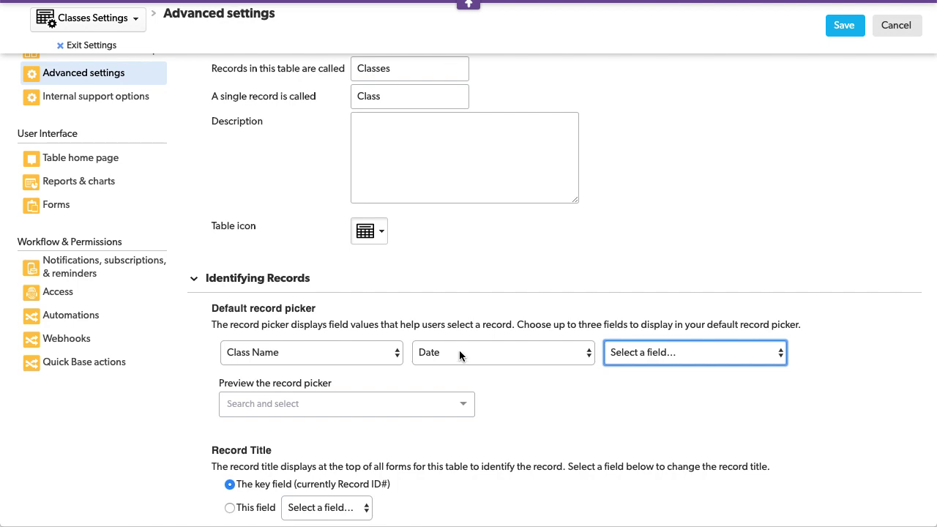
{"action": "left_click", "coordinate": [844, 28]}
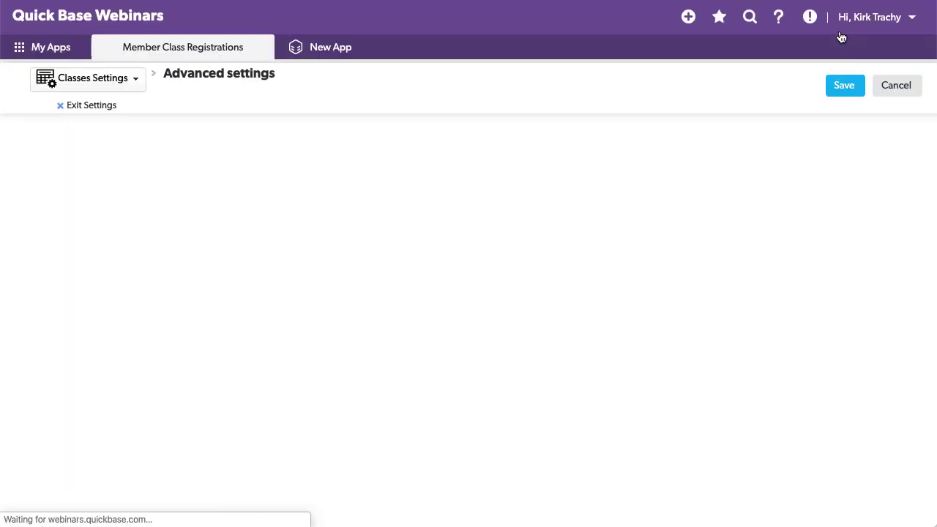
{"action": "left_click", "coordinate": [847, 88]}
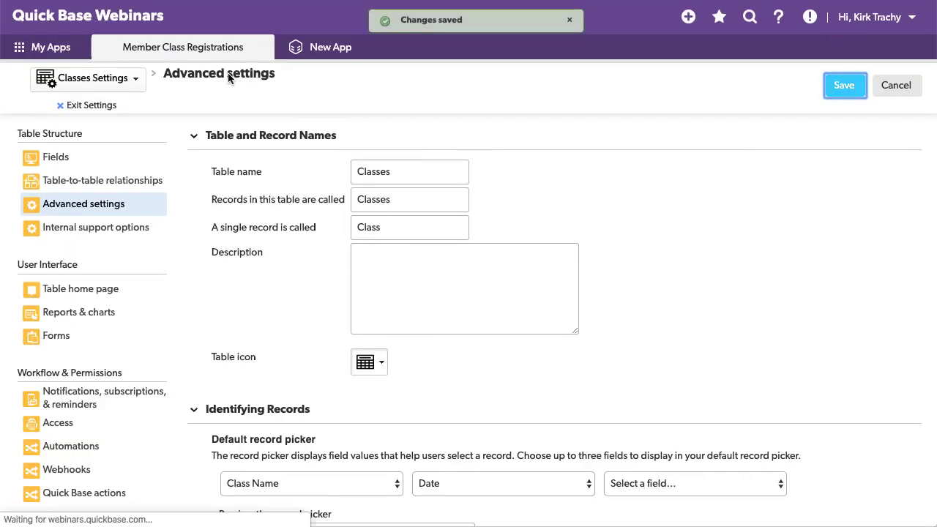
- Leave the Classes settings, reopen the member's record and start another registration from it
{"action": "left_click", "coordinate": [91, 107]}
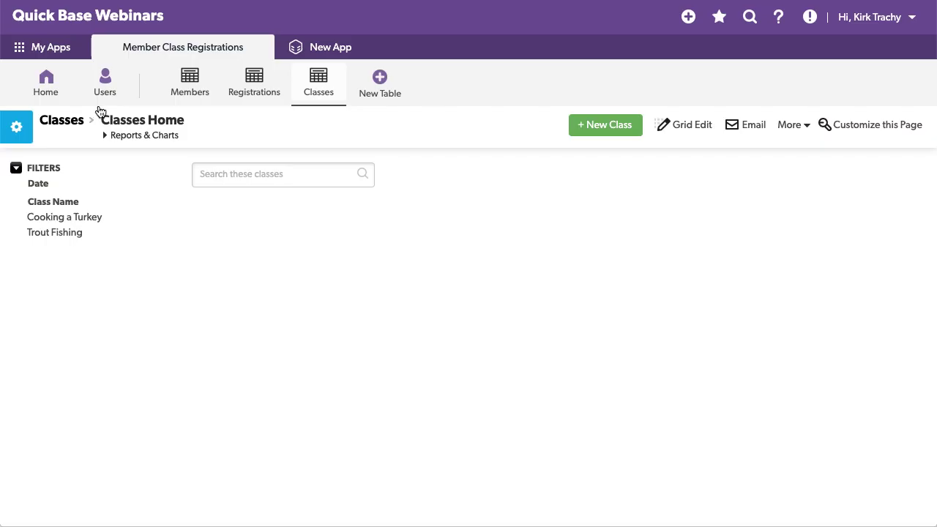
{"action": "left_click", "coordinate": [188, 82]}
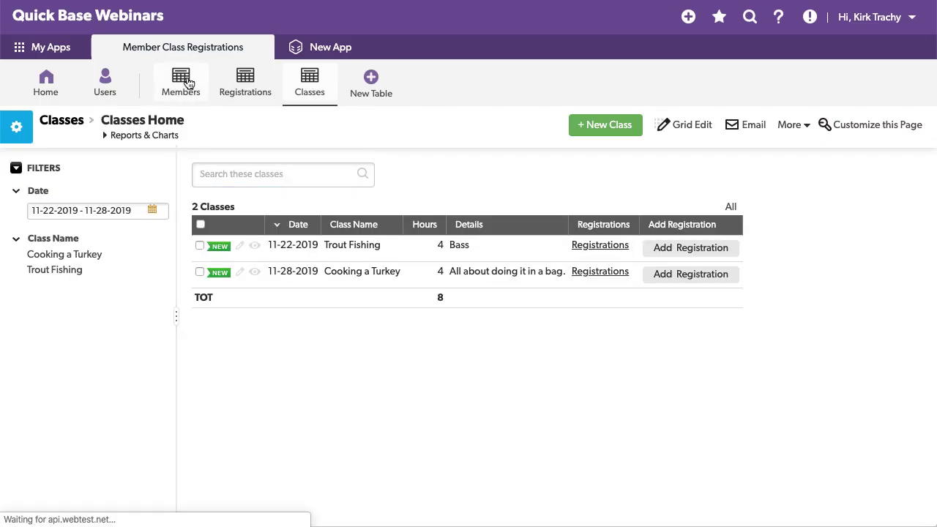
{"action": "left_click", "coordinate": [256, 259]}
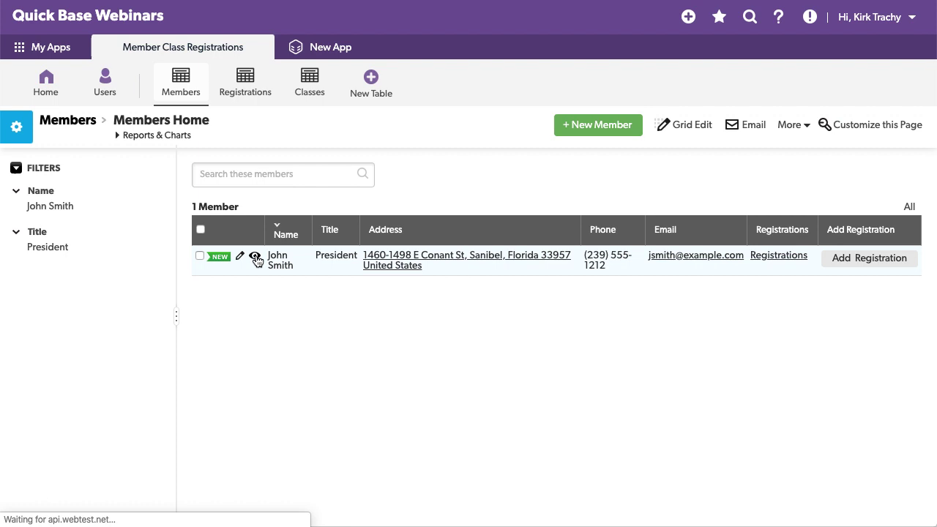
{"action": "scroll", "coordinate": [259, 256], "scroll_direction": "down", "scroll_amount": 3}
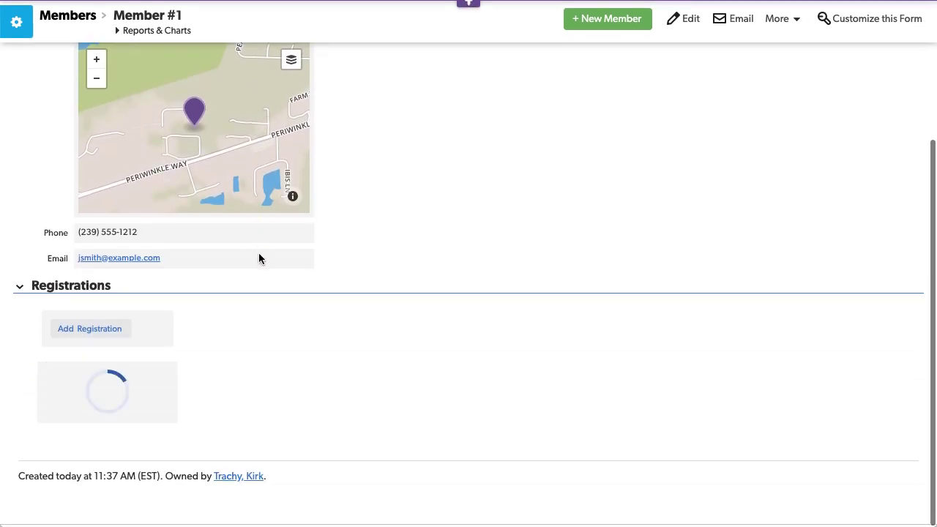
{"action": "left_click", "coordinate": [104, 327]}
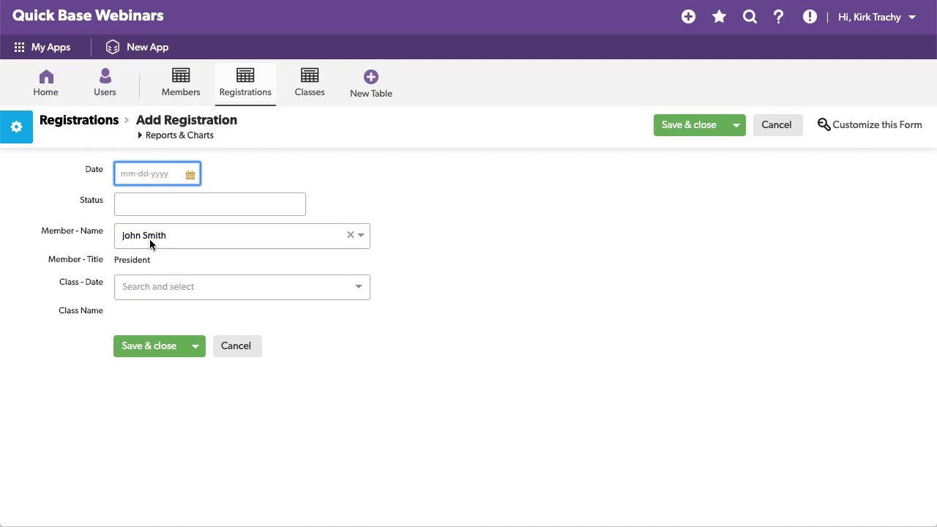
- Select the Cooking a Turkey class for the new registration and set its status to Pending
{"action": "left_click", "coordinate": [184, 287]}
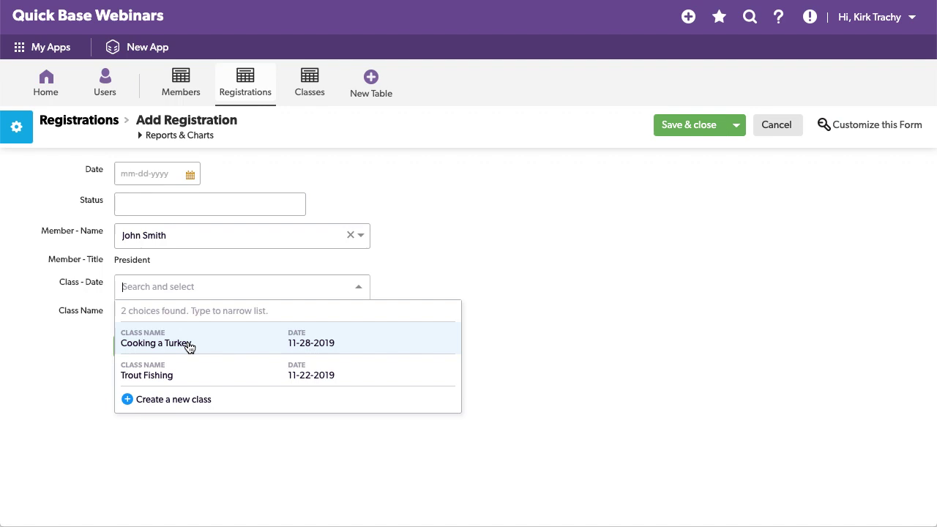
{"action": "left_click", "coordinate": [151, 344]}
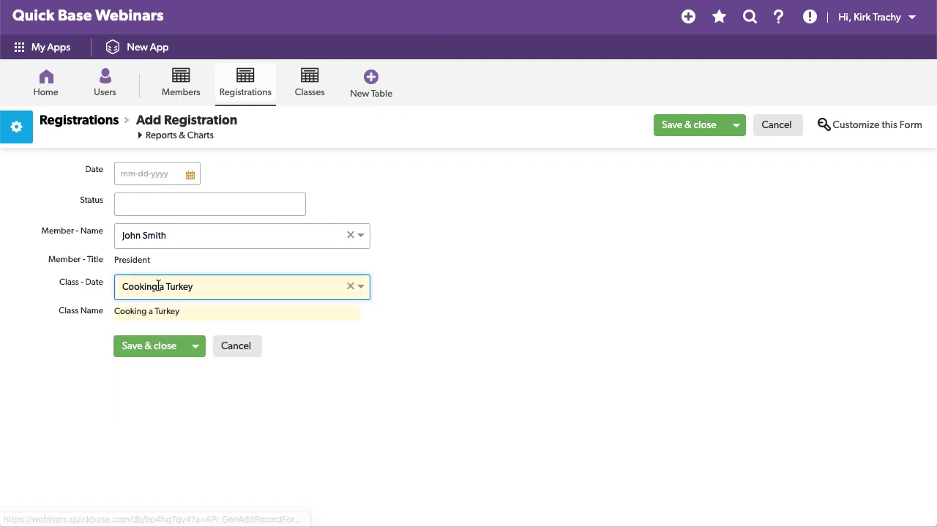
{"action": "left_click", "coordinate": [145, 199]}
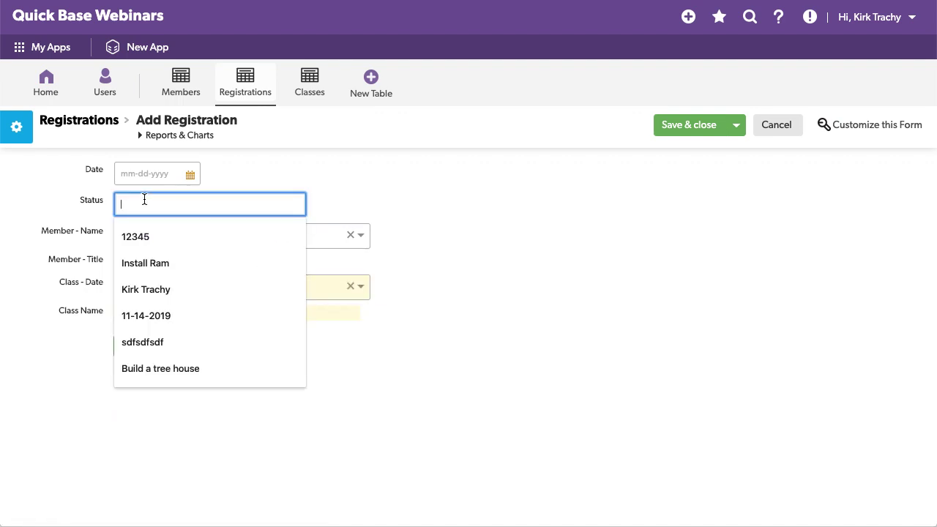
{"action": "type", "text": "Pending"}
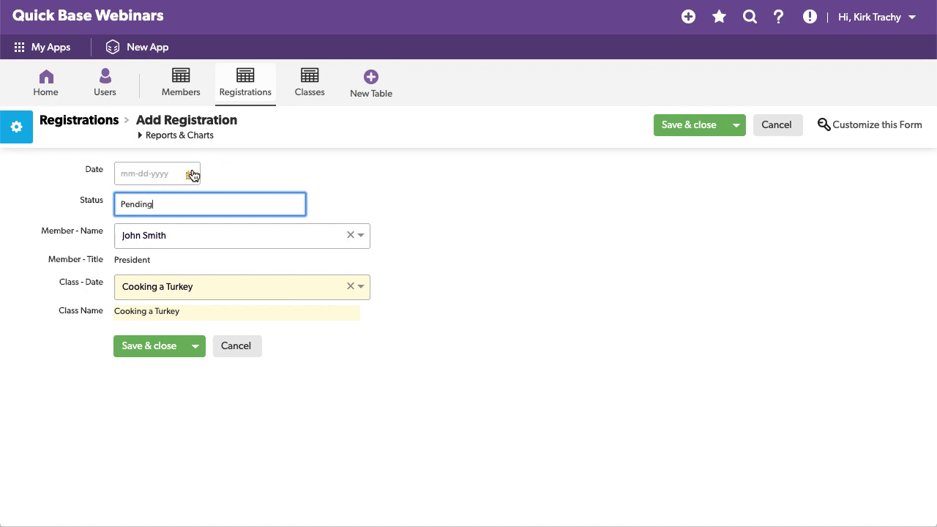
- Set the registration date to 11-21-2019, save the registration, and review it in the member's Registrations section
{"action": "left_click", "coordinate": [193, 175]}
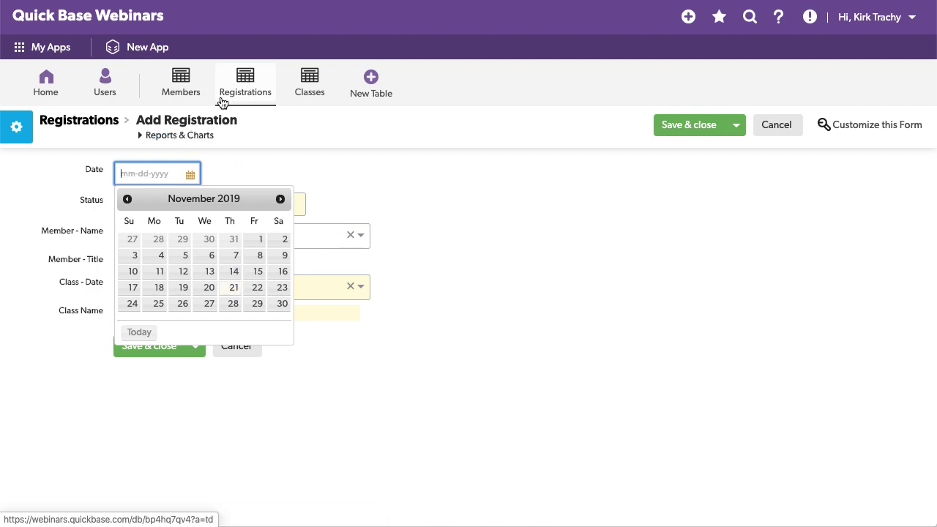
{"action": "left_click", "coordinate": [85, 173]}
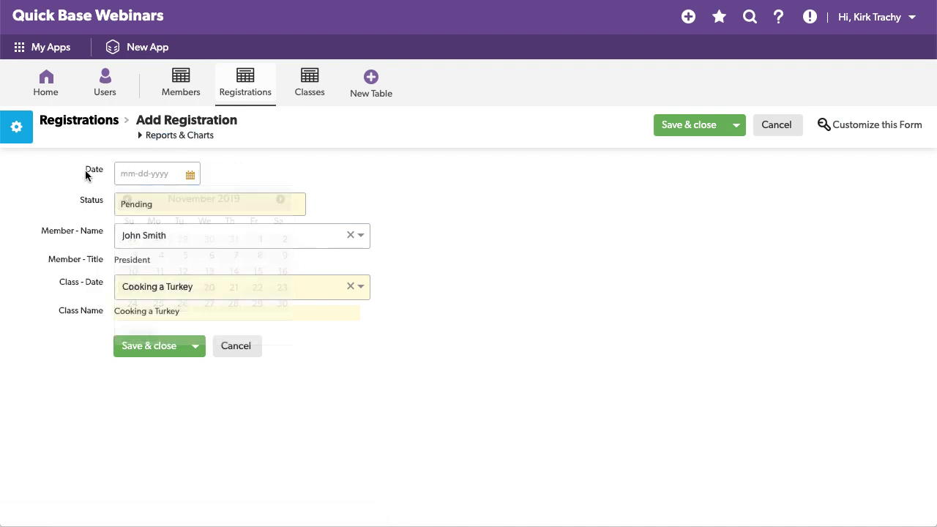
{"action": "left_click", "coordinate": [189, 175]}
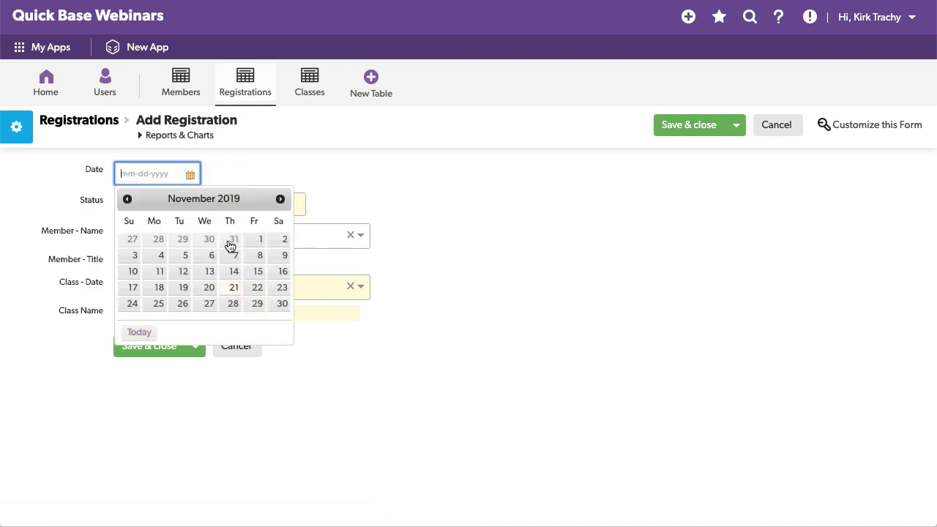
{"action": "left_click", "coordinate": [147, 350]}
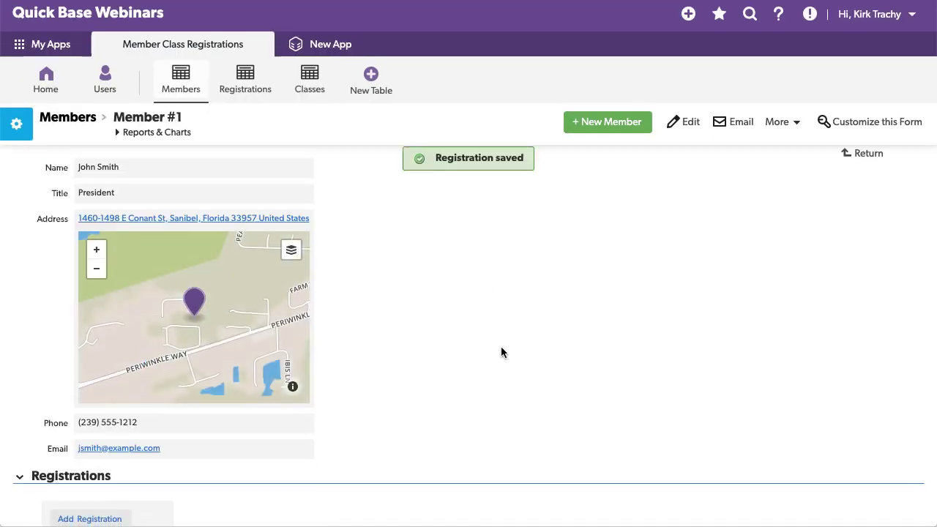
{"action": "scroll", "coordinate": [501, 353], "scroll_direction": "down", "scroll_amount": 3}
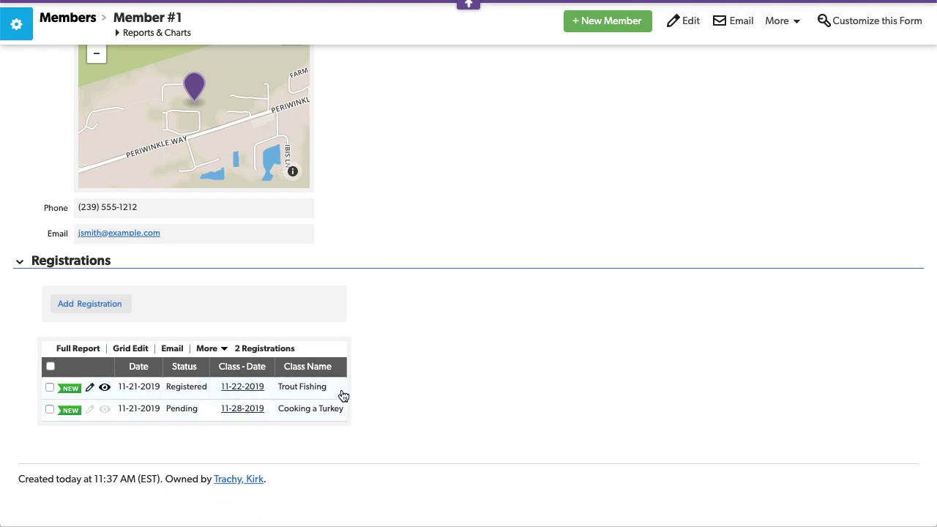
{"action": "scroll", "coordinate": [467, 224], "scroll_direction": "up", "scroll_amount": 2}
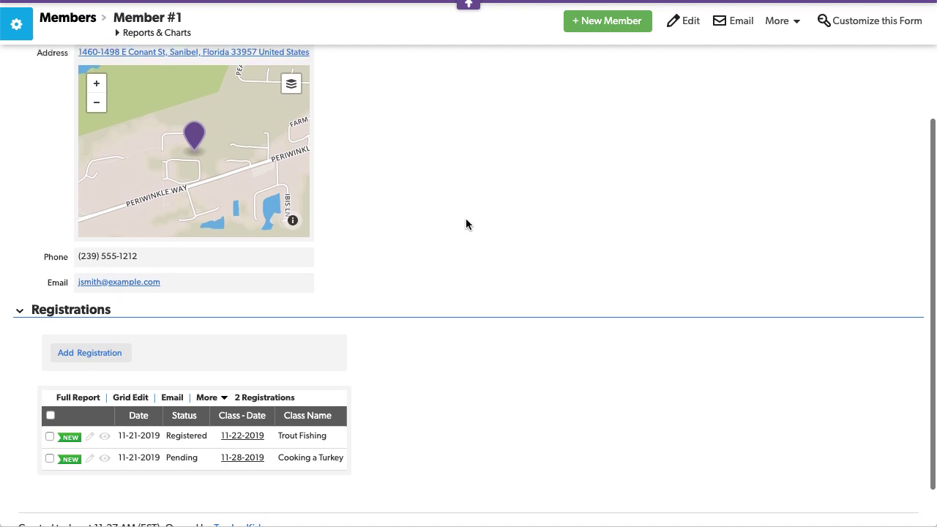
- Start a new record from the Registrations table and select the existing member and the Trout Fishing class
{"action": "scroll", "coordinate": [466, 218], "scroll_direction": "up", "scroll_amount": 4}
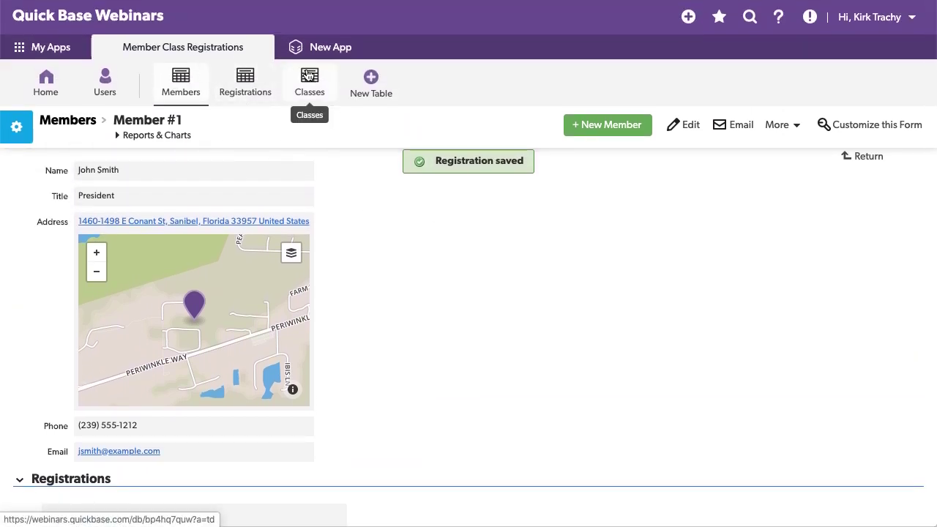
{"action": "left_click", "coordinate": [249, 77]}
{"action": "left_click", "coordinate": [603, 125]}
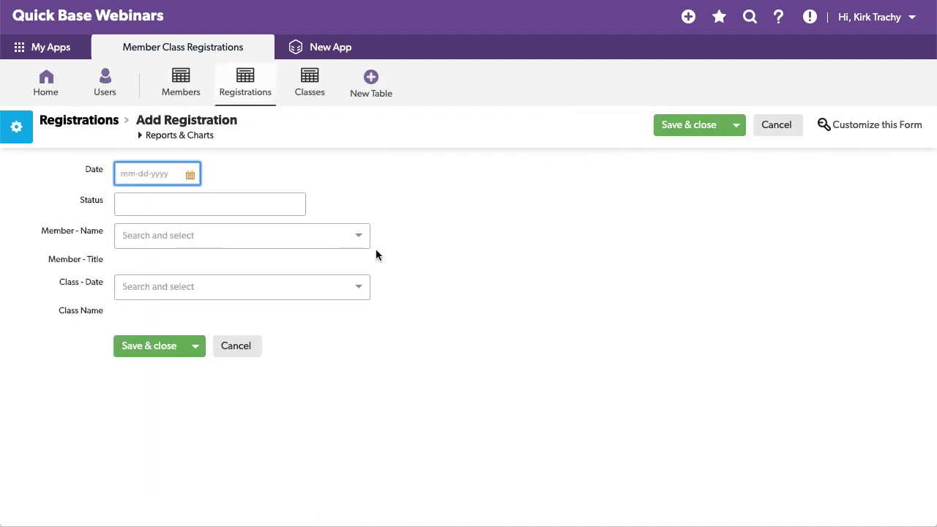
{"action": "left_click", "coordinate": [217, 238]}
{"action": "left_click", "coordinate": [159, 284]}
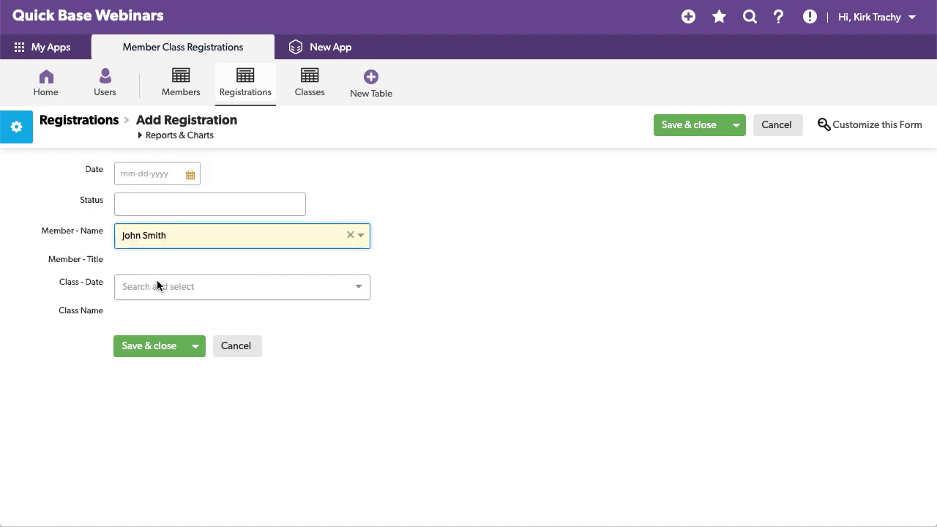
{"action": "left_click", "coordinate": [152, 285]}
{"action": "left_click", "coordinate": [151, 375]}
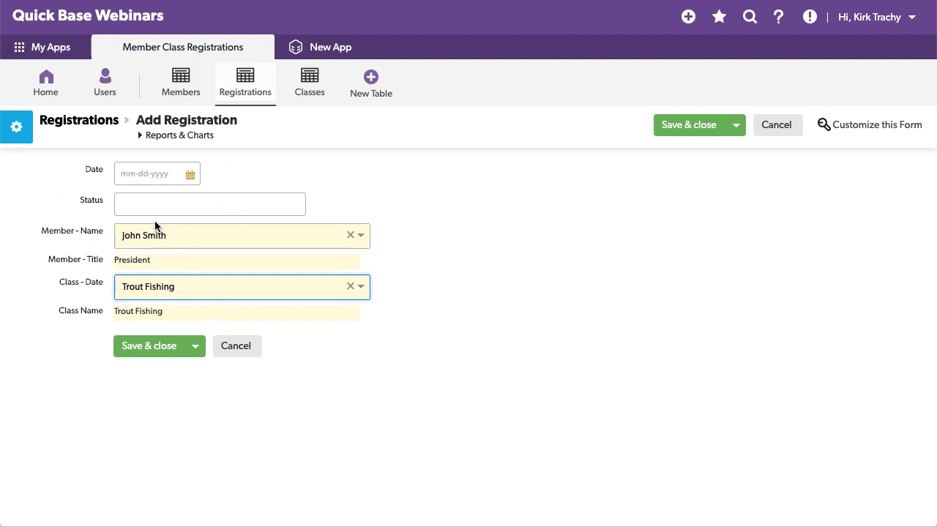
- Open the Registrations Main Form editor at the properties of the Class Name form element
{"action": "right_click", "coordinate": [83, 308]}
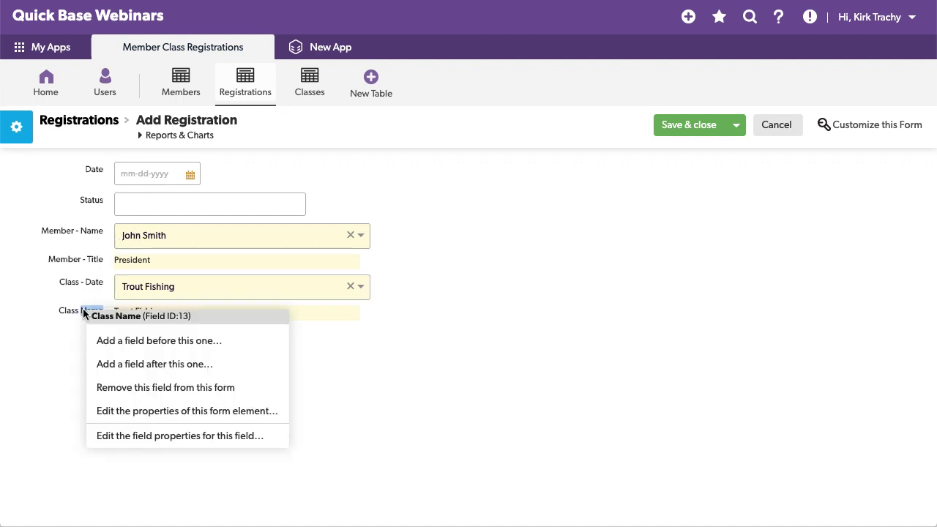
{"action": "left_click", "coordinate": [235, 412]}
{"action": "left_click", "coordinate": [713, 137]}
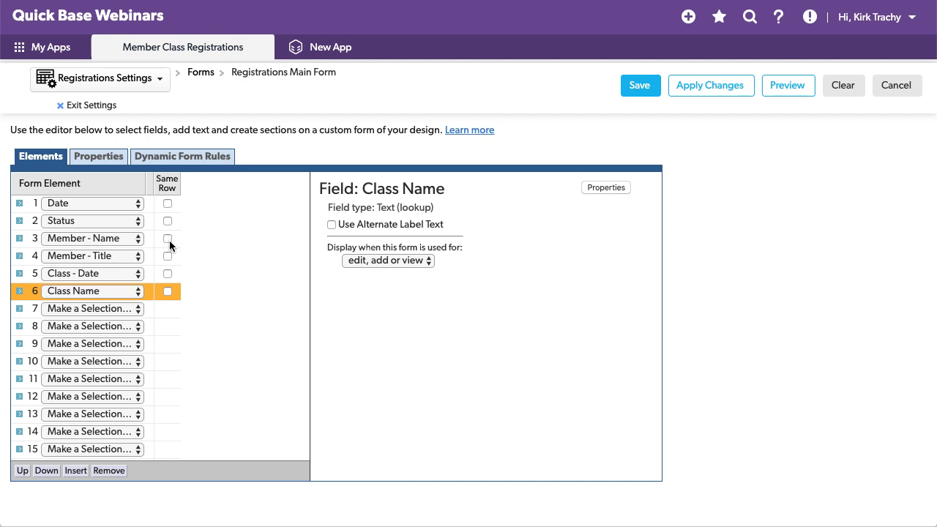
- Insert a section heading titled Registration before the Date element, with its field labels above the fields
{"action": "left_click", "coordinate": [19, 204]}
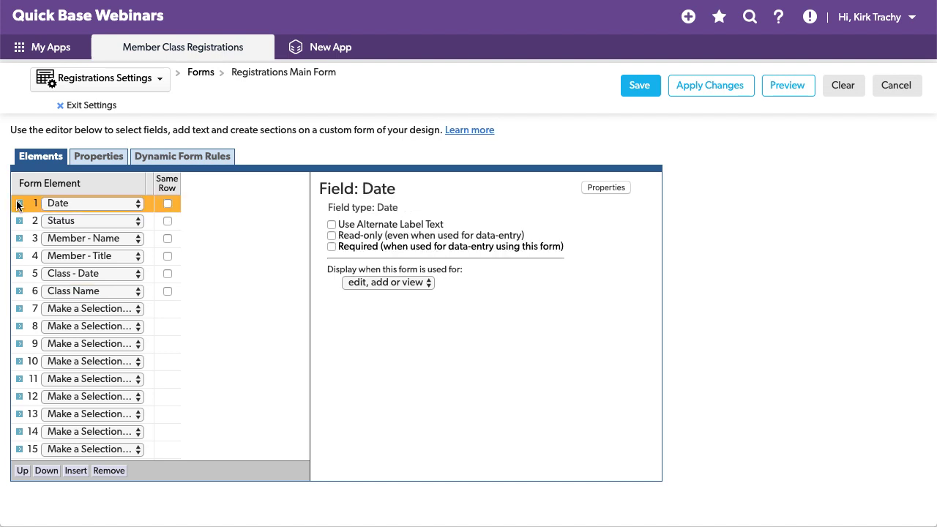
{"action": "left_click", "coordinate": [74, 473]}
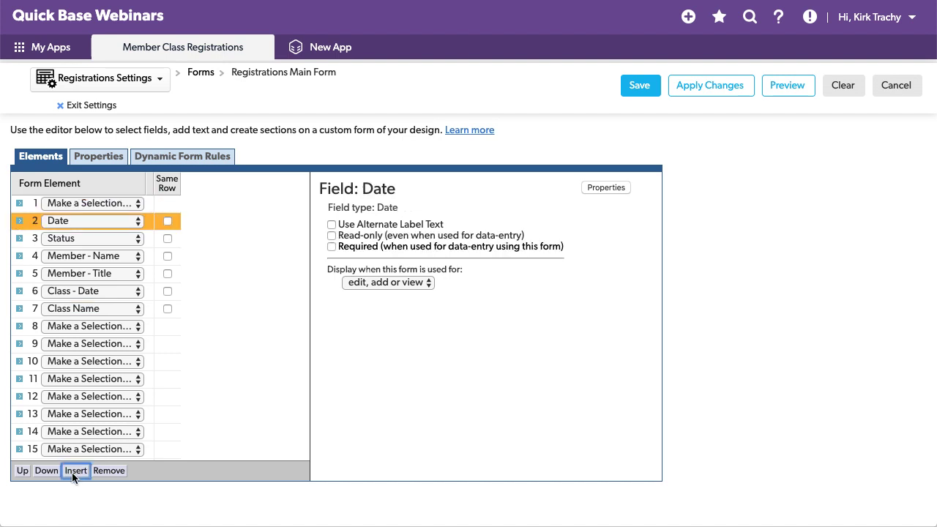
{"action": "left_click", "coordinate": [72, 202]}
{"action": "left_click", "coordinate": [94, 232]}
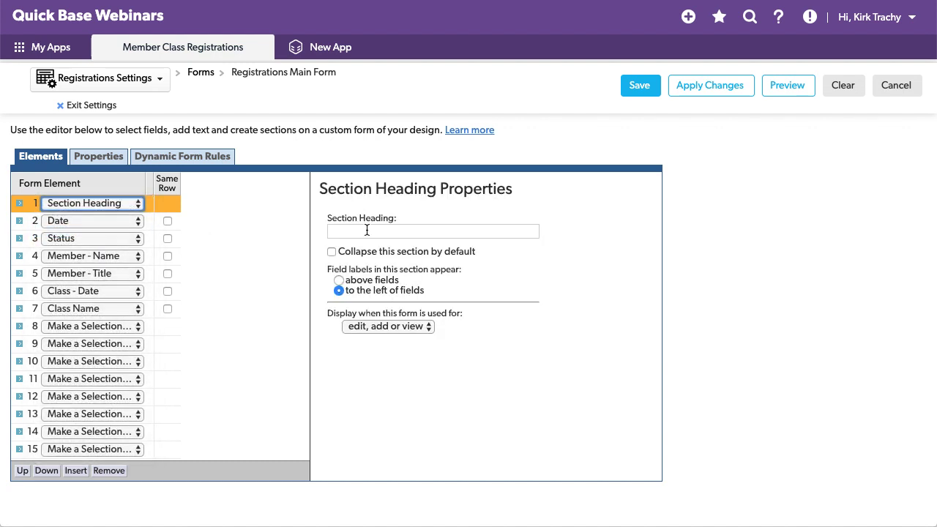
{"action": "left_click", "coordinate": [367, 230]}
{"action": "type", "text": "Registration"}
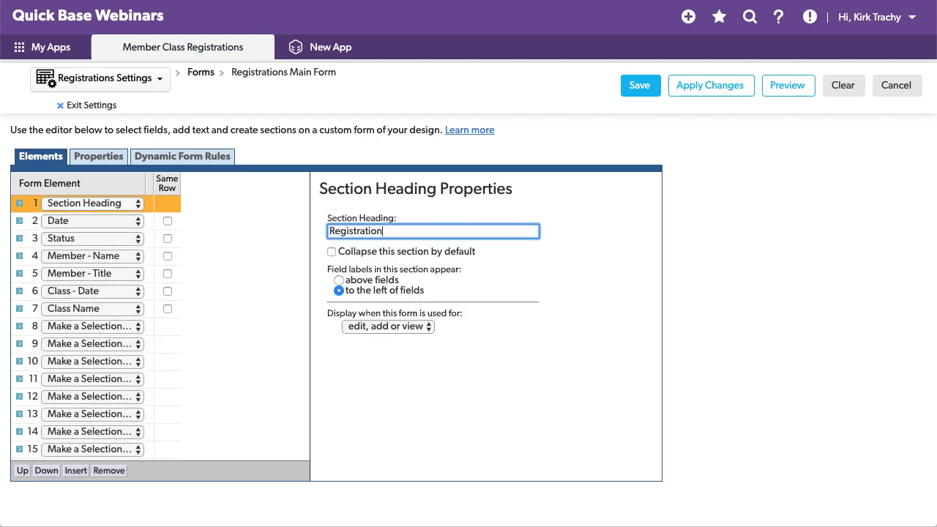
{"action": "left_click", "coordinate": [340, 281]}
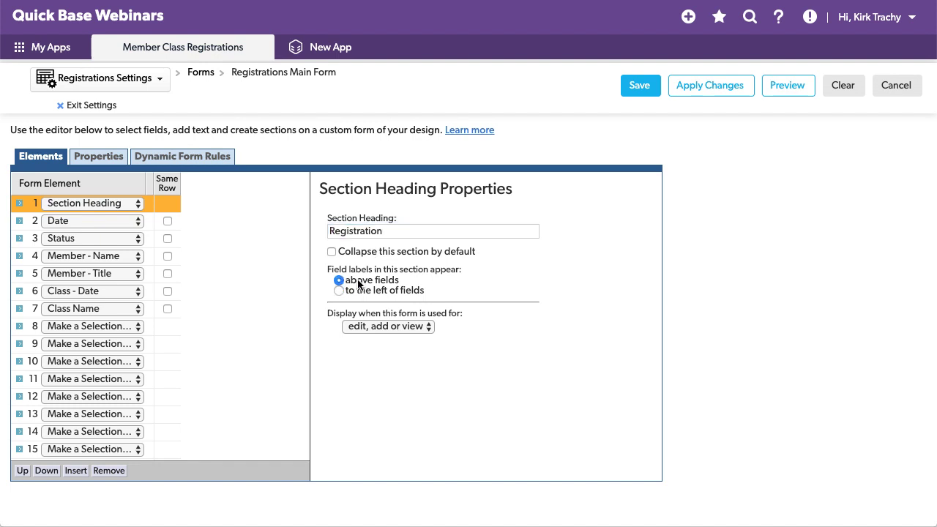
- Place Status, Member - Title and Class Name each on the same row as the element before it
{"action": "left_click", "coordinate": [168, 238]}
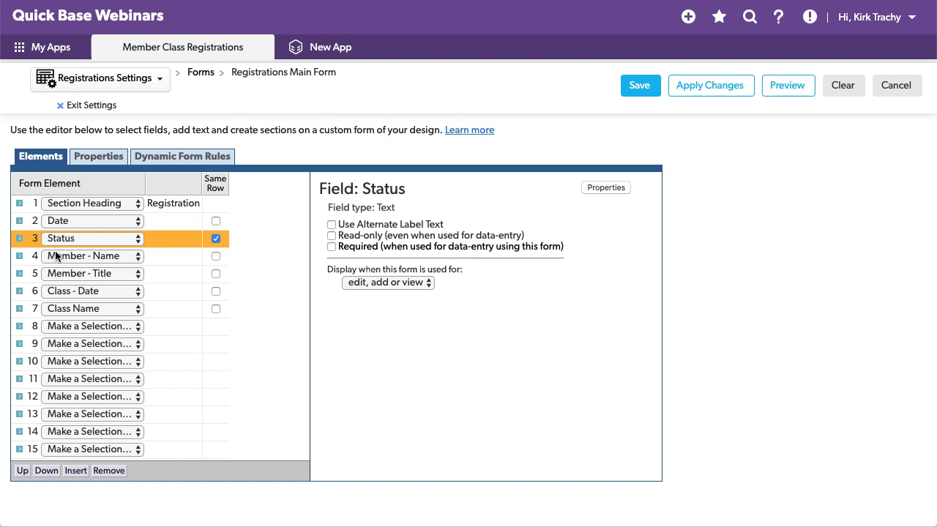
{"action": "left_click", "coordinate": [17, 257]}
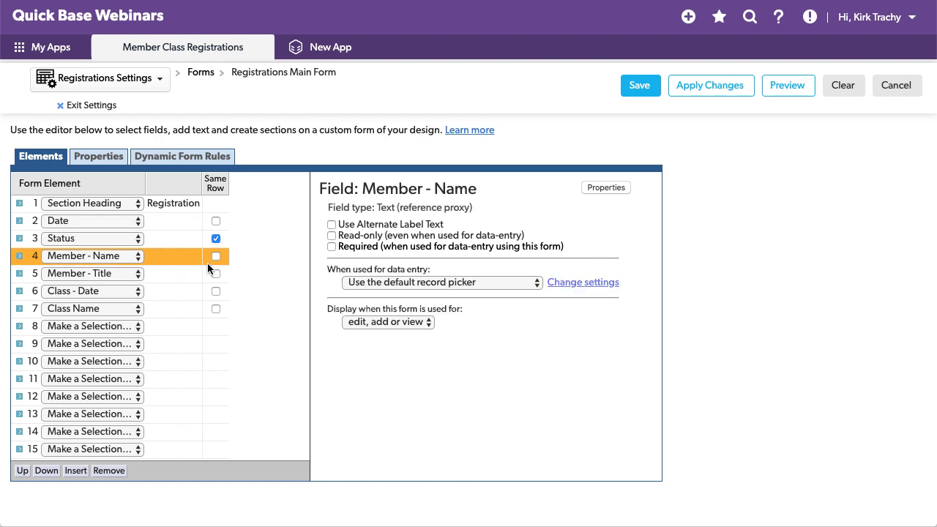
{"action": "left_click", "coordinate": [216, 274]}
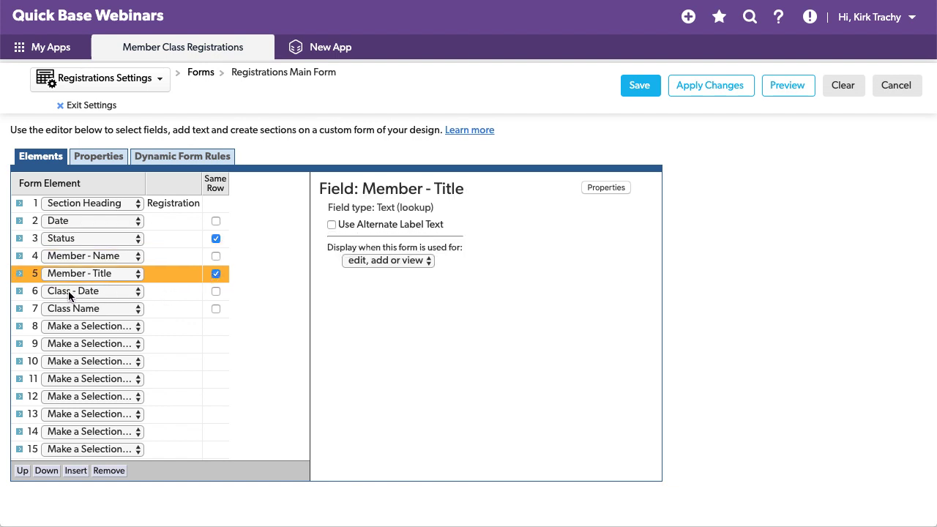
{"action": "left_click", "coordinate": [216, 309]}
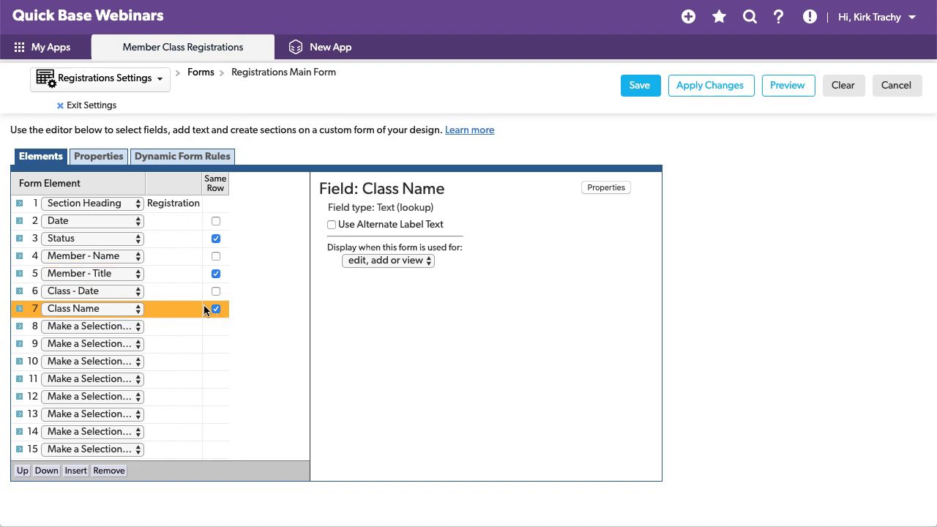
- Insert a section heading titled Member before Member - Name, with its field labels above the fields
{"action": "left_click", "coordinate": [19, 257]}
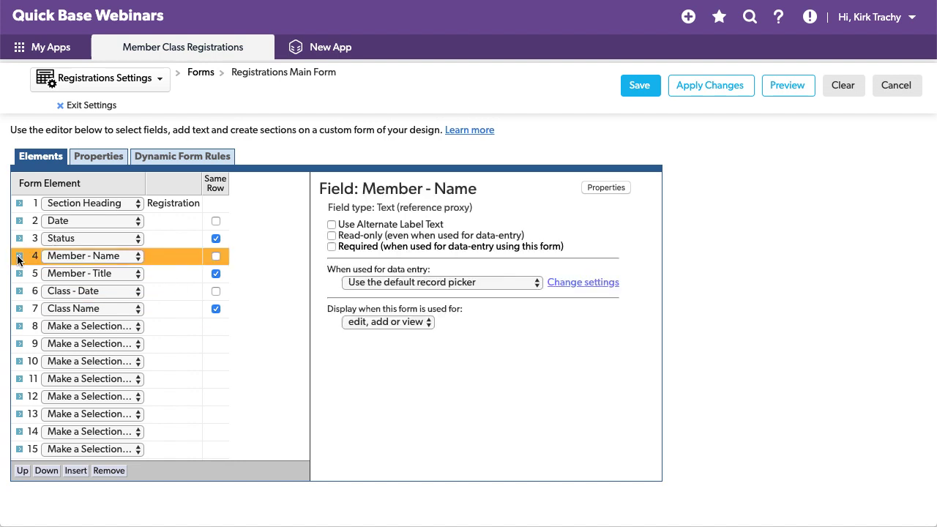
{"action": "left_click", "coordinate": [76, 471]}
{"action": "left_click", "coordinate": [81, 256]}
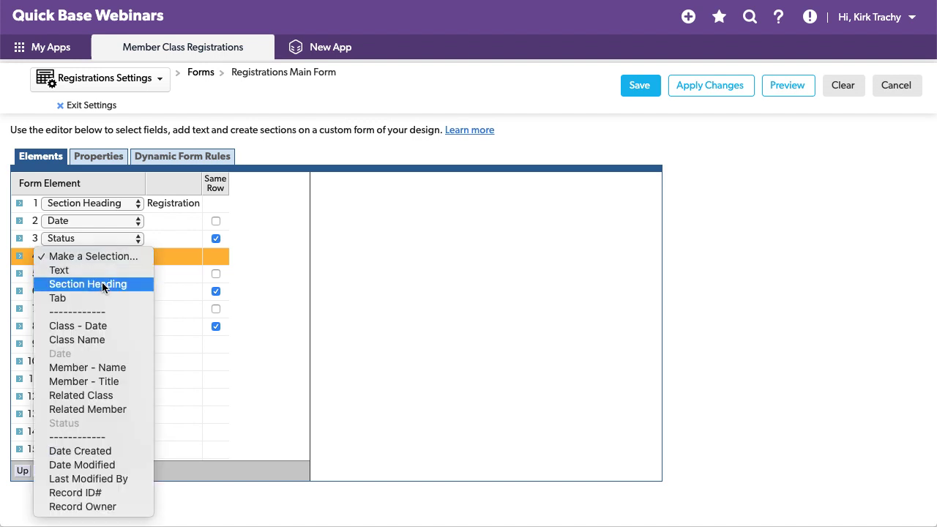
{"action": "left_click", "coordinate": [103, 285]}
{"action": "left_click", "coordinate": [354, 232]}
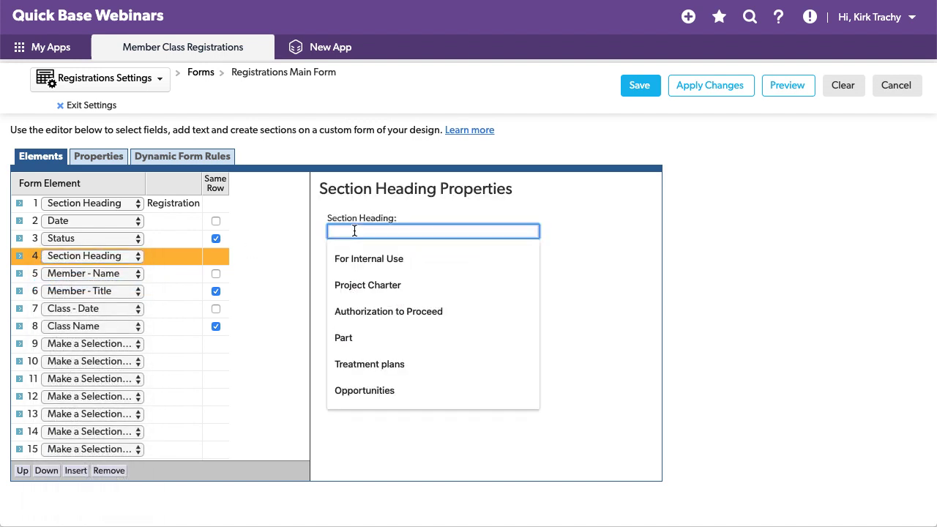
{"action": "type", "text": "Member"}
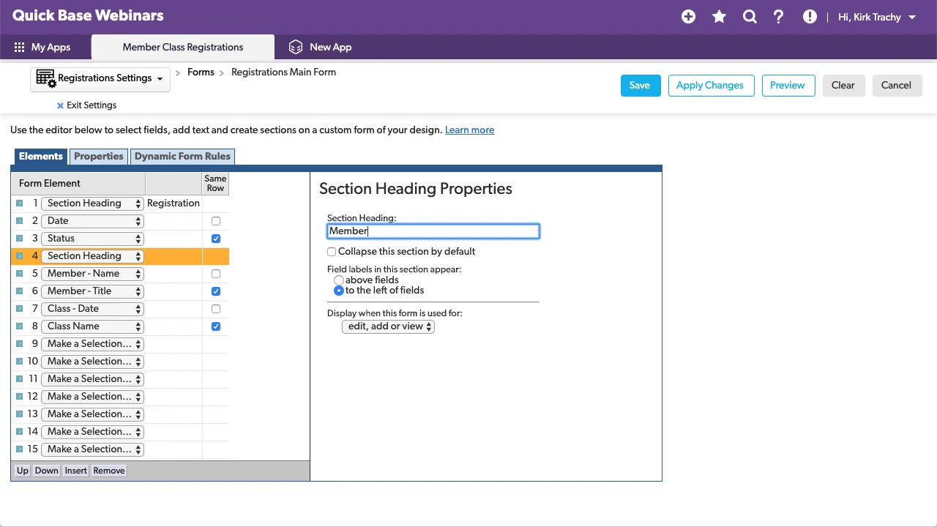
{"action": "left_click", "coordinate": [339, 282]}
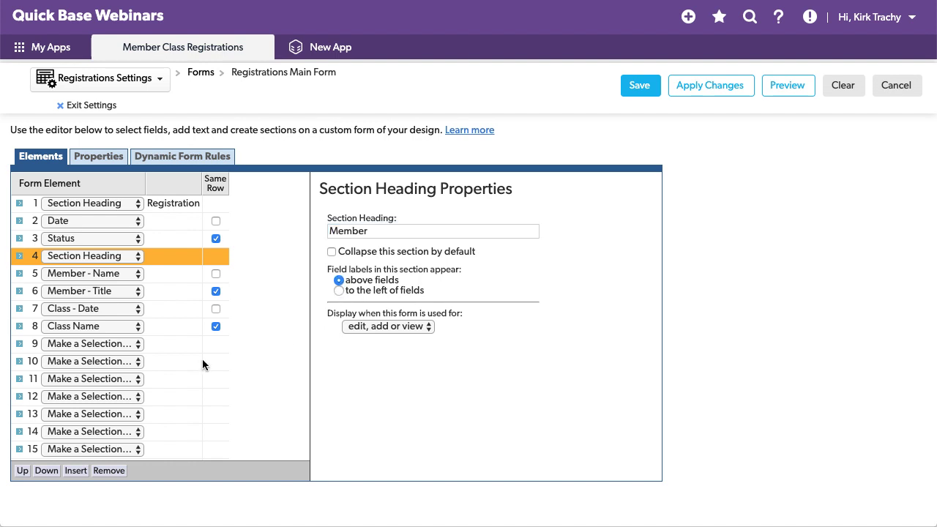
- Insert a section heading titled Class before Class - Date, with its field labels above the fields
{"action": "left_click", "coordinate": [21, 310]}
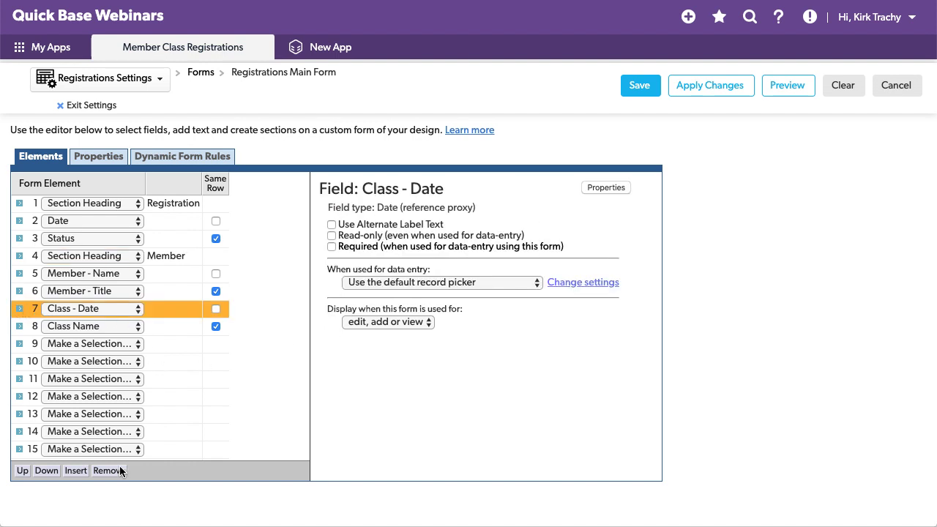
{"action": "left_click", "coordinate": [75, 470]}
{"action": "left_click", "coordinate": [109, 307]}
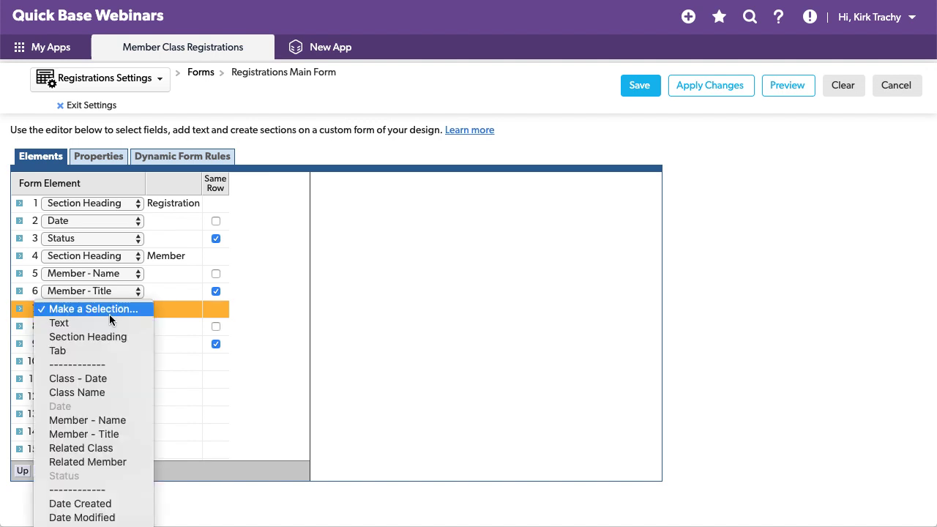
{"action": "left_click", "coordinate": [111, 337]}
{"action": "left_click", "coordinate": [373, 232]}
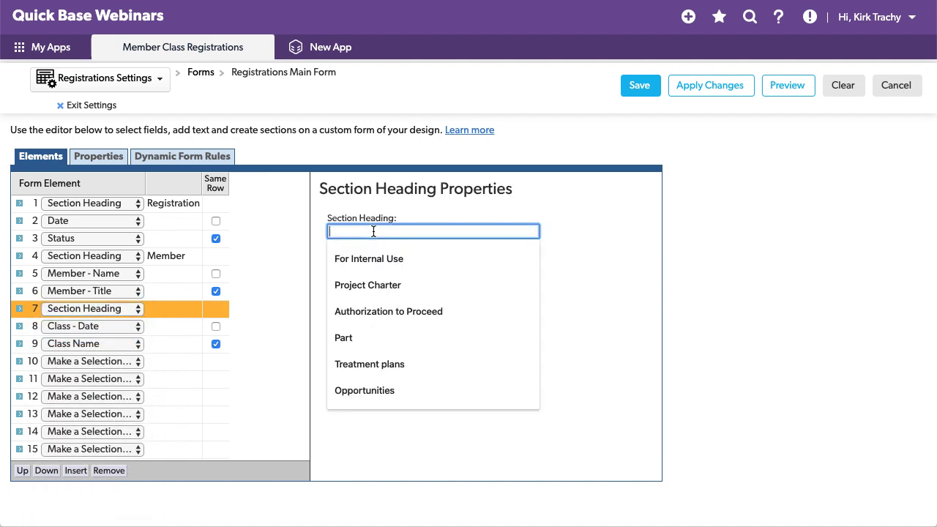
{"action": "type", "text": "Class"}
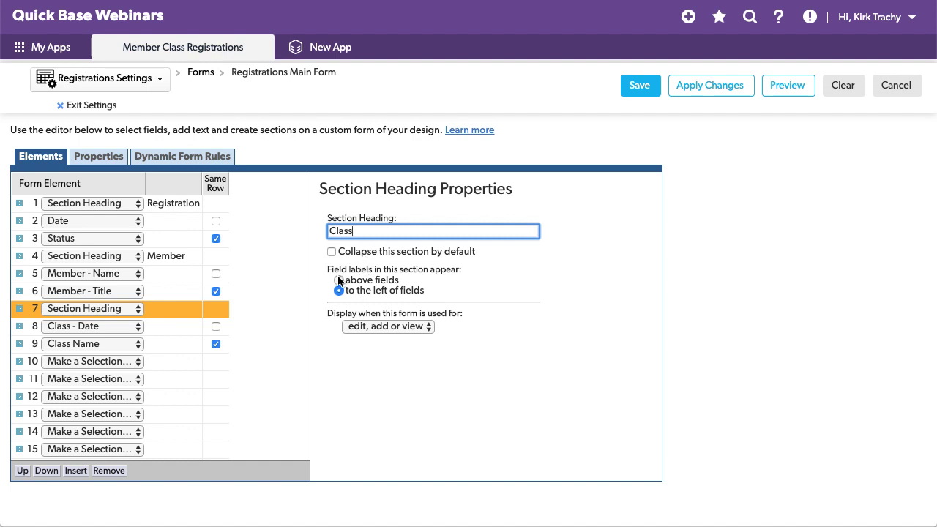
{"action": "left_click", "coordinate": [339, 280]}
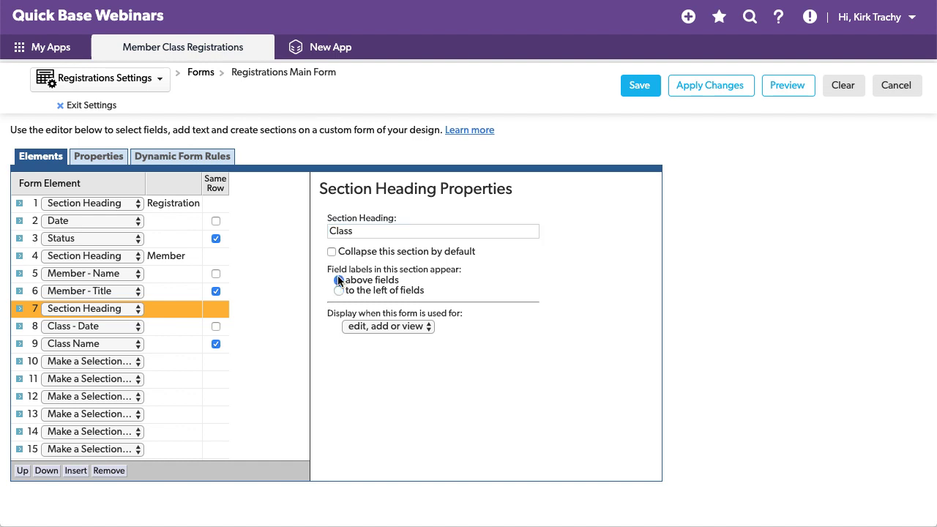
- Save the registration form layout and make today the default value of the Date field
{"action": "left_click", "coordinate": [638, 86]}
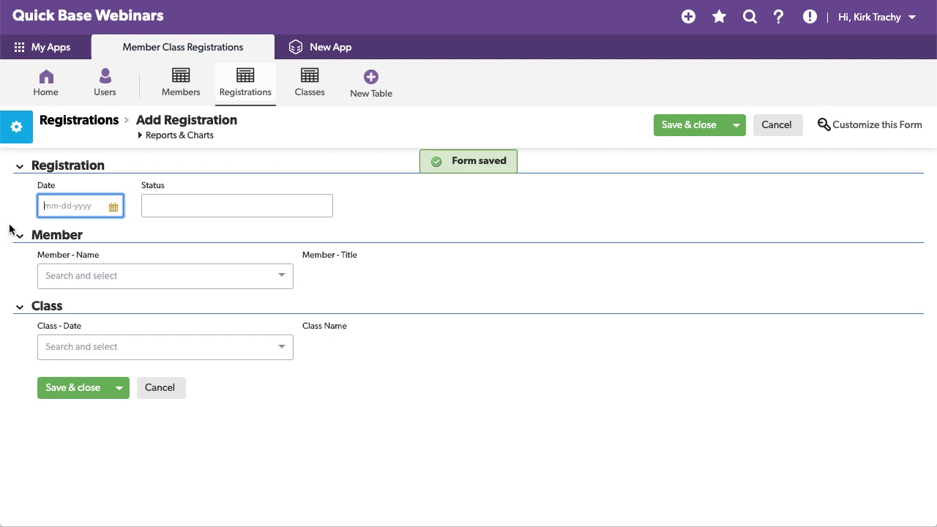
{"action": "left_click", "coordinate": [49, 188]}
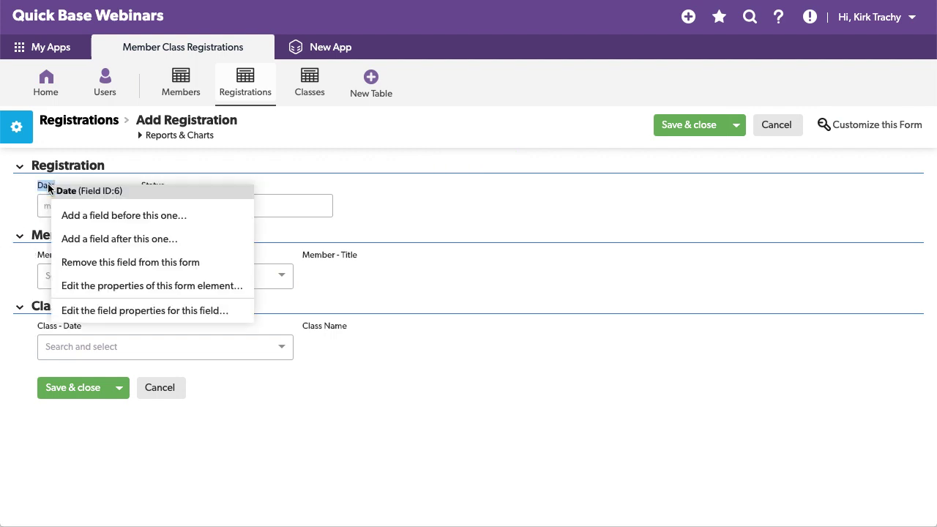
{"action": "left_click", "coordinate": [126, 313]}
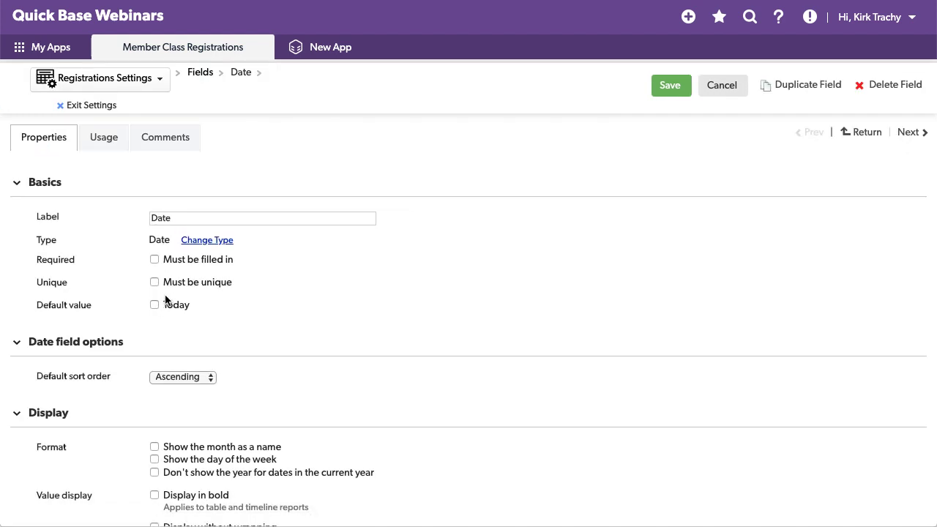
{"action": "left_click", "coordinate": [661, 89]}
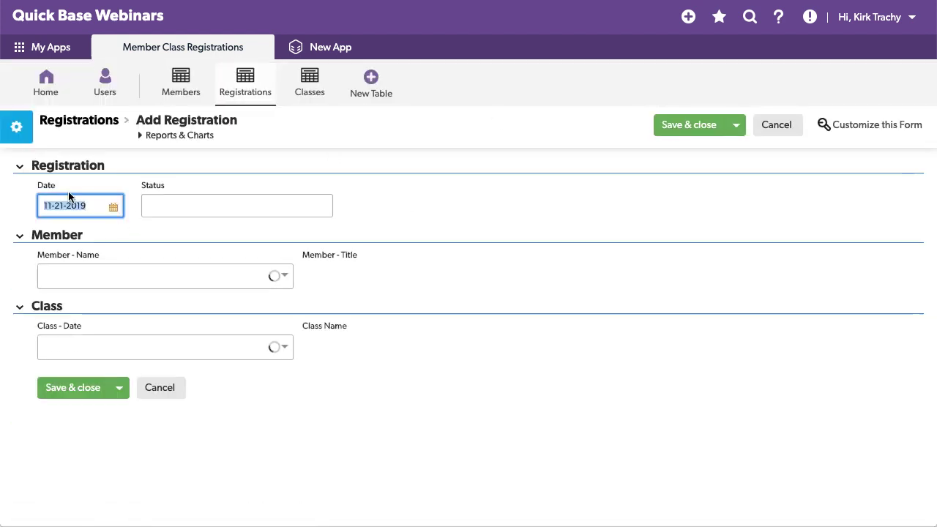
- Give the Status field the default Pending and a choice list of Pending and Registered, allowing users to create new choices
{"action": "left_click", "coordinate": [157, 188]}
{"action": "left_click", "coordinate": [237, 314]}
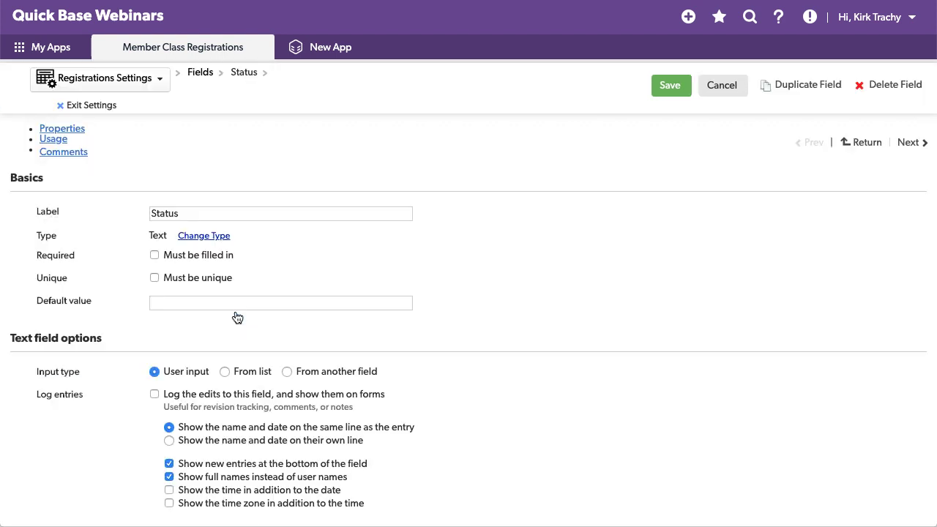
{"action": "left_click", "coordinate": [167, 307]}
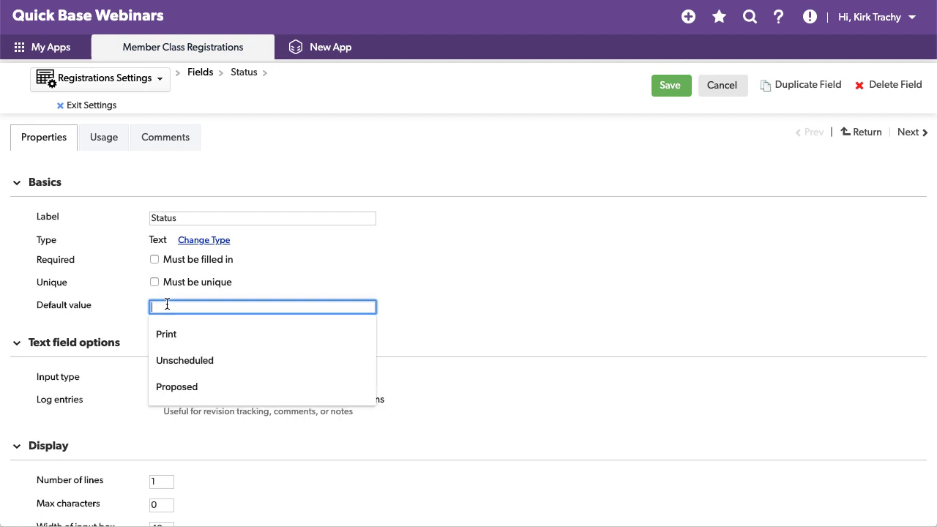
{"action": "type", "text": "Pending"}
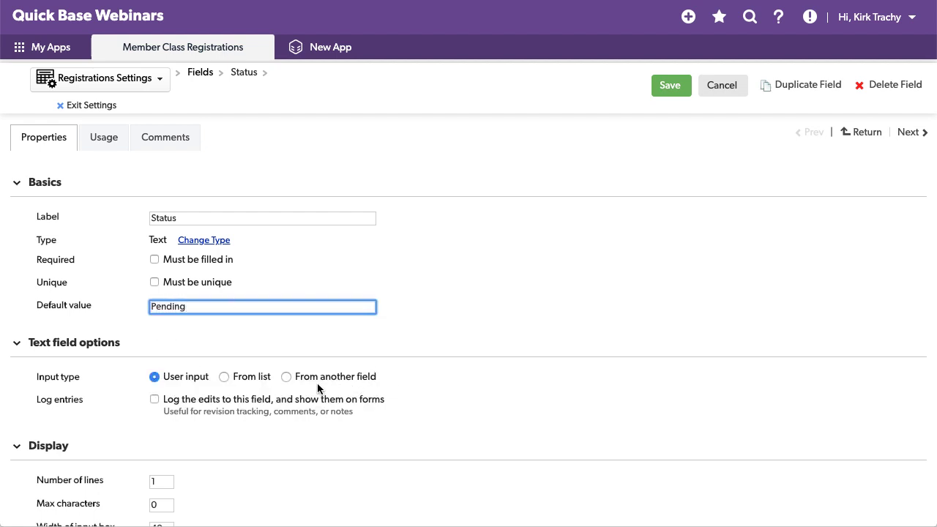
{"action": "left_click", "coordinate": [224, 376]}
{"action": "left_click", "coordinate": [197, 413]}
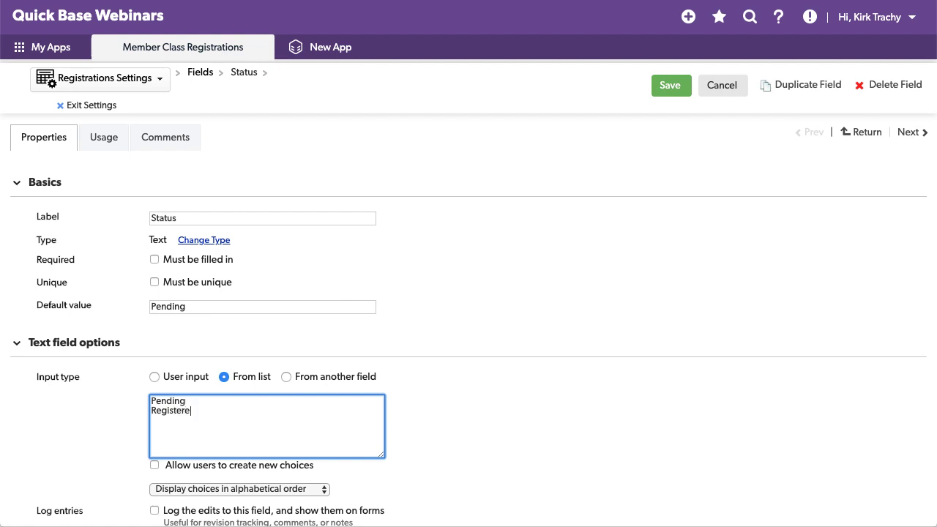
{"action": "left_click", "coordinate": [597, 282]}
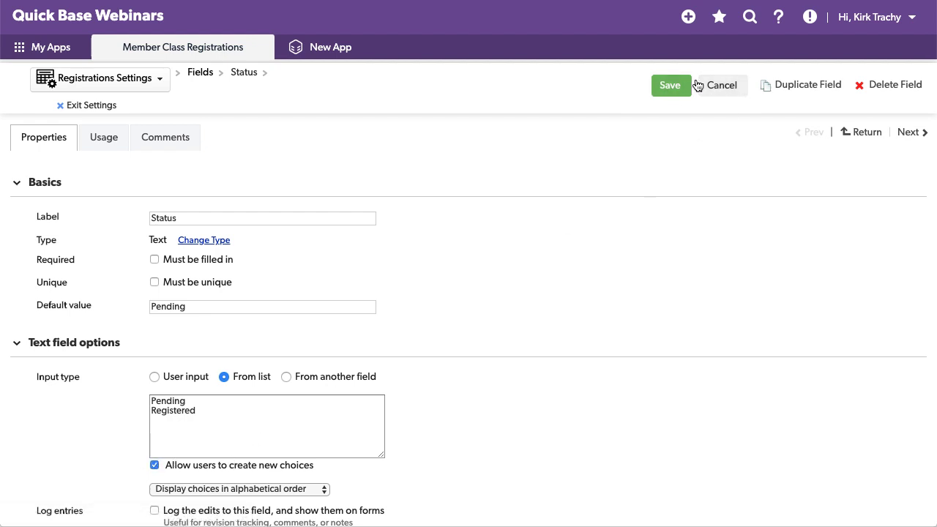
{"action": "left_click", "coordinate": [670, 86]}
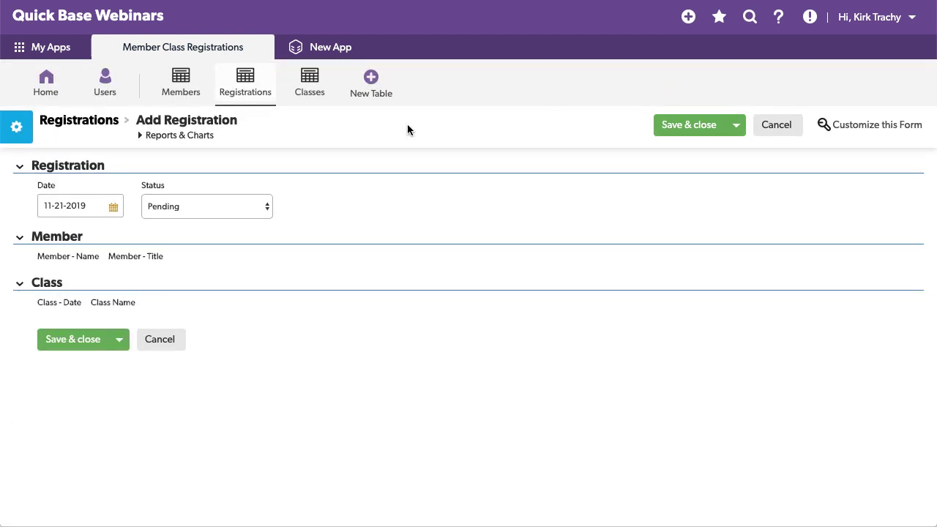
- Fill in the new registration with the existing member and the Cooking a Turkey class, and save it
{"action": "left_click", "coordinate": [120, 276]}
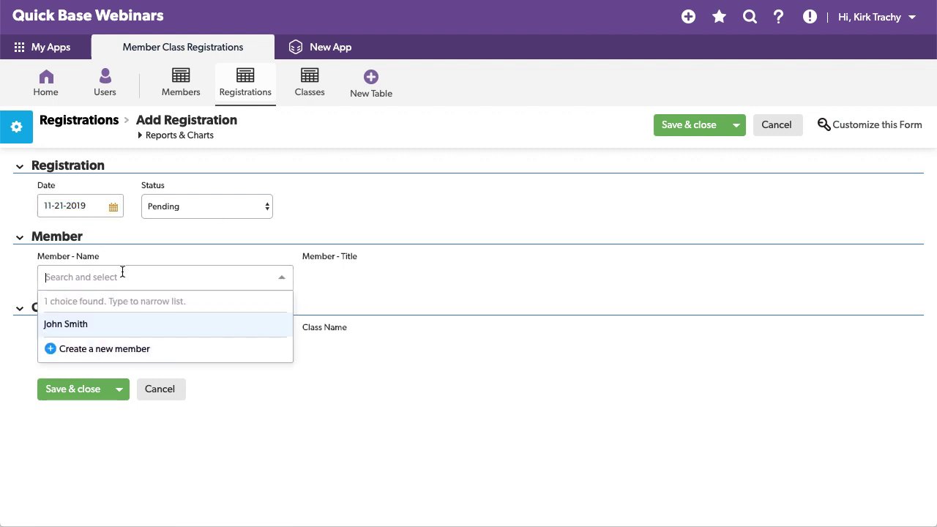
{"action": "left_click", "coordinate": [95, 316]}
{"action": "left_click", "coordinate": [78, 349]}
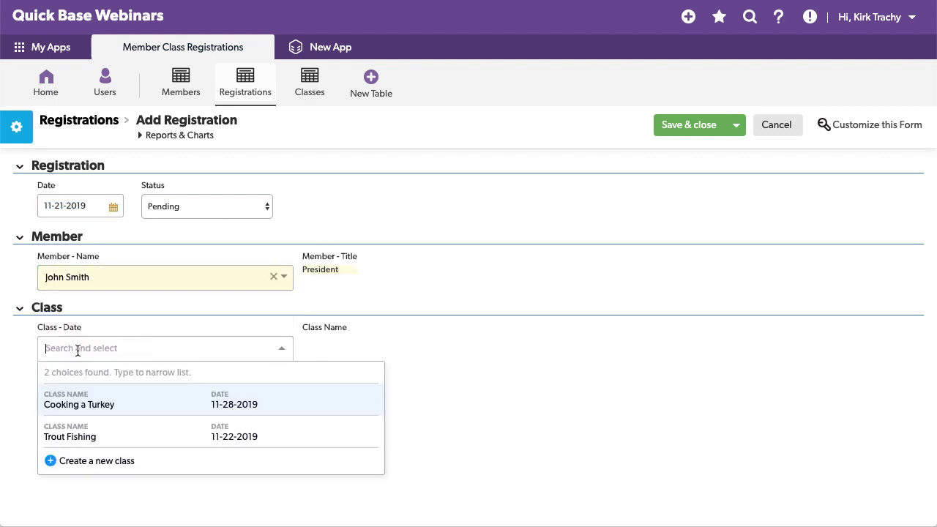
{"action": "left_click", "coordinate": [85, 413]}
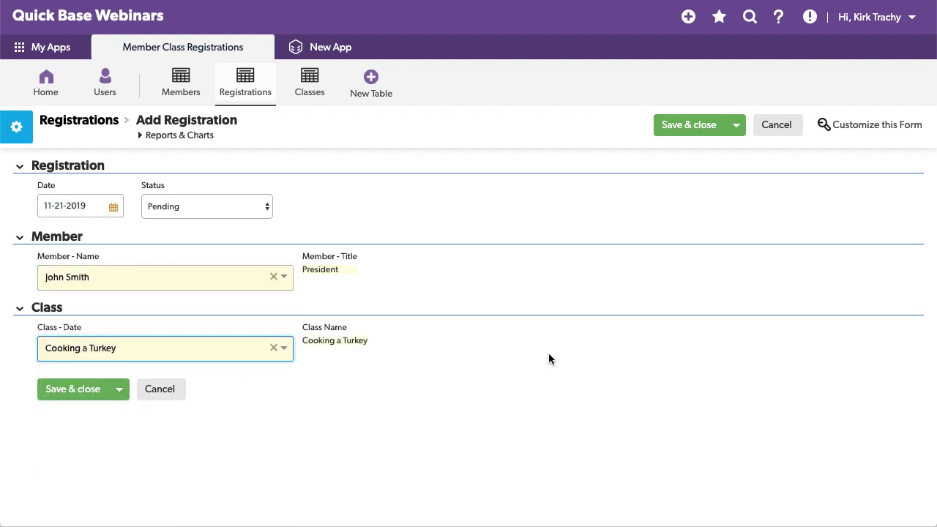
{"action": "left_click", "coordinate": [677, 130]}
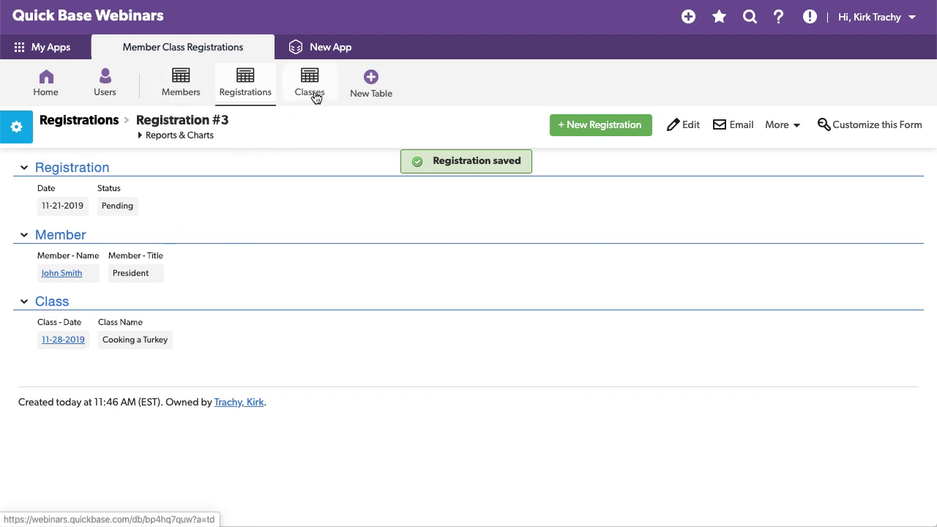
- Review the registrations listed on the member's record and on the Cooking a Turkey class record
{"action": "left_click", "coordinate": [63, 274]}
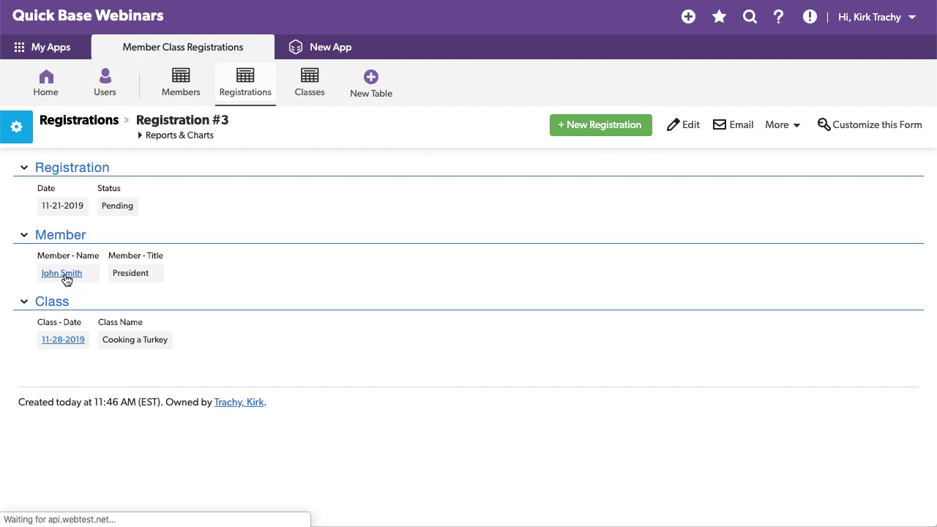
{"action": "scroll", "coordinate": [232, 374], "scroll_direction": "down", "scroll_amount": 3}
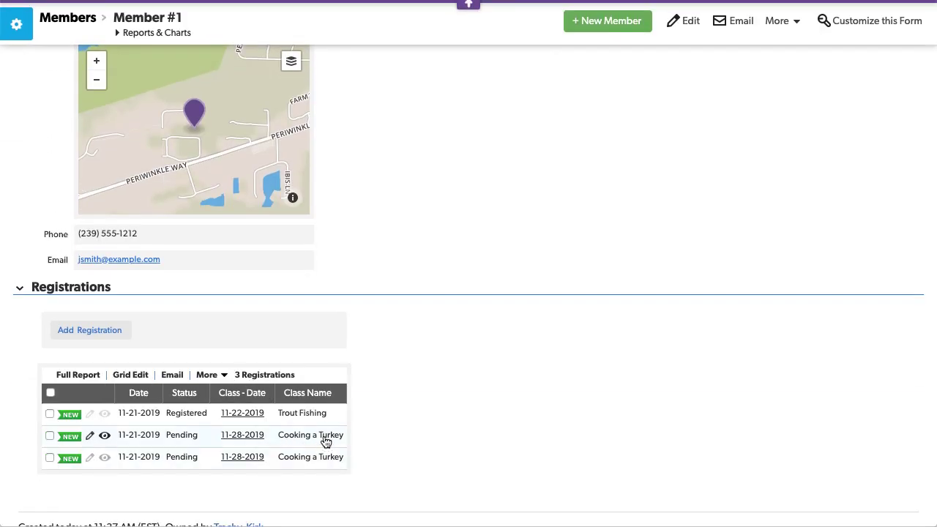
{"action": "scroll", "coordinate": [416, 226], "scroll_direction": "up", "scroll_amount": 3}
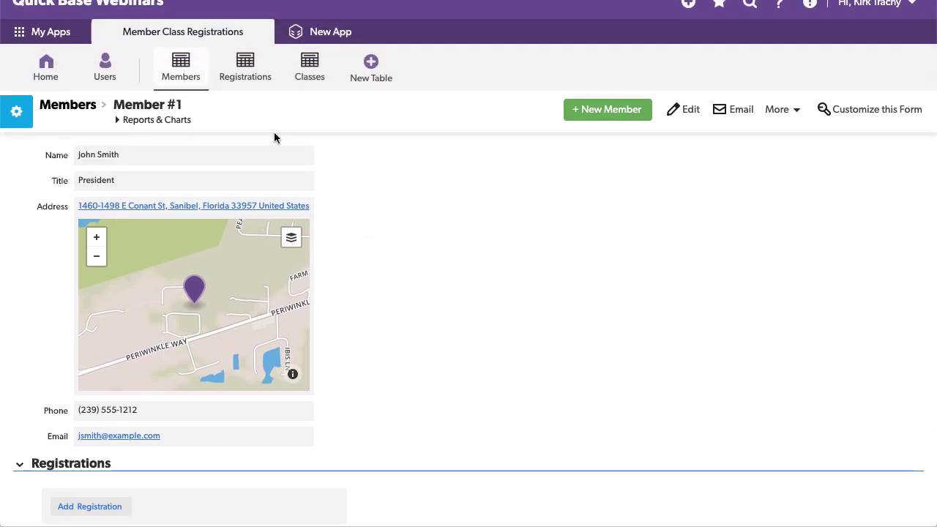
{"action": "left_click", "coordinate": [311, 64]}
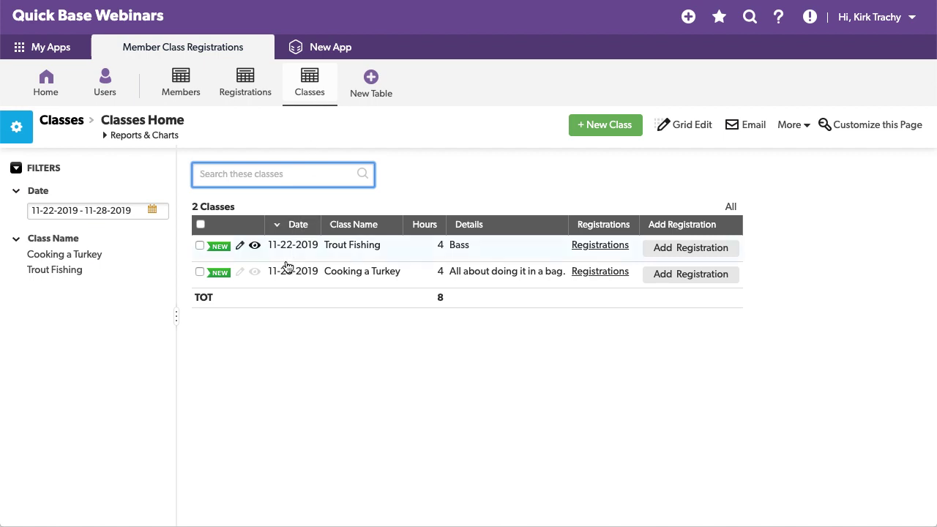
{"action": "left_click", "coordinate": [255, 274]}
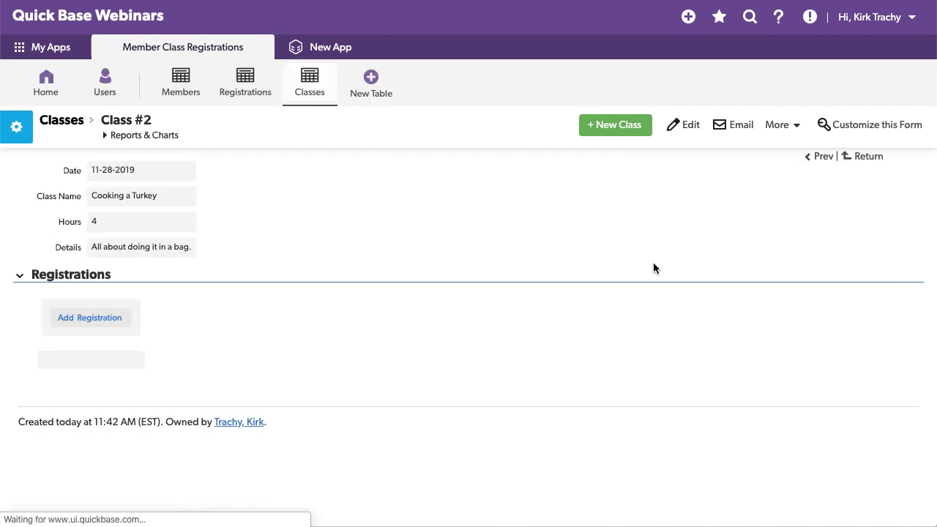
{"action": "scroll", "coordinate": [511, 356], "scroll_direction": "down", "scroll_amount": 1}
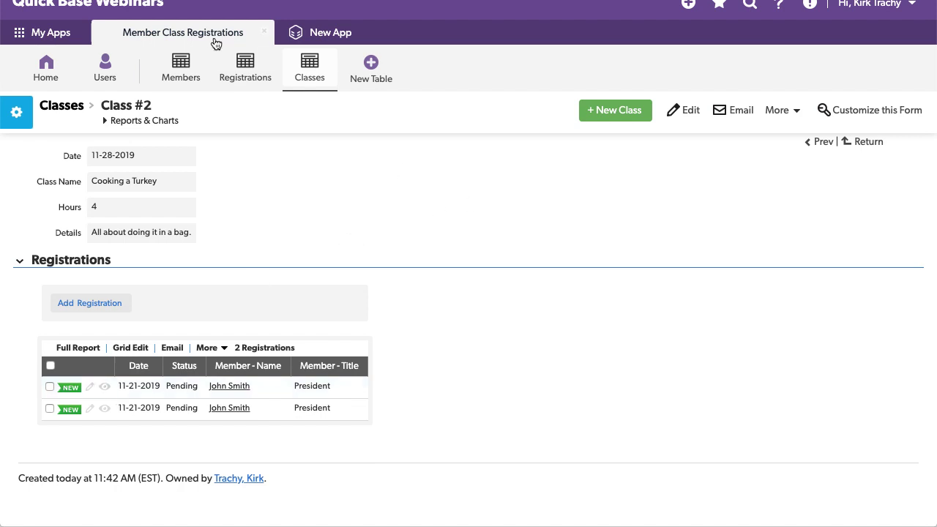
- Open the relationship diagram for the Member Class Registrations app
{"action": "left_click", "coordinate": [184, 34]}
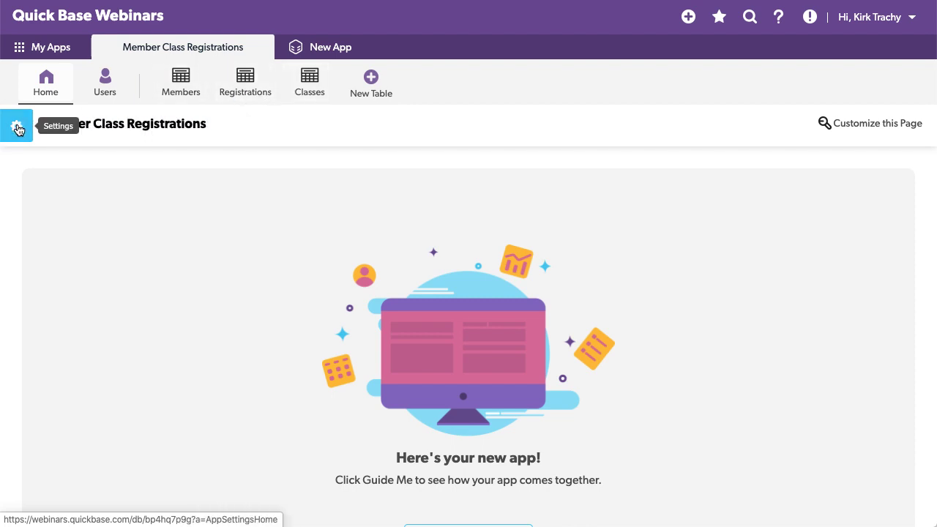
{"action": "left_click", "coordinate": [18, 128]}
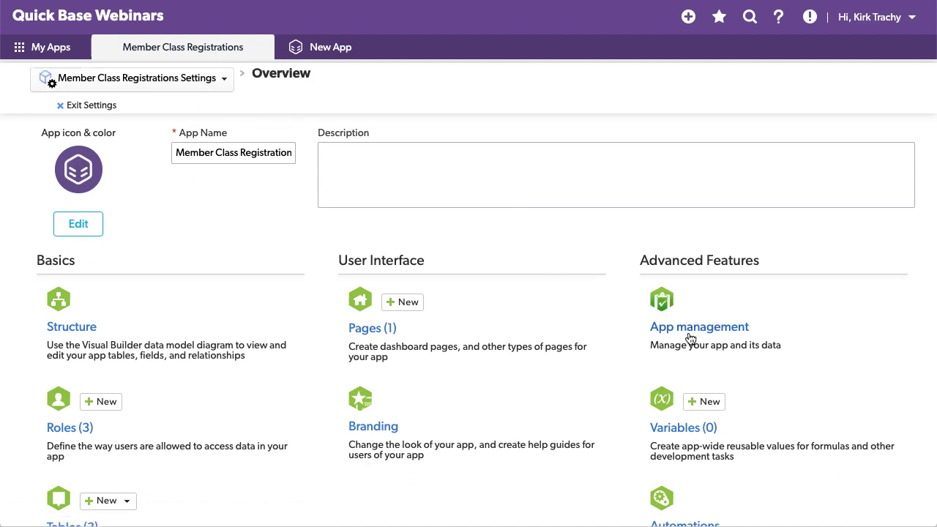
{"action": "left_click", "coordinate": [692, 331]}
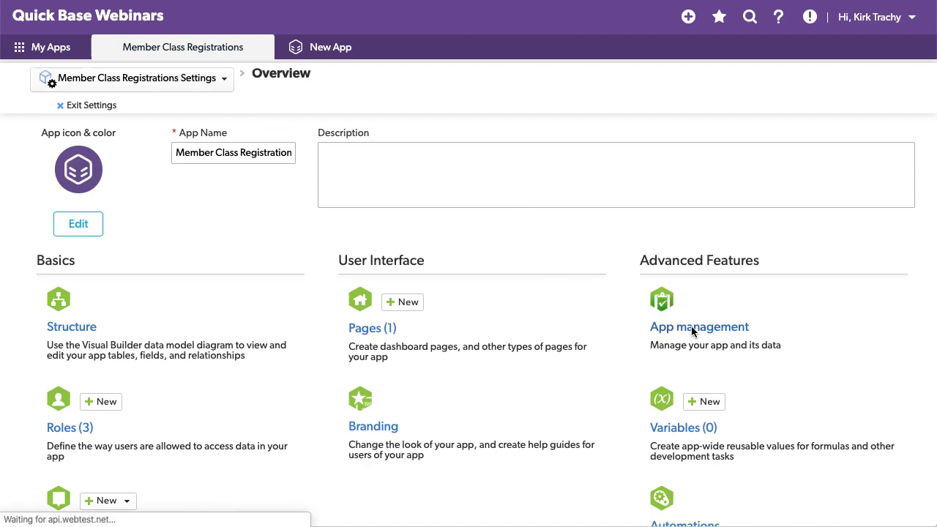
{"action": "left_click", "coordinate": [247, 264]}
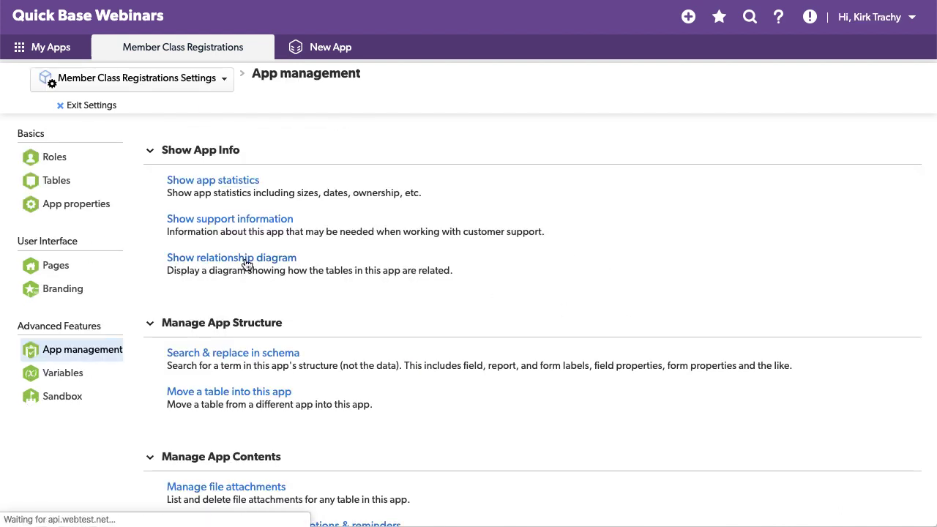
- Arrange the diagram's tables in a spaced horizontal row, with Registrations between Members and Classes
{"action": "left_click_drag", "start_coordinate": [293, 483], "coordinate": [899, 386]}
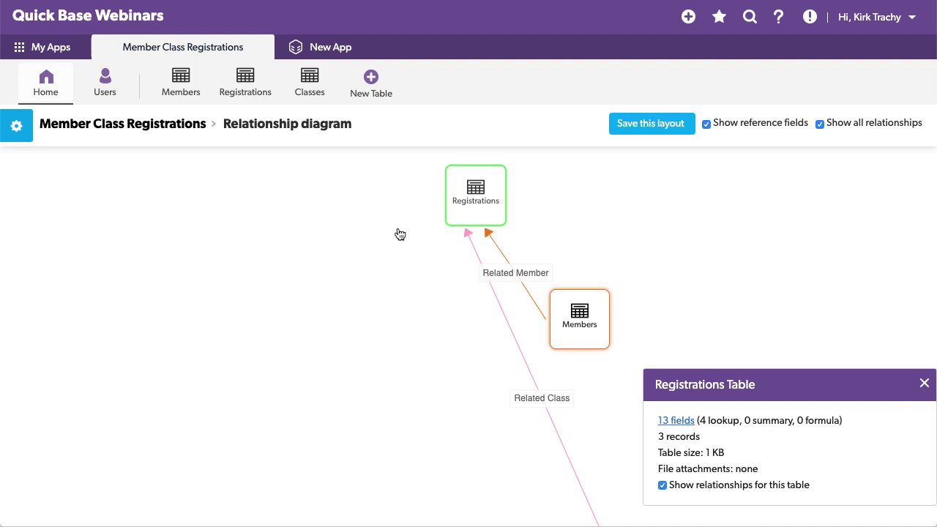
{"action": "left_click_drag", "start_coordinate": [608, 331], "coordinate": [330, 200]}
{"action": "scroll", "coordinate": [388, 357], "scroll_direction": "down", "scroll_amount": 2}
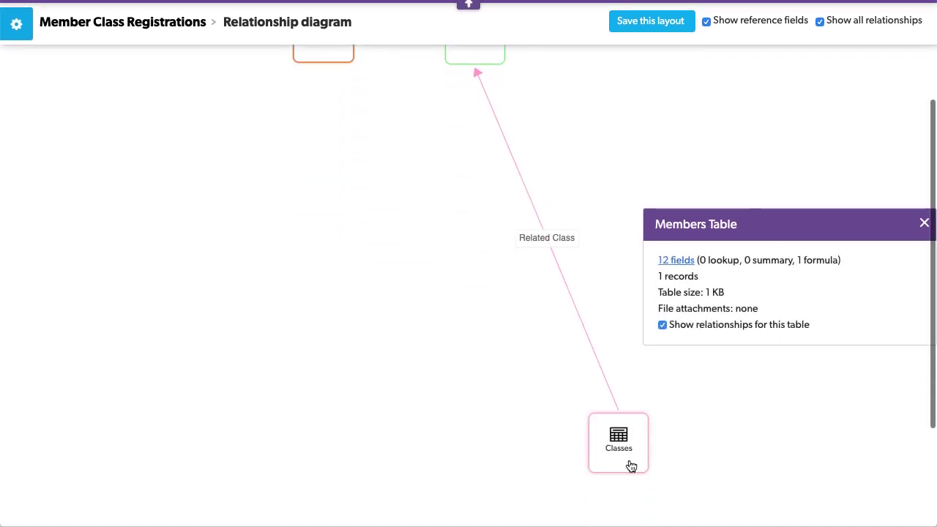
{"action": "left_click_drag", "start_coordinate": [630, 464], "coordinate": [709, 81]}
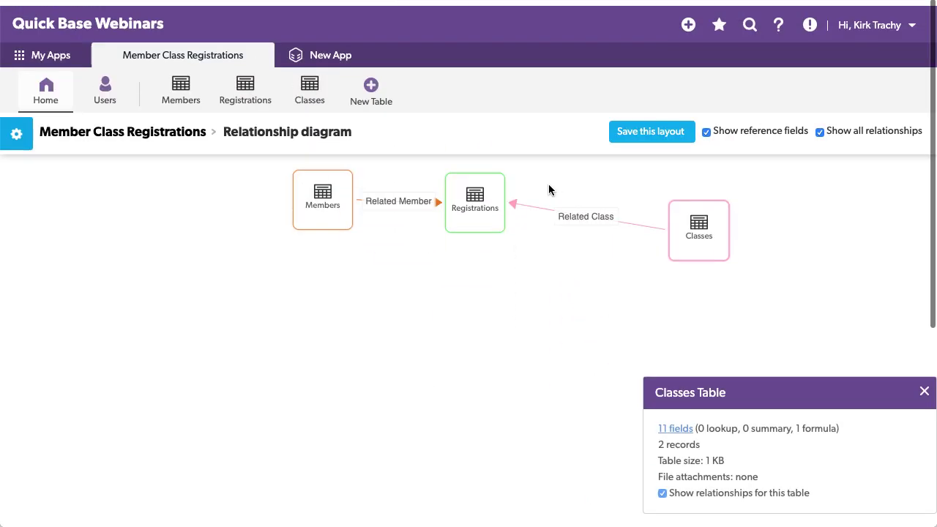
{"action": "left_click_drag", "start_coordinate": [692, 228], "coordinate": [652, 206]}
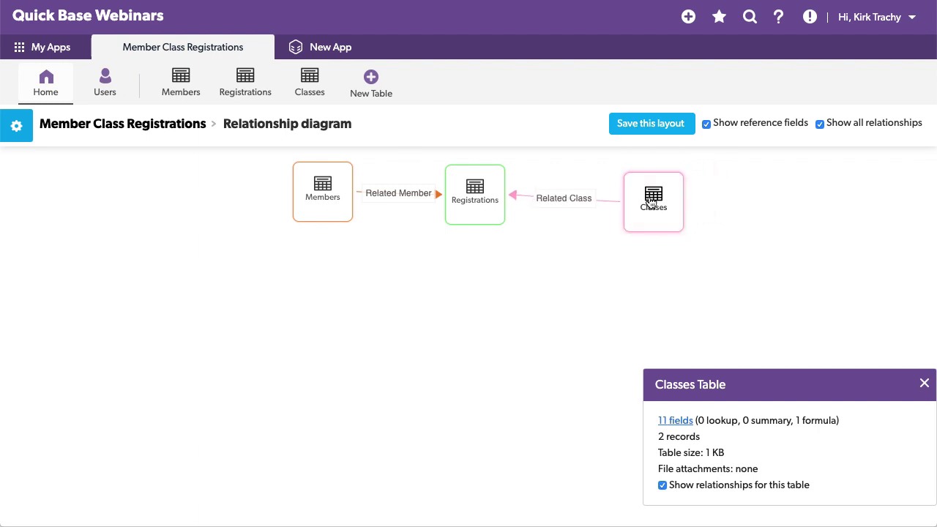
{"action": "left_click_drag", "start_coordinate": [295, 211], "coordinate": [218, 224]}
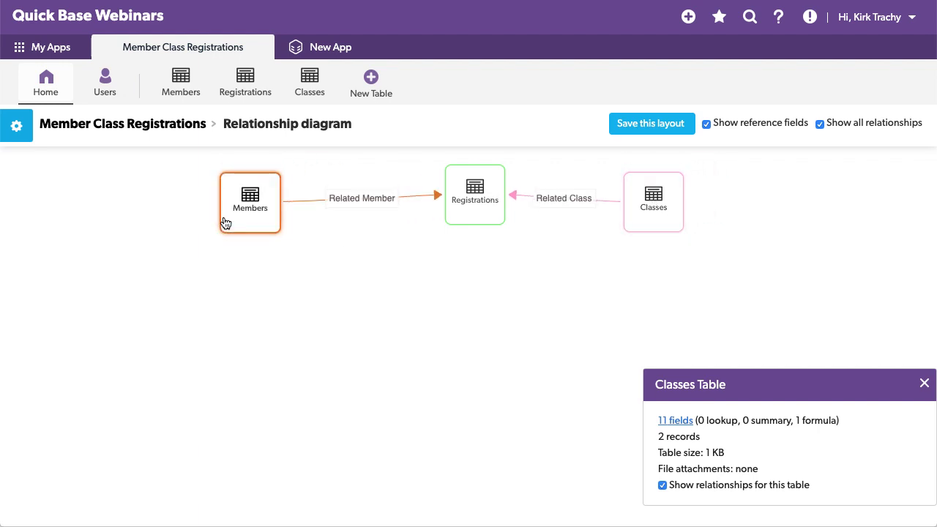
{"action": "left_click_drag", "start_coordinate": [670, 205], "coordinate": [720, 203]}
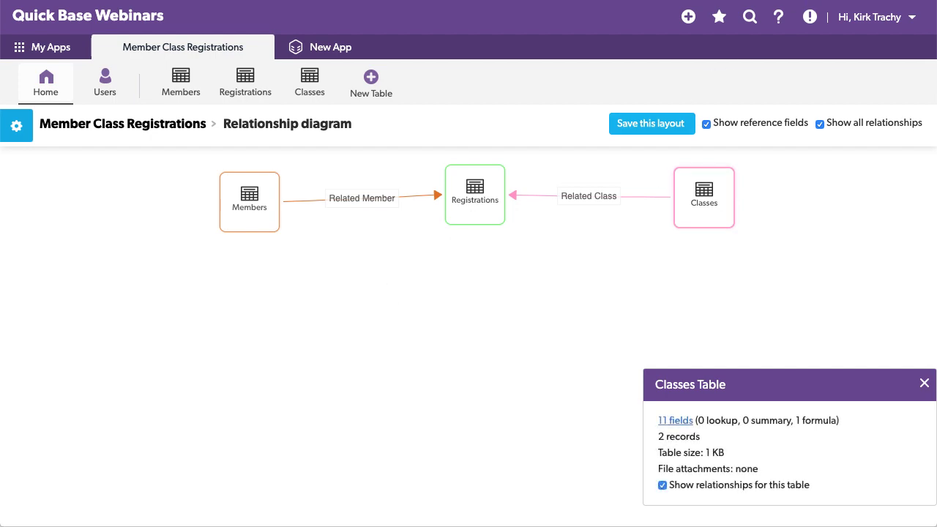
- Switch to the Blank Diagram document and compare its Members, Registrations and Classes relationships with the app's diagram
{"action": "left_click", "coordinate": [297, 215]}
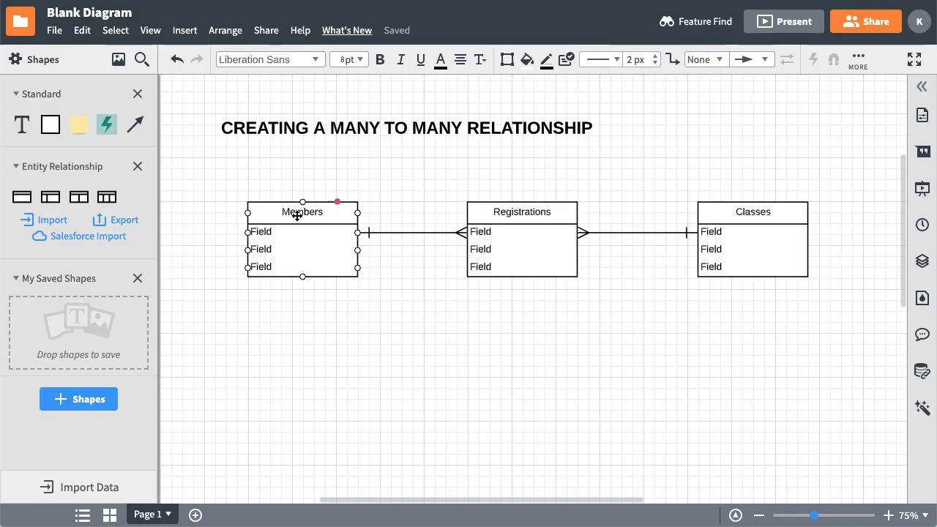
{"action": "left_click", "coordinate": [547, 231]}
{"action": "left_click", "coordinate": [668, 242]}
{"action": "left_click", "coordinate": [517, 254]}
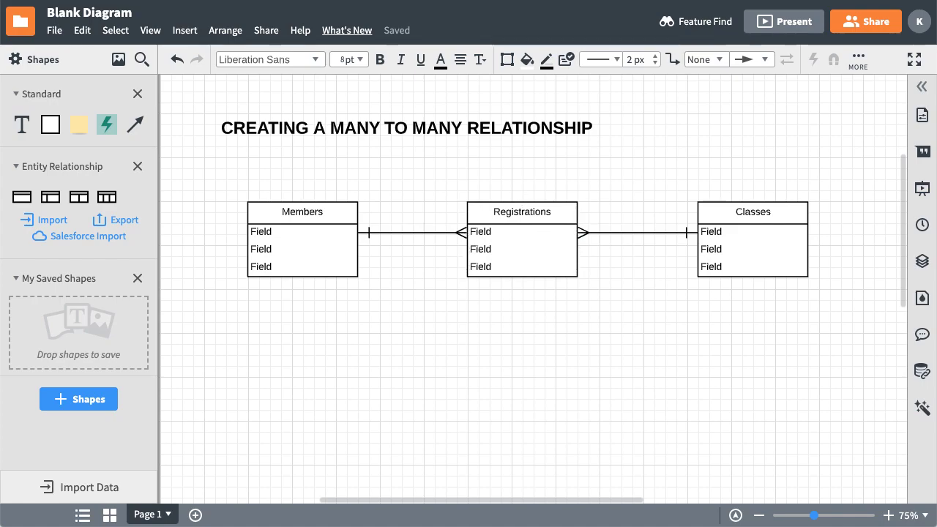